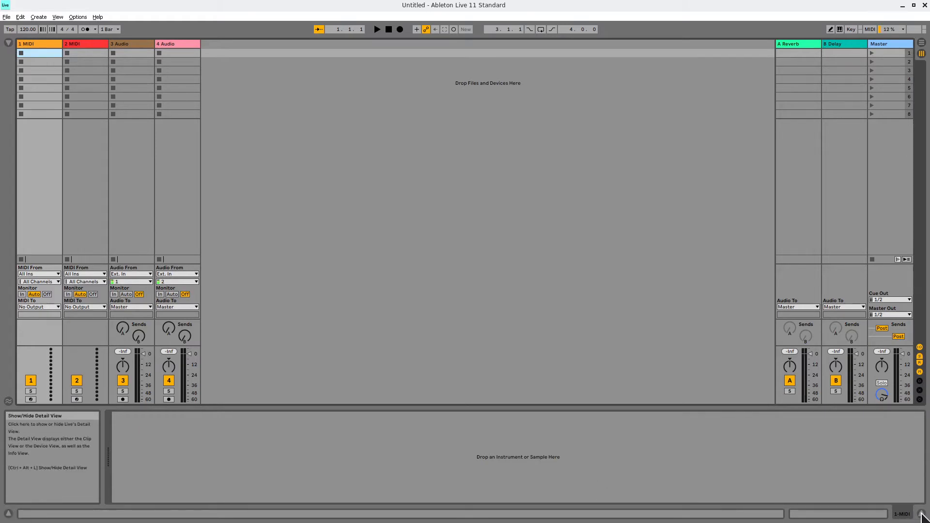
- Hide and show the Detail View and the Info View to see what each one occupies, leaving both visible
{"action": "left_click", "coordinate": [921, 515]}
{"action": "left_click", "coordinate": [922, 514]}
{"action": "left_click", "coordinate": [922, 514]}
{"action": "left_click", "coordinate": [921, 514]}
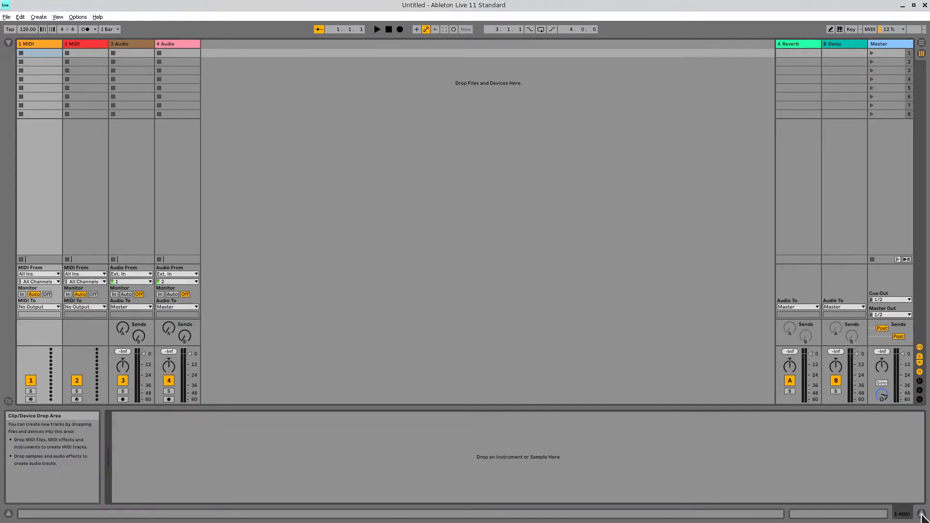
{"action": "left_click", "coordinate": [921, 514]}
{"action": "left_click", "coordinate": [921, 514]}
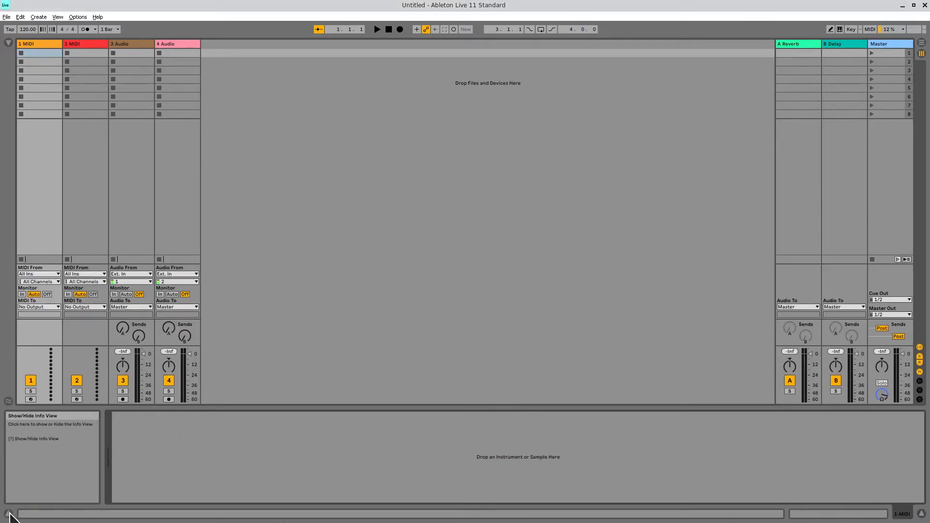
{"action": "left_click", "coordinate": [9, 514]}
{"action": "left_click", "coordinate": [9, 514]}
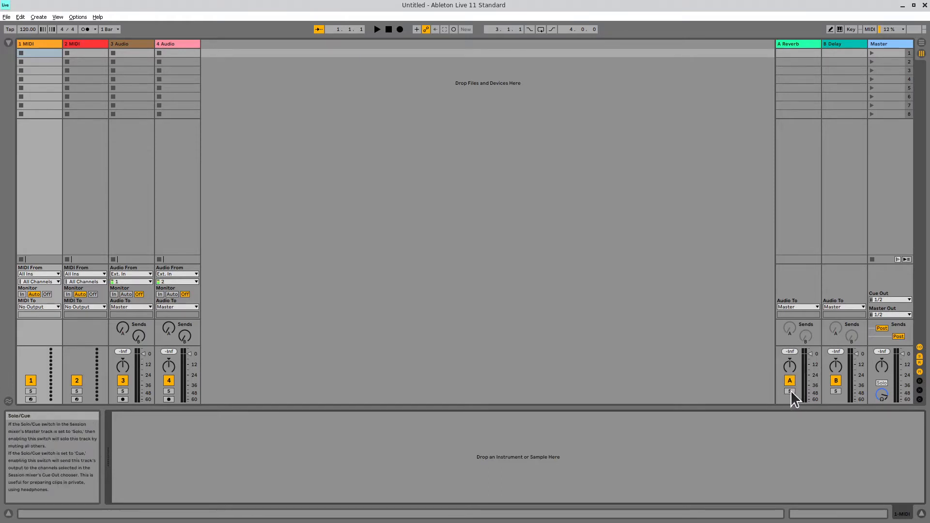
- Toggle the Browser's visibility several times and leave it shown beside the Session View
{"action": "left_click", "coordinate": [9, 43]}
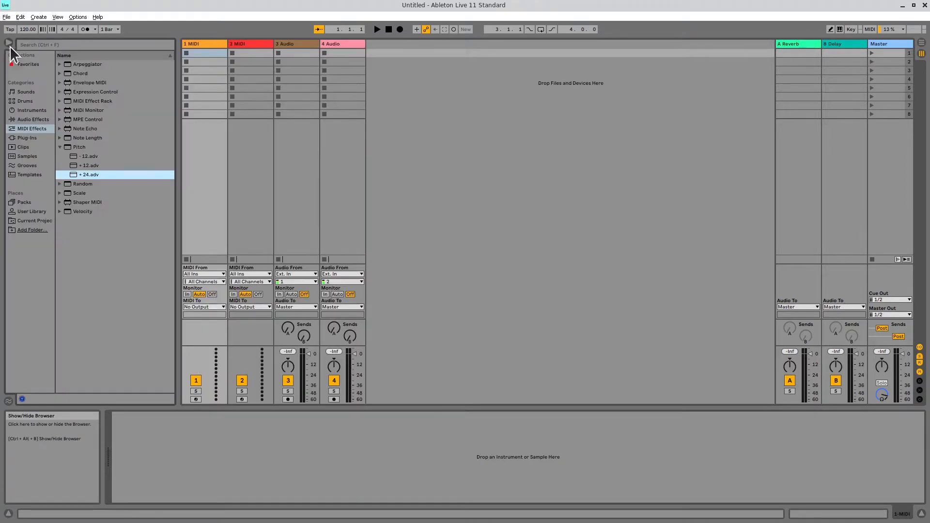
{"action": "left_click", "coordinate": [8, 44]}
{"action": "left_click", "coordinate": [8, 44]}
{"action": "left_click", "coordinate": [8, 43]}
{"action": "left_click", "coordinate": [8, 43]}
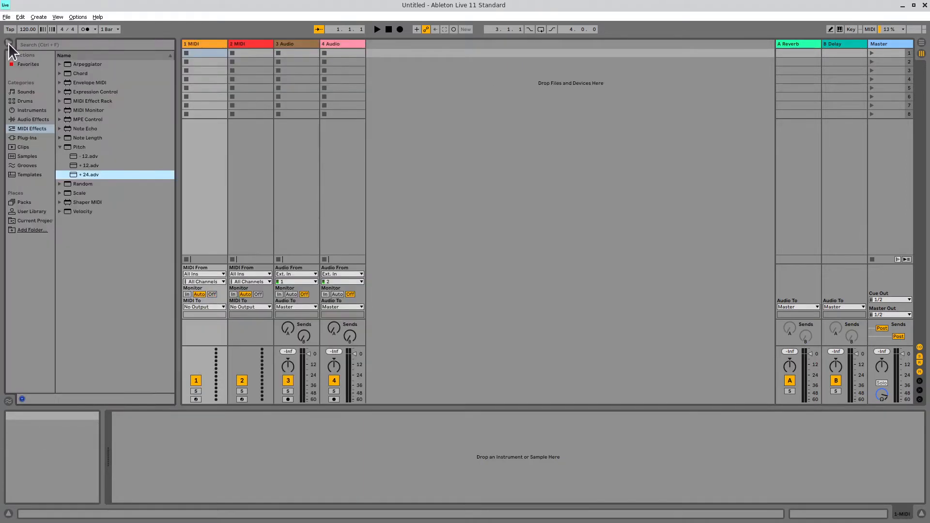
{"action": "left_click", "coordinate": [8, 44]}
{"action": "left_click", "coordinate": [7, 43]}
{"action": "left_click", "coordinate": [7, 43]}
{"action": "left_click", "coordinate": [7, 43]}
{"action": "left_click", "coordinate": [8, 43]}
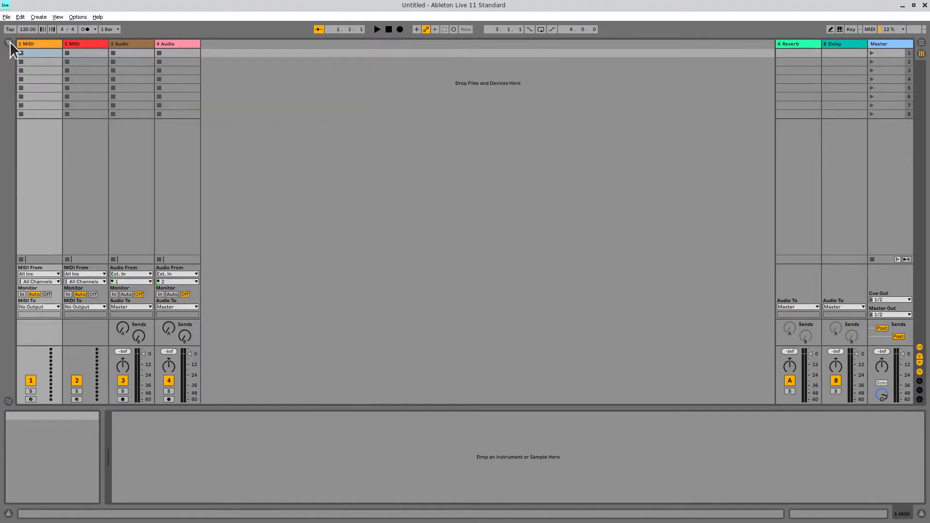
{"action": "left_click", "coordinate": [9, 43]}
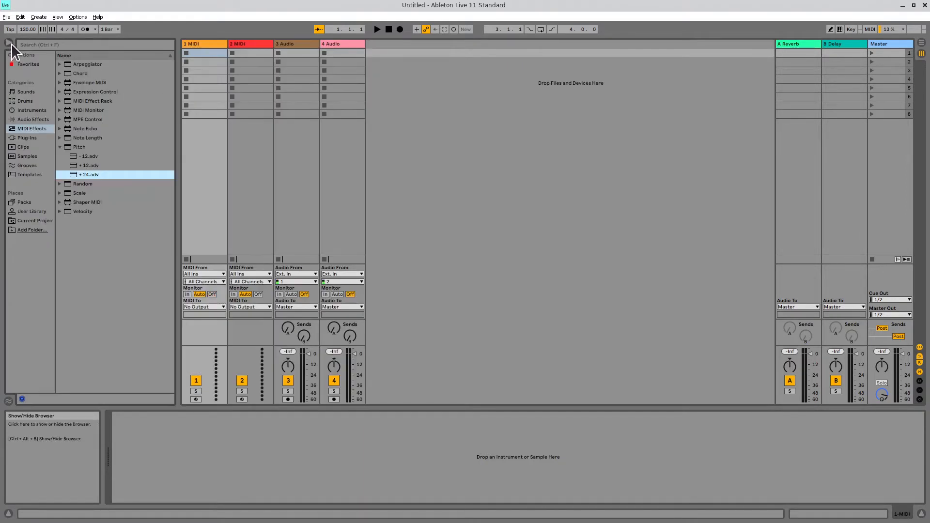
- Compare the Session View and the Arrangement View by switching between them, finishing in the Arrangement View
{"action": "left_click", "coordinate": [919, 53]}
{"action": "left_click", "coordinate": [921, 54]}
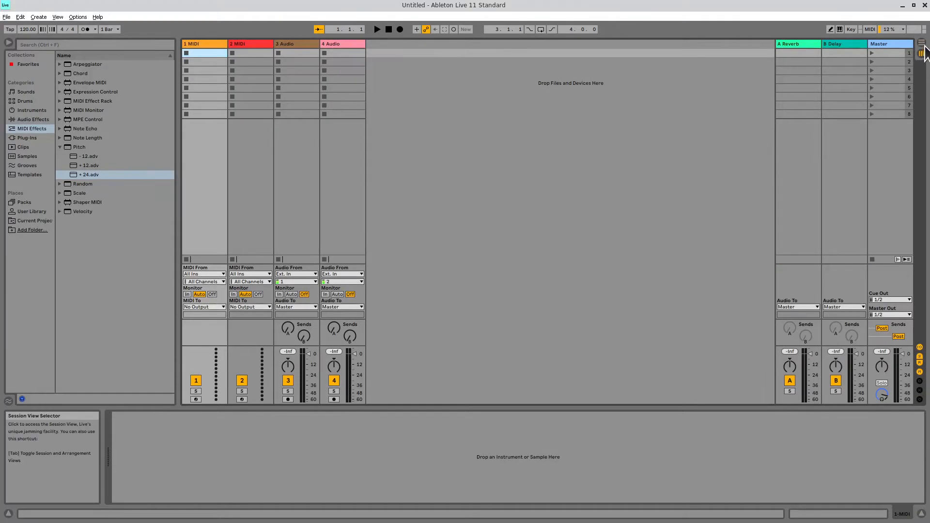
{"action": "left_click", "coordinate": [923, 44]}
{"action": "left_click", "coordinate": [922, 56]}
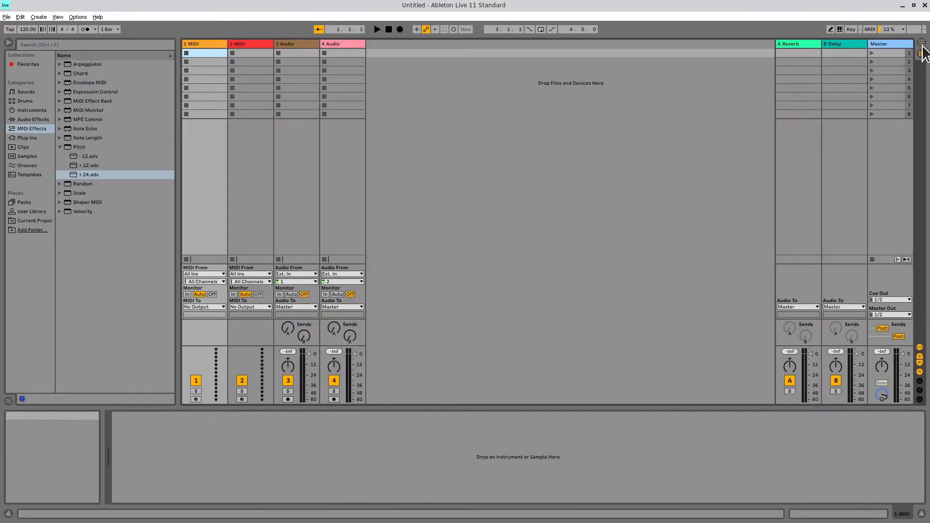
{"action": "left_click", "coordinate": [922, 44]}
{"action": "left_click", "coordinate": [921, 55]}
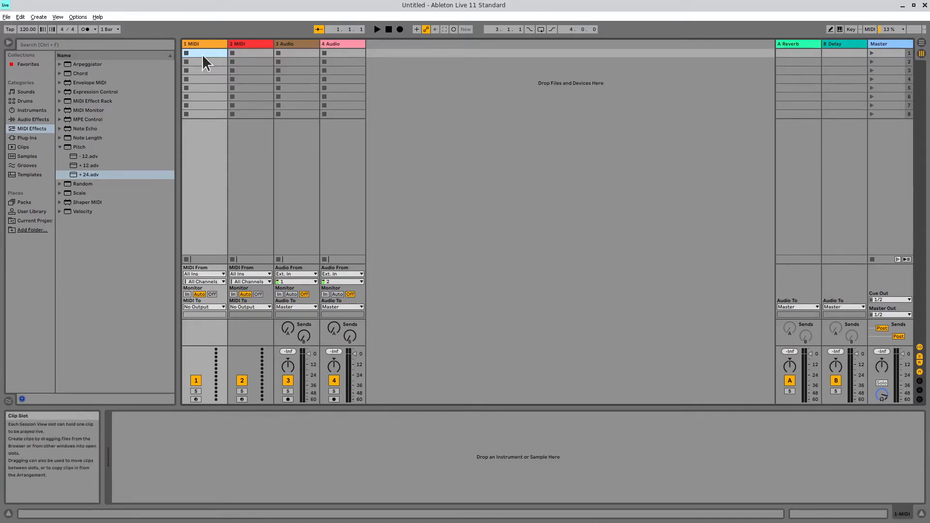
{"action": "left_click", "coordinate": [921, 43]}
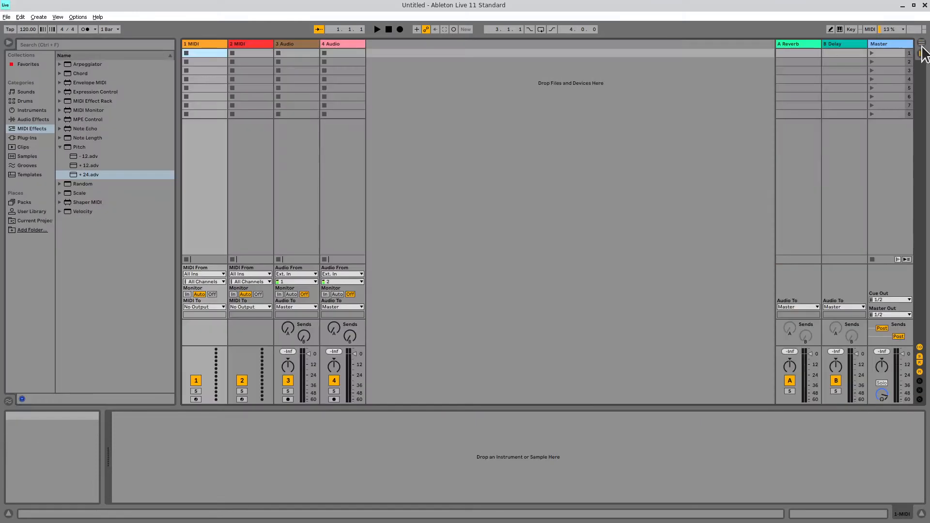
{"action": "left_click", "coordinate": [922, 56]}
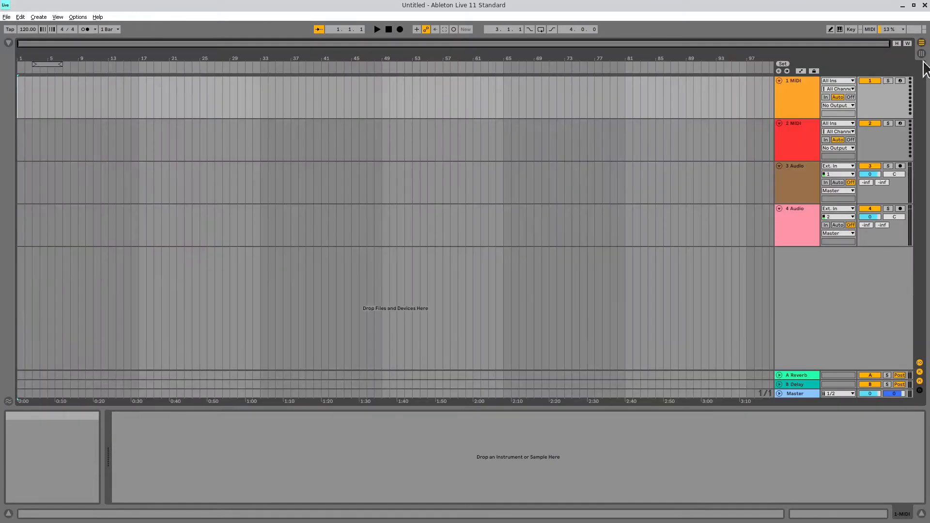
{"action": "left_click", "coordinate": [921, 43]}
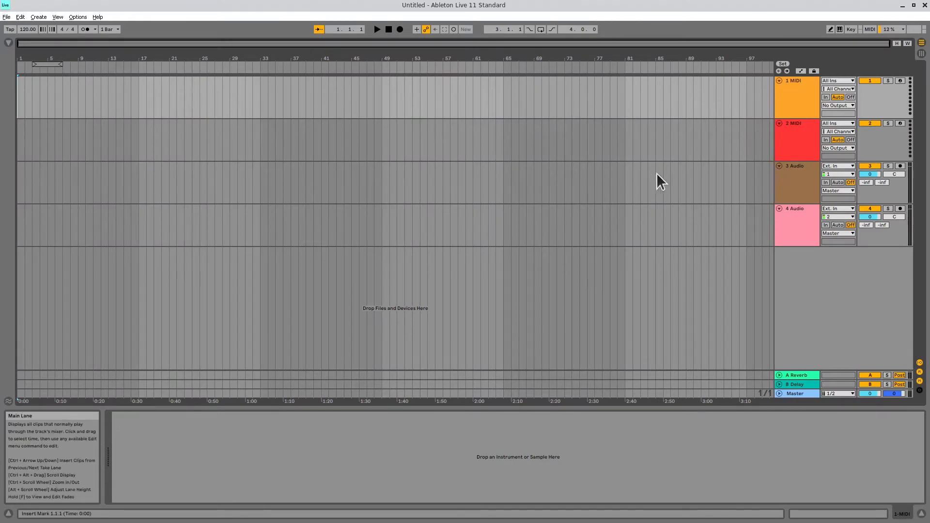
- Toggle repeatedly between the Arrangement and Session Views and return to the Session View
{"action": "key", "text": "Tab"}
{"action": "key", "text": "Tab"}
{"action": "key", "text": "Tab"}
{"action": "key", "text": "Tab"}
{"action": "key", "text": "Tab"}
{"action": "key", "text": "Tab"}
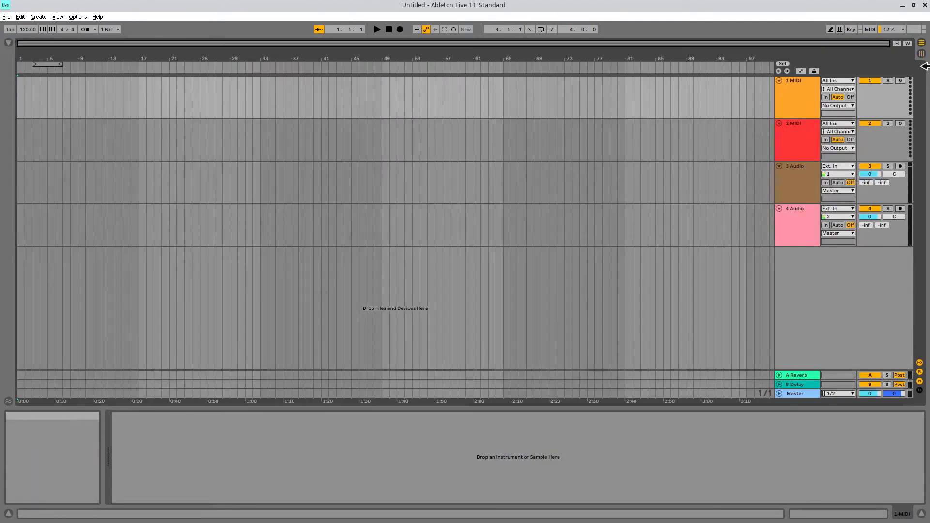
{"action": "left_click", "coordinate": [919, 57]}
- Look through the help resources, open the Live manual for reading, and close it again
{"action": "left_click", "coordinate": [97, 16]}
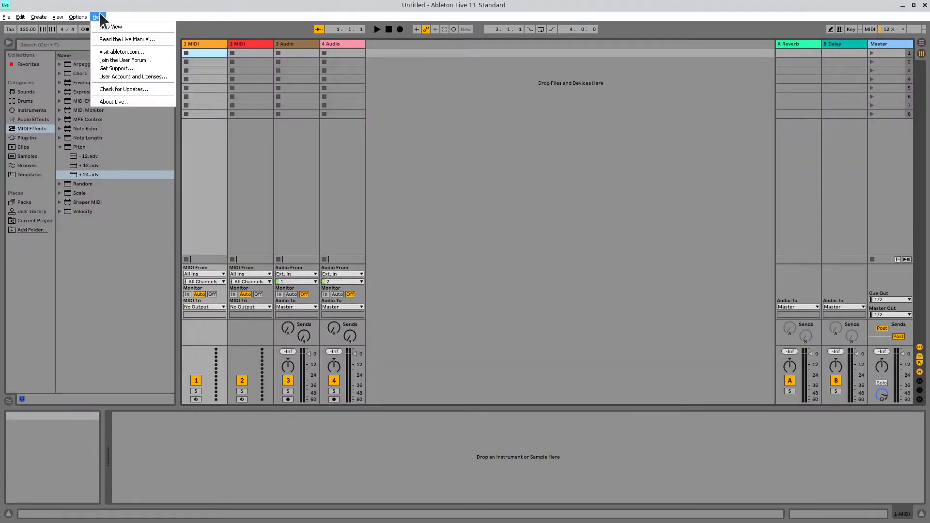
{"action": "left_click", "coordinate": [151, 14]}
{"action": "left_click", "coordinate": [97, 17]}
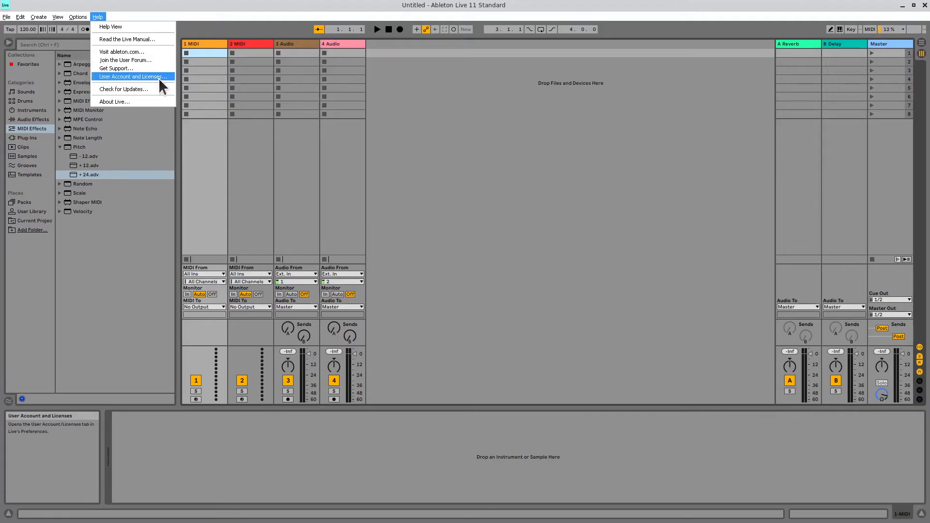
{"action": "left_click", "coordinate": [147, 39]}
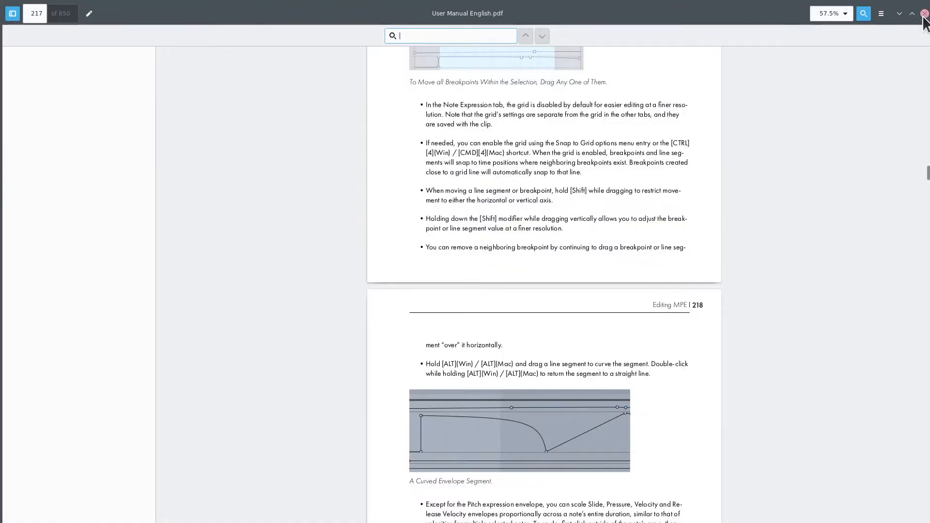
{"action": "left_click", "coordinate": [925, 13]}
- Look at the Recording Audio lesson in the Help View, return to the lesson list, and close the Help View
{"action": "left_click", "coordinate": [95, 17]}
{"action": "left_click", "coordinate": [133, 28]}
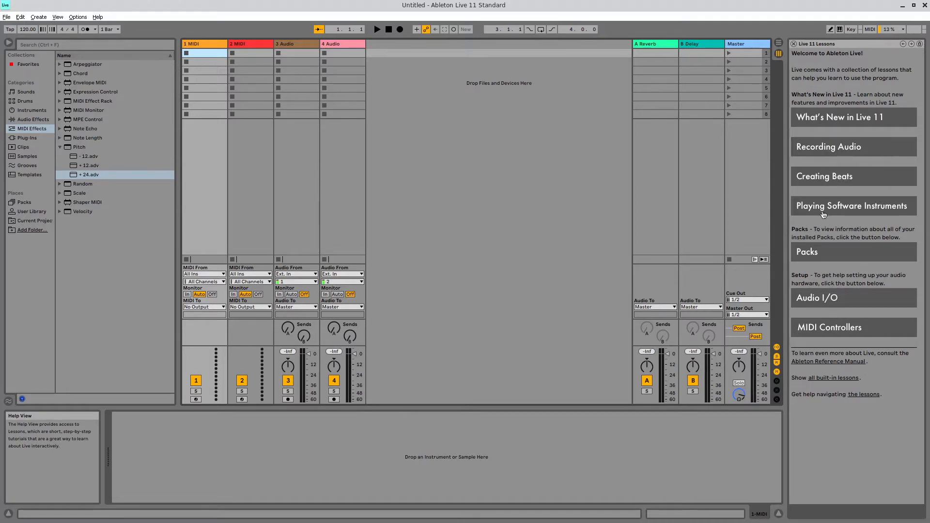
{"action": "left_click", "coordinate": [831, 153]}
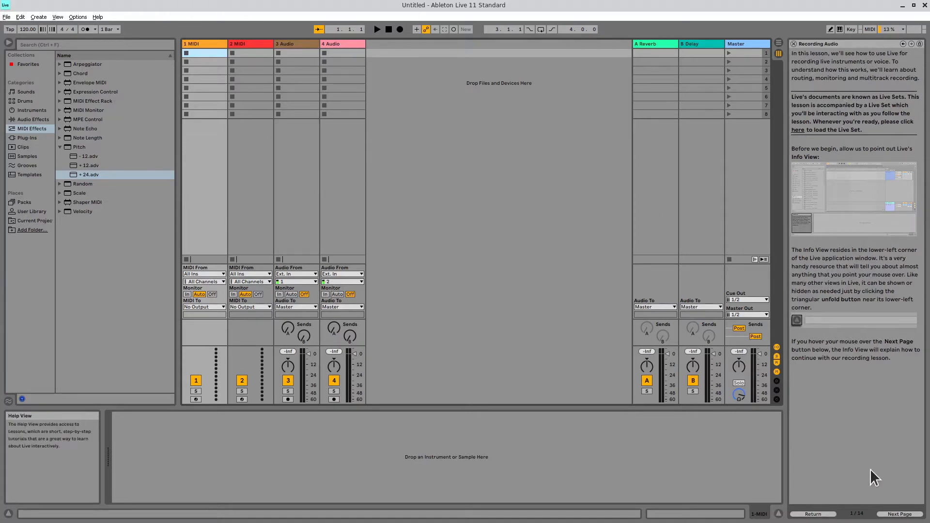
{"action": "left_click", "coordinate": [824, 513]}
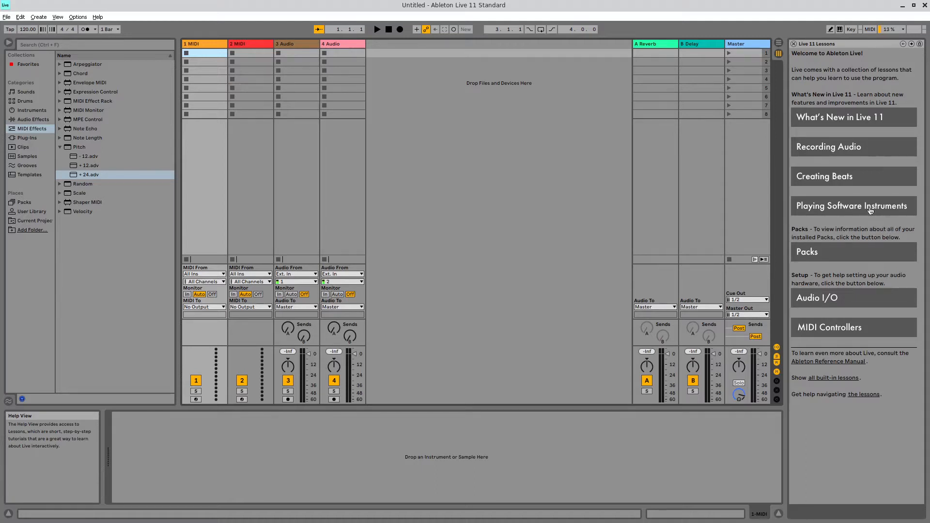
{"action": "left_click", "coordinate": [792, 44]}
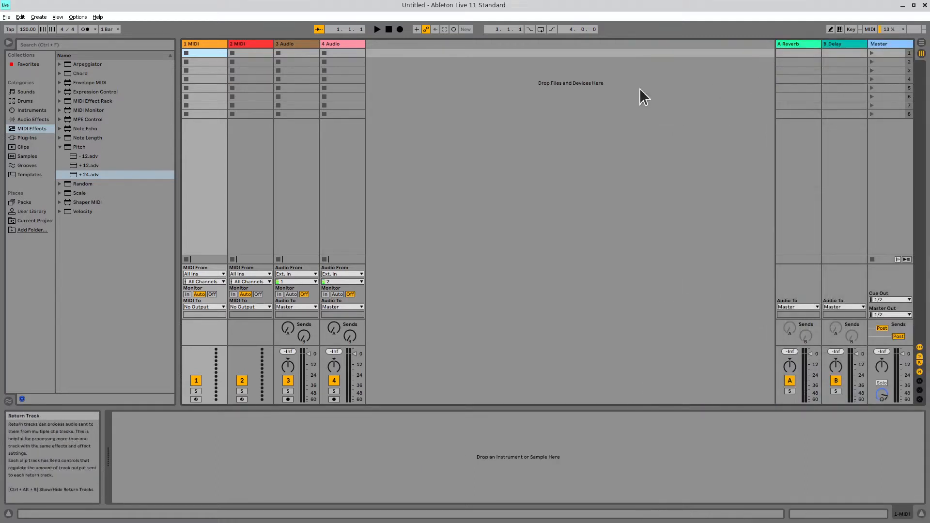
- Open the Live manual once more from the help resources
{"action": "left_click", "coordinate": [97, 17]}
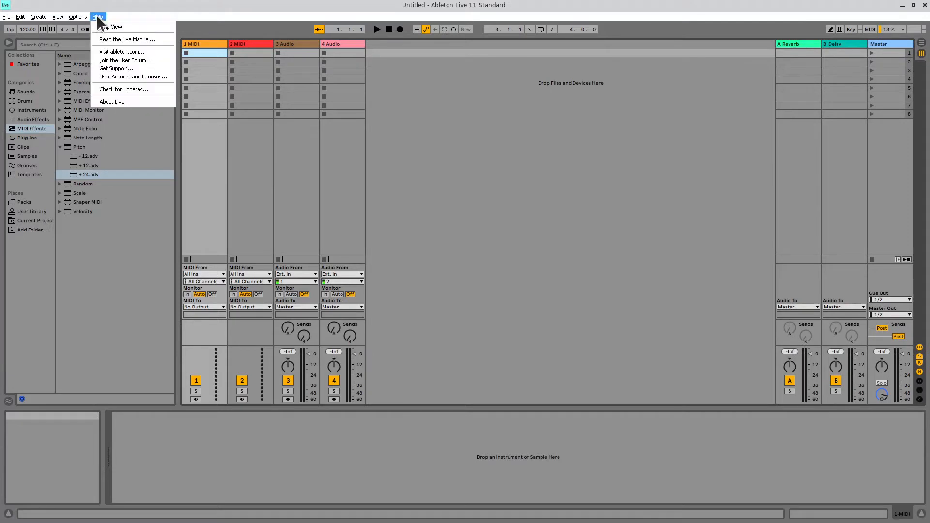
{"action": "left_click", "coordinate": [129, 39]}
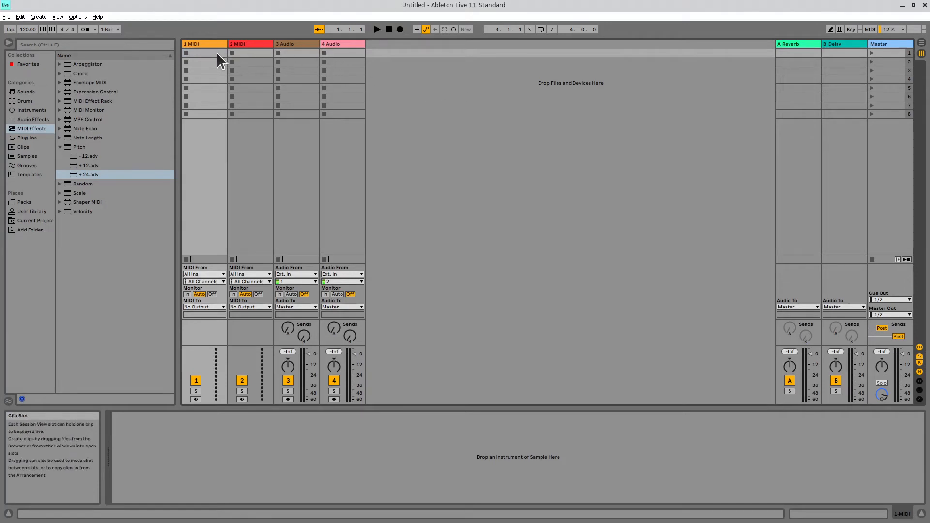
- Switch to the Arrangement View and zoom the timeline in using the beat-time ruler
{"action": "left_click", "coordinate": [922, 43]}
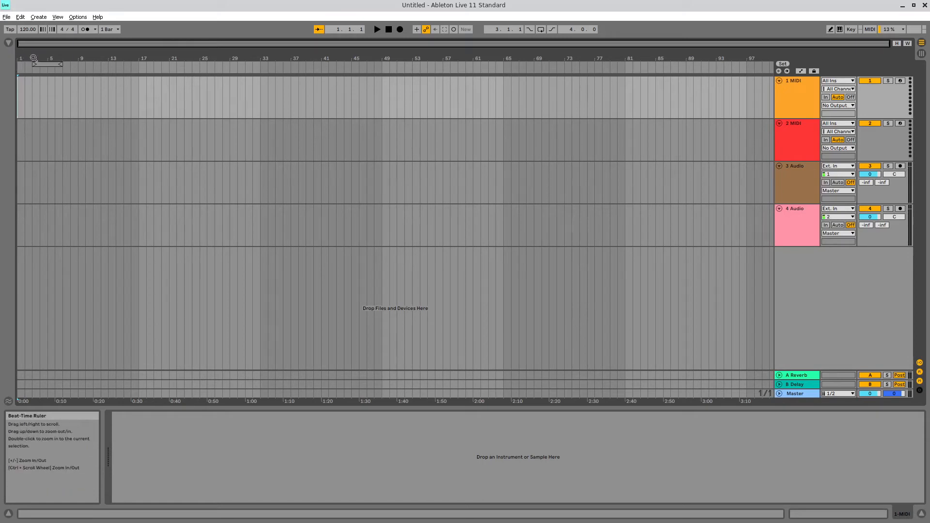
{"action": "left_click", "coordinate": [306, 58]}
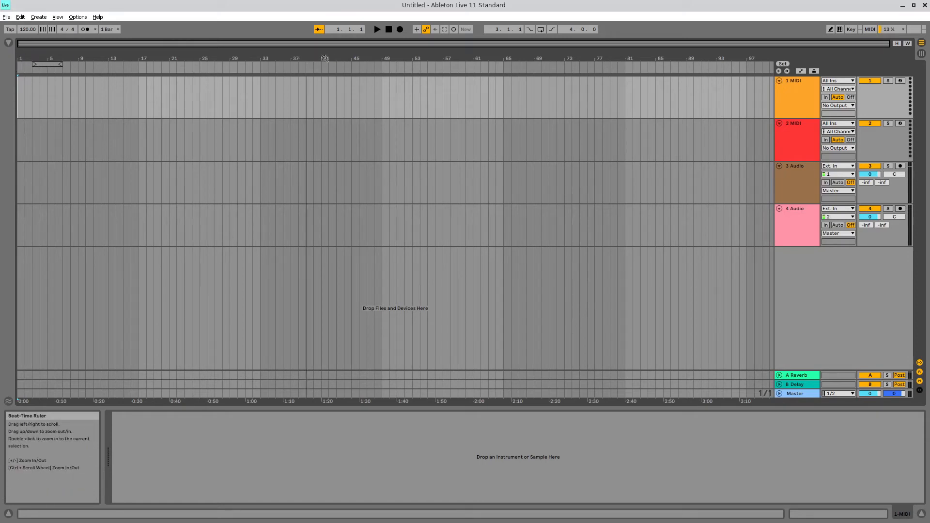
{"action": "left_click_drag", "start_coordinate": [231, 52], "coordinate": [432, 20]}
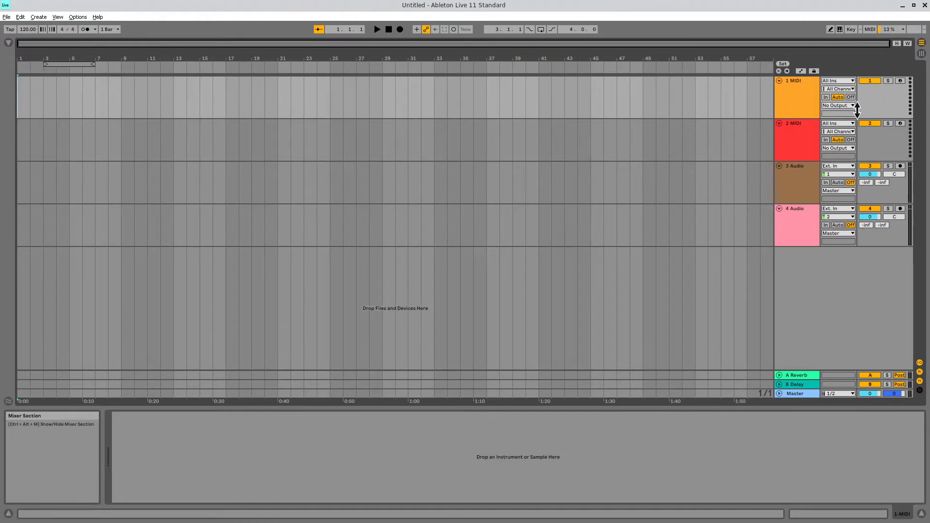
- Go through the two MIDI tracks and the two audio tracks, selecting each in turn to compare them
{"action": "left_click", "coordinate": [889, 155]}
{"action": "left_click", "coordinate": [890, 196]}
{"action": "left_click", "coordinate": [891, 233]}
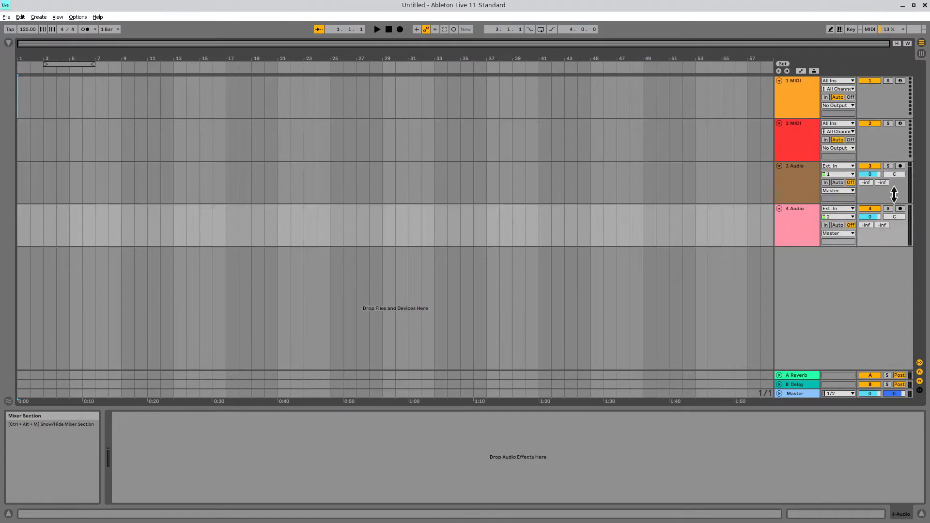
{"action": "left_click", "coordinate": [894, 193]}
{"action": "left_click", "coordinate": [894, 145]}
{"action": "left_click", "coordinate": [895, 104]}
{"action": "left_click", "coordinate": [882, 143]}
{"action": "left_click", "coordinate": [892, 189]}
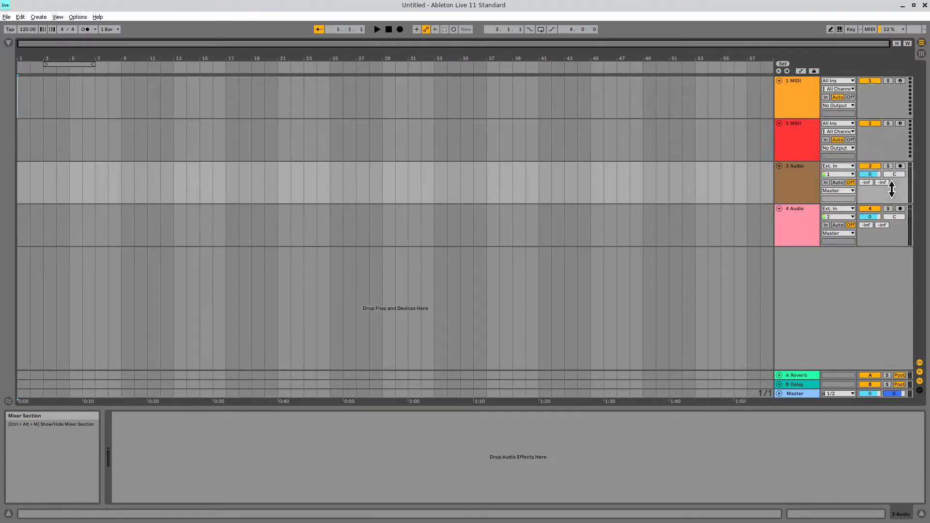
{"action": "left_click", "coordinate": [891, 226]}
{"action": "left_click", "coordinate": [885, 147]}
{"action": "left_click", "coordinate": [892, 100]}
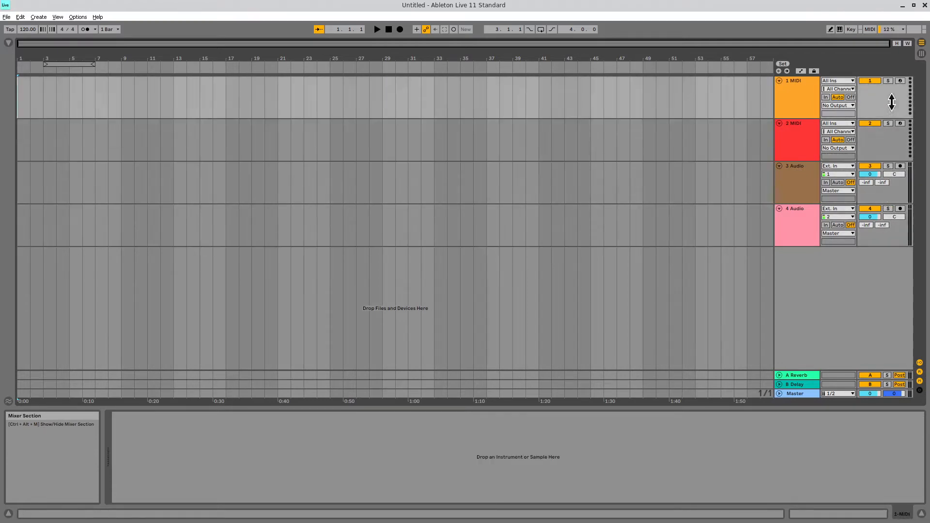
{"action": "left_click", "coordinate": [881, 124]}
{"action": "left_click", "coordinate": [895, 104]}
{"action": "left_click", "coordinate": [896, 141]}
{"action": "left_click", "coordinate": [888, 190]}
{"action": "left_click", "coordinate": [892, 227]}
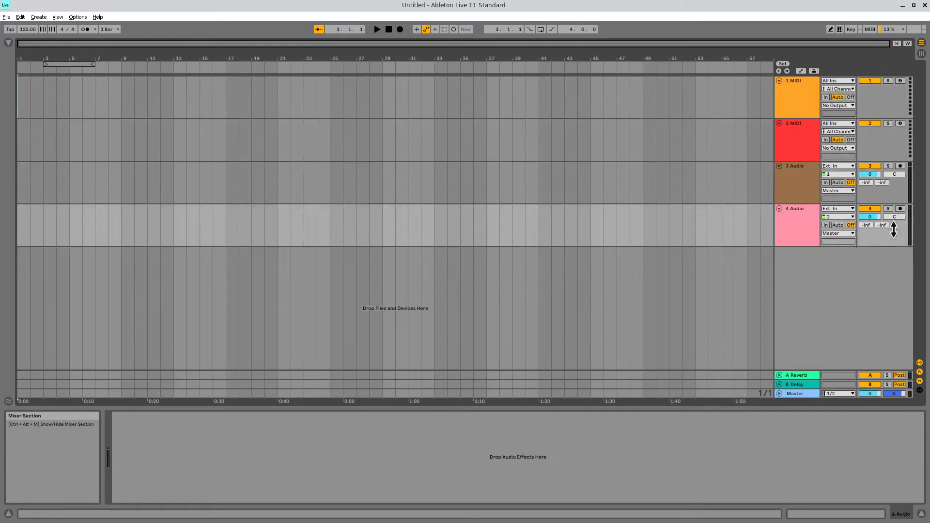
{"action": "left_click", "coordinate": [891, 146]}
{"action": "left_click", "coordinate": [886, 104]}
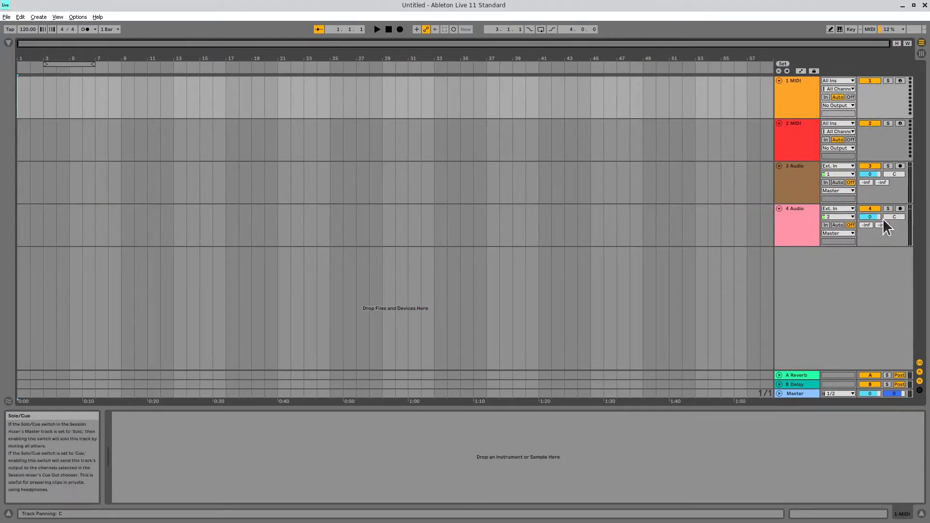
{"action": "left_click", "coordinate": [893, 144]}
{"action": "left_click", "coordinate": [889, 100]}
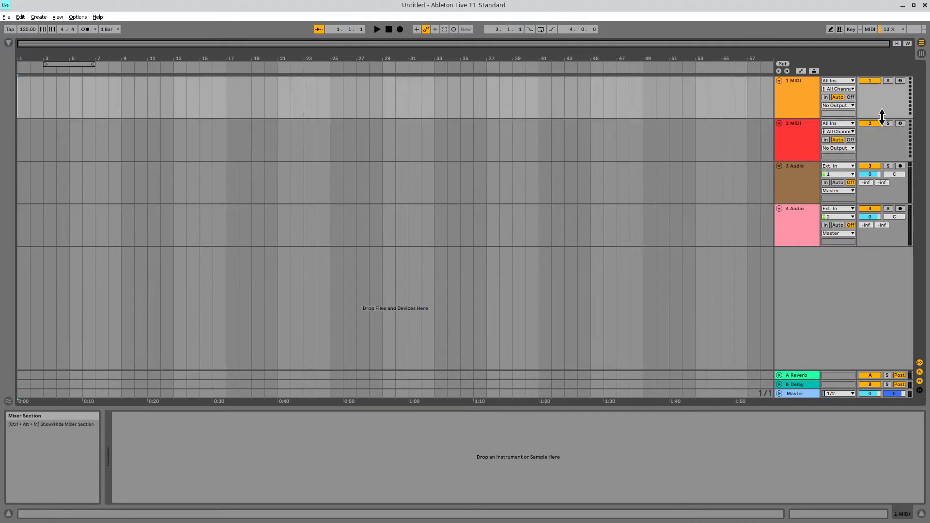
{"action": "left_click", "coordinate": [883, 138]}
{"action": "left_click", "coordinate": [882, 104]}
{"action": "left_click", "coordinate": [881, 129]}
{"action": "left_click", "coordinate": [894, 194]}
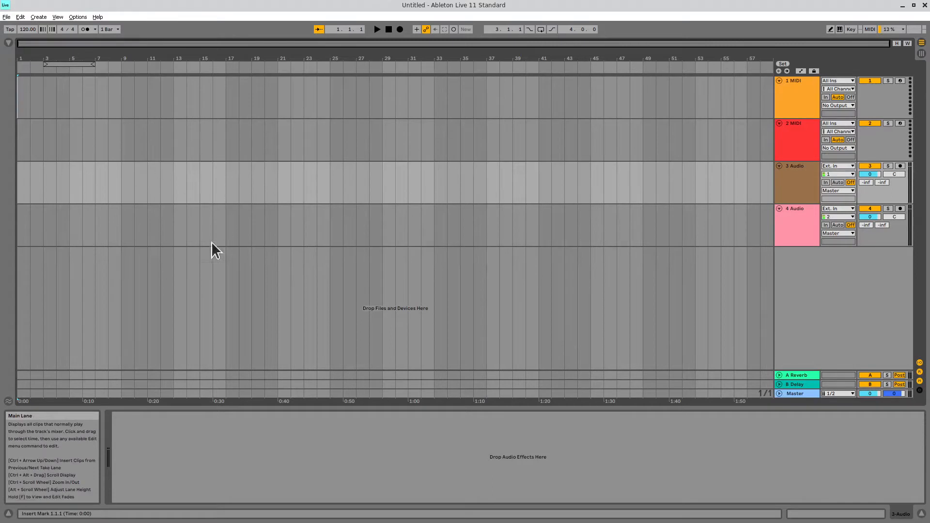
- Select the 4 Audio track, followed by the 3 Audio track
{"action": "left_click", "coordinate": [884, 242]}
{"action": "left_click", "coordinate": [893, 233]}
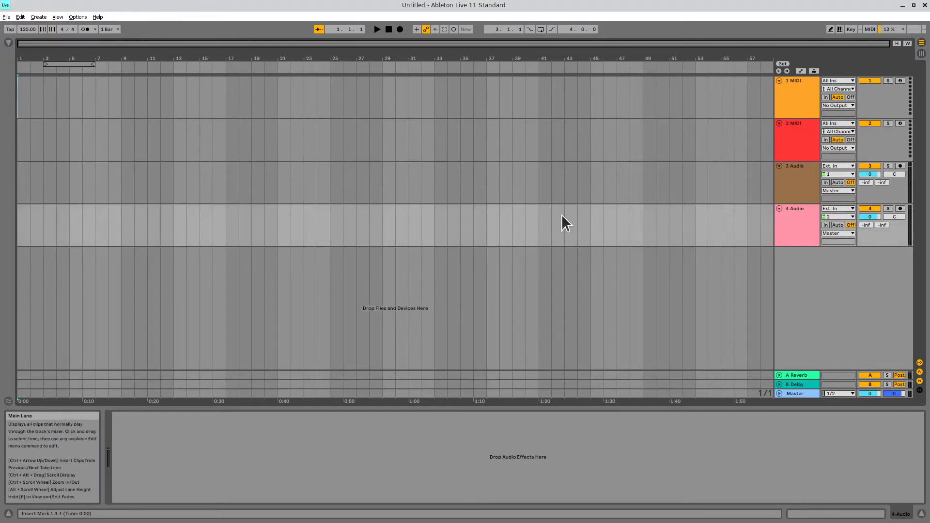
{"action": "left_click", "coordinate": [803, 187]}
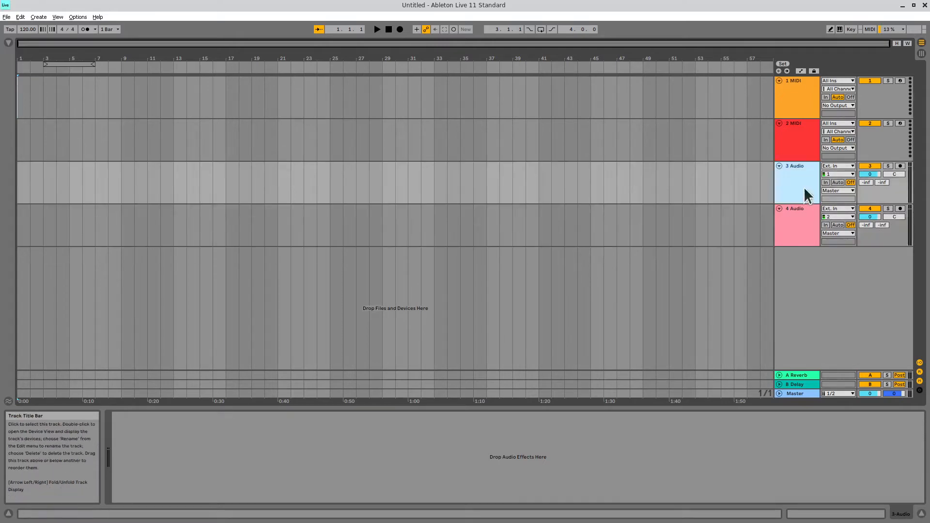
- Delete the 2 MIDI track and both audio tracks, keeping only the 1 MIDI track
{"action": "left_click", "coordinate": [884, 224]}
{"action": "left_click", "coordinate": [893, 177]}
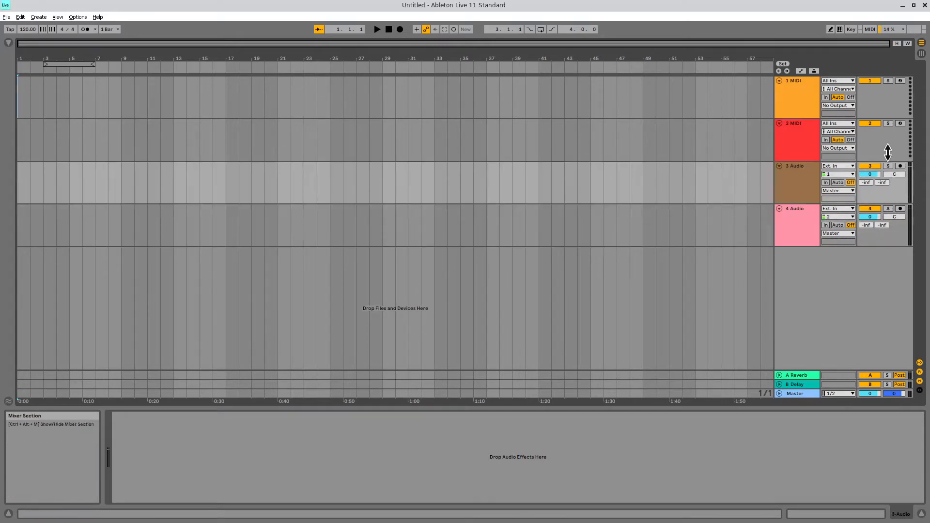
{"action": "left_click", "coordinate": [879, 147]}
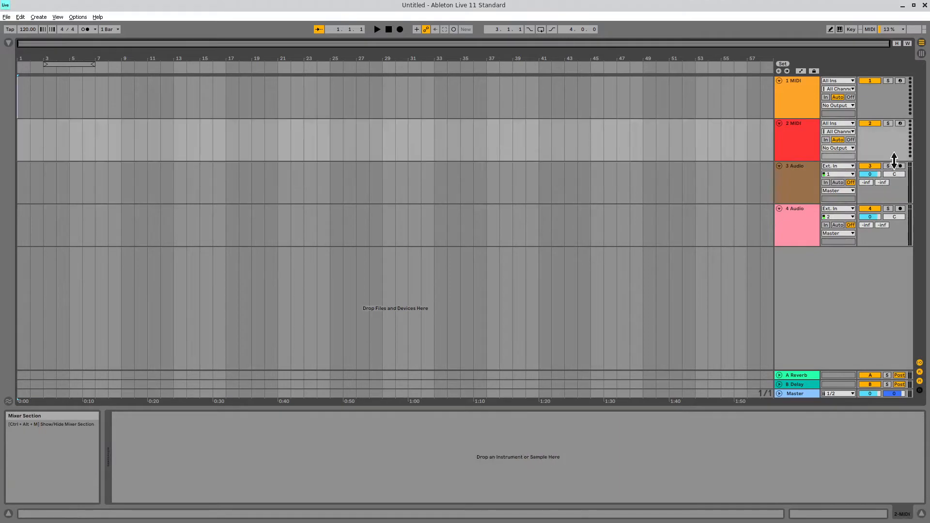
{"action": "key", "text": "Delete"}
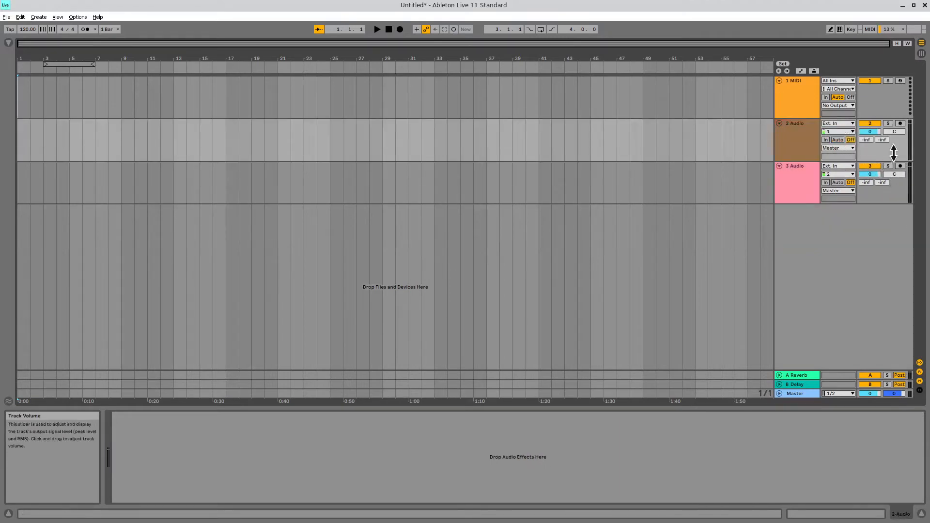
{"action": "key", "text": "Delete"}
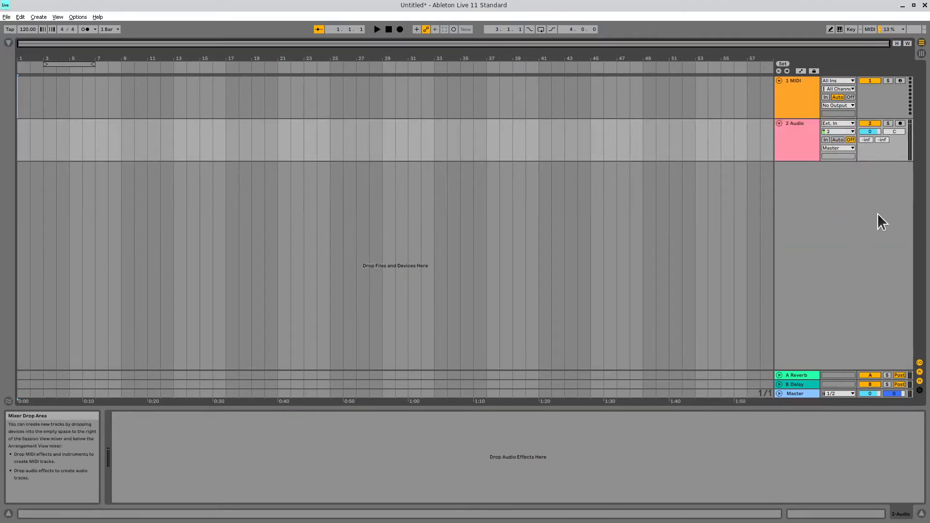
{"action": "key", "text": "Delete"}
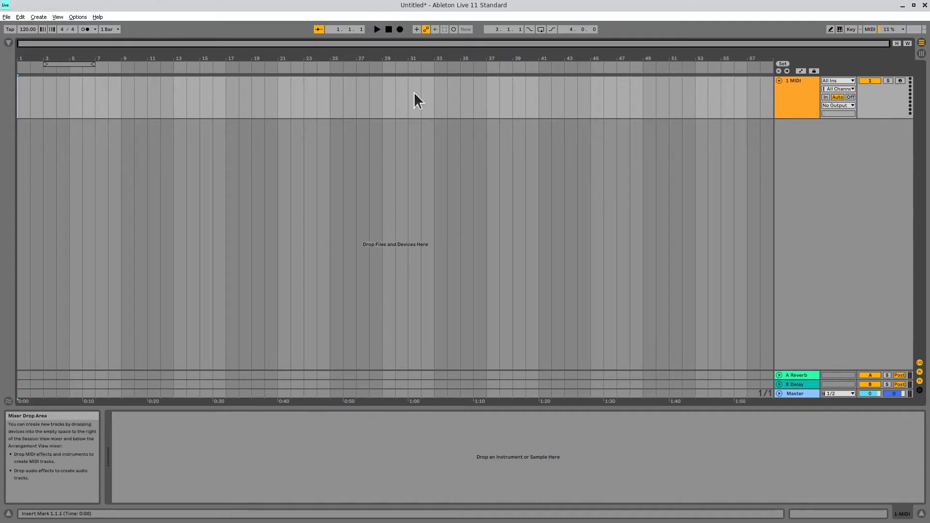
- Show the Browser, list its Instruments category, and widen the sidebar and content pane so the full names fit
{"action": "left_click", "coordinate": [8, 43]}
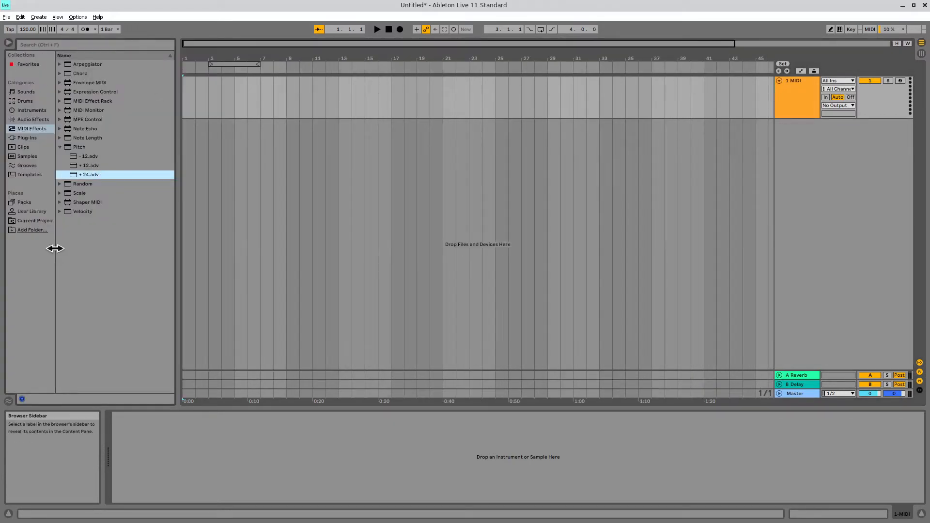
{"action": "left_click_drag", "start_coordinate": [54, 247], "coordinate": [68, 246]}
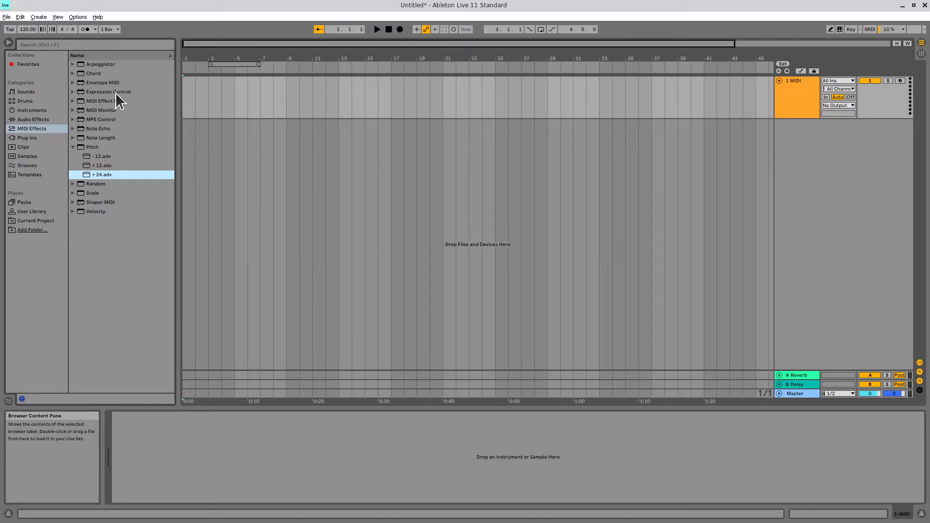
{"action": "left_click", "coordinate": [35, 110]}
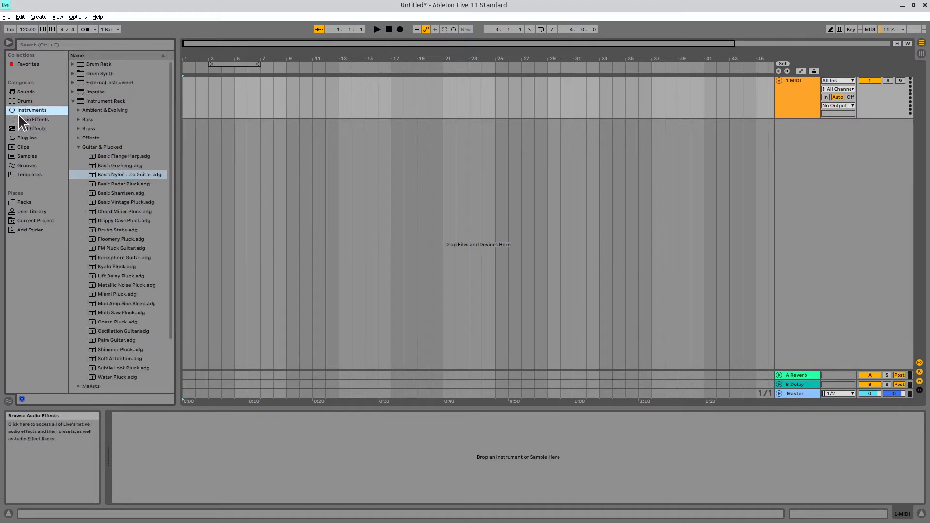
{"action": "left_click_drag", "start_coordinate": [177, 145], "coordinate": [188, 146]}
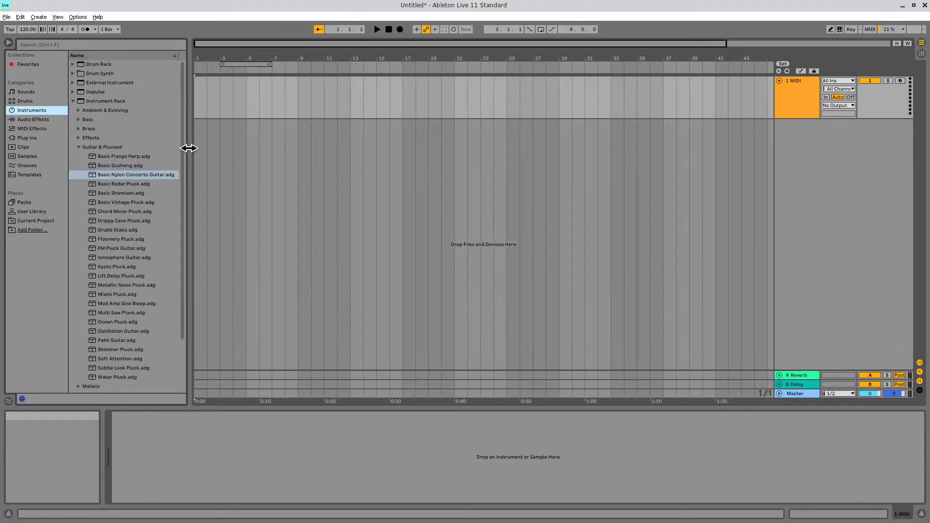
- Collapse the Guitar & Plucked and Instrument Rack folders, and look through the Drum Rack and Drum Synth instruments
{"action": "left_click", "coordinate": [78, 147]}
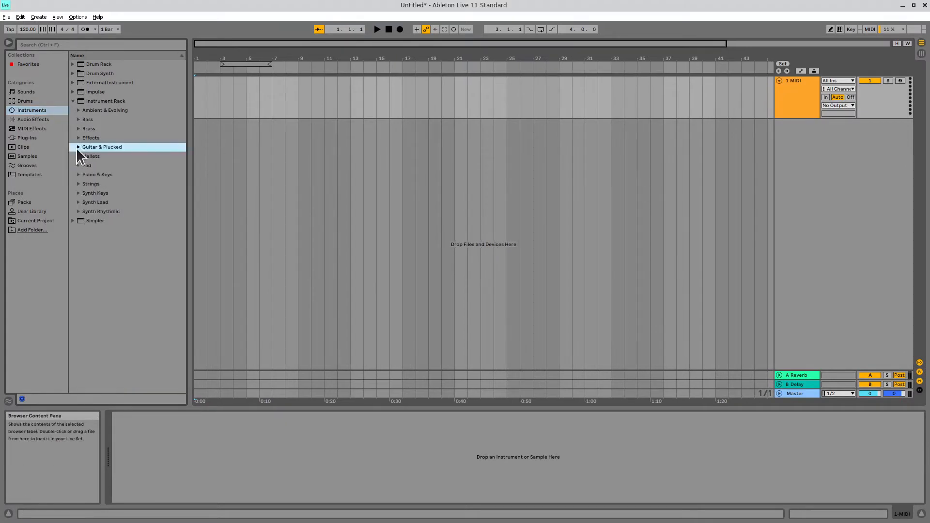
{"action": "left_click", "coordinate": [73, 101]}
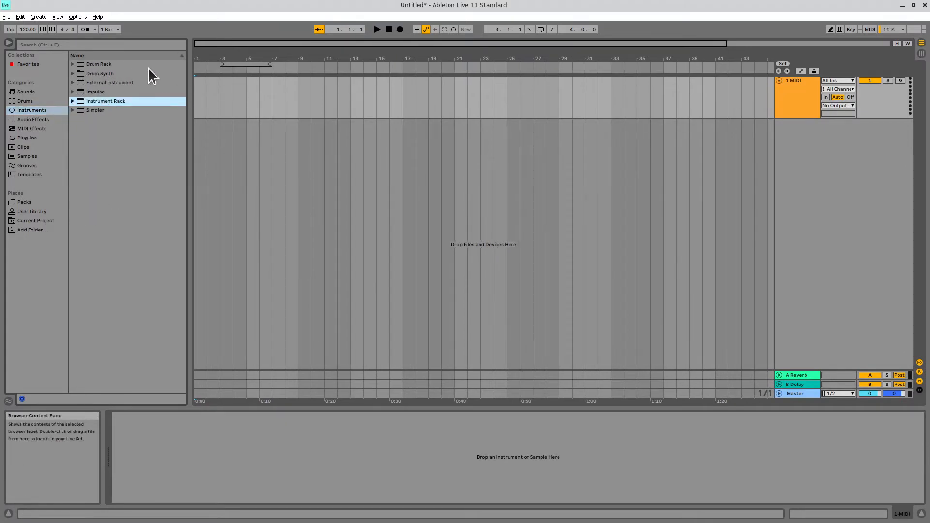
{"action": "left_click", "coordinate": [73, 64]}
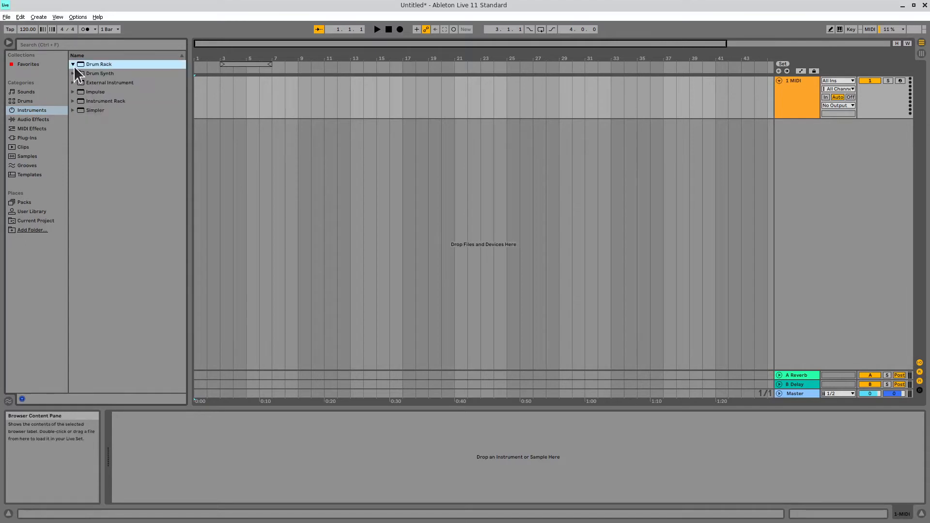
{"action": "left_click", "coordinate": [112, 74]}
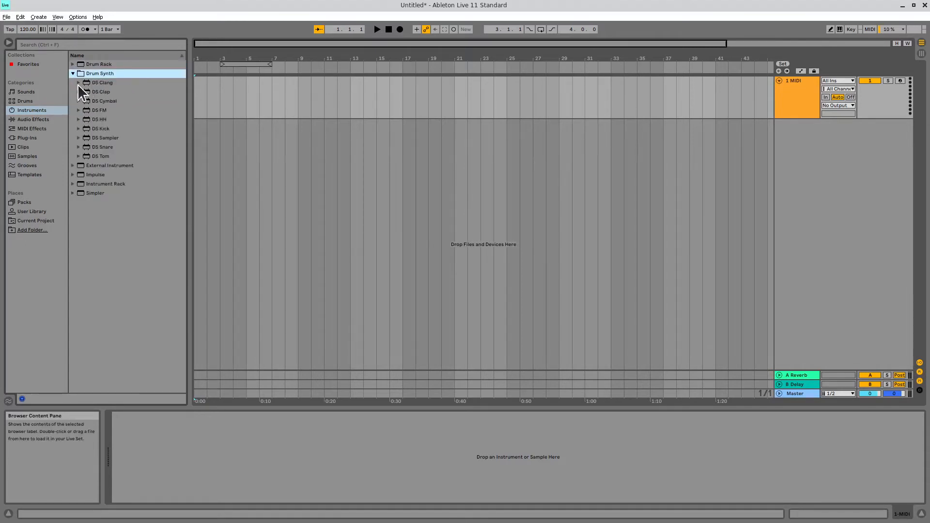
{"action": "left_click", "coordinate": [78, 83]}
{"action": "left_click", "coordinate": [73, 74]}
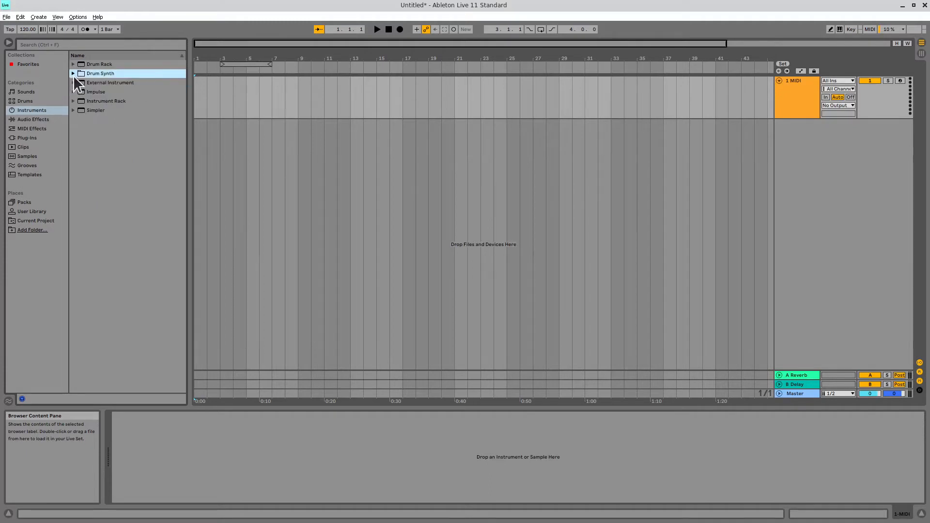
- Expand Impulse and preview its kit presets one by one, from Backbeat Room down to Wicked Chillin
{"action": "left_click", "coordinate": [73, 92]}
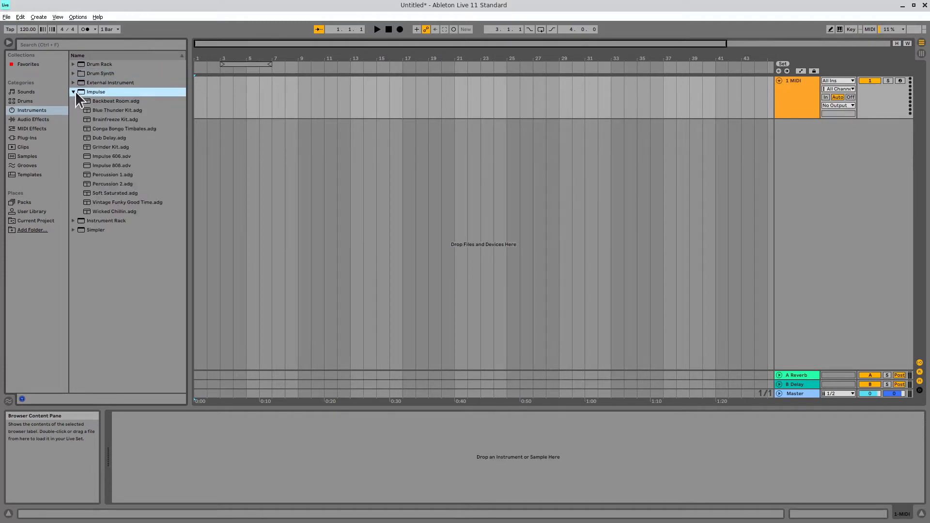
{"action": "left_click", "coordinate": [119, 102]}
{"action": "left_click", "coordinate": [131, 111]}
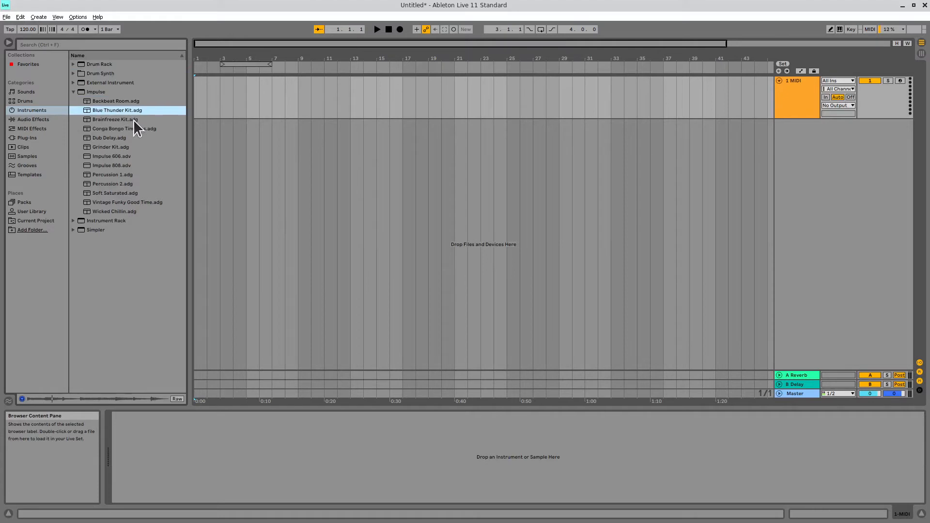
{"action": "left_click", "coordinate": [129, 121]}
{"action": "left_click", "coordinate": [126, 131]}
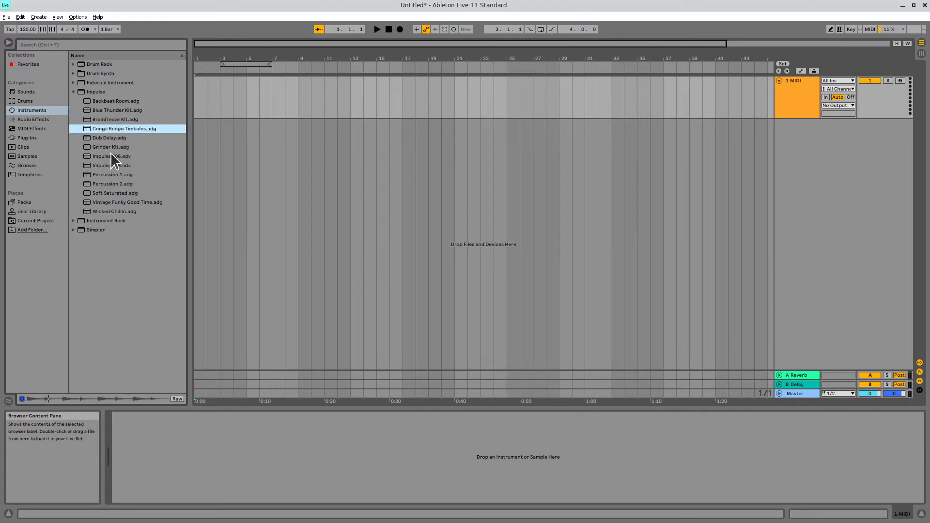
{"action": "left_click", "coordinate": [128, 138]}
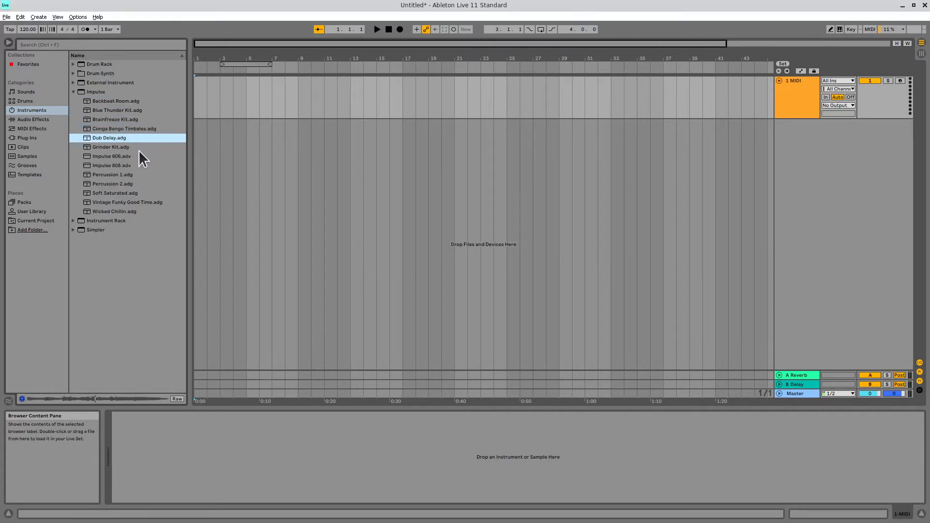
{"action": "left_click", "coordinate": [119, 149]}
{"action": "left_click", "coordinate": [123, 157]}
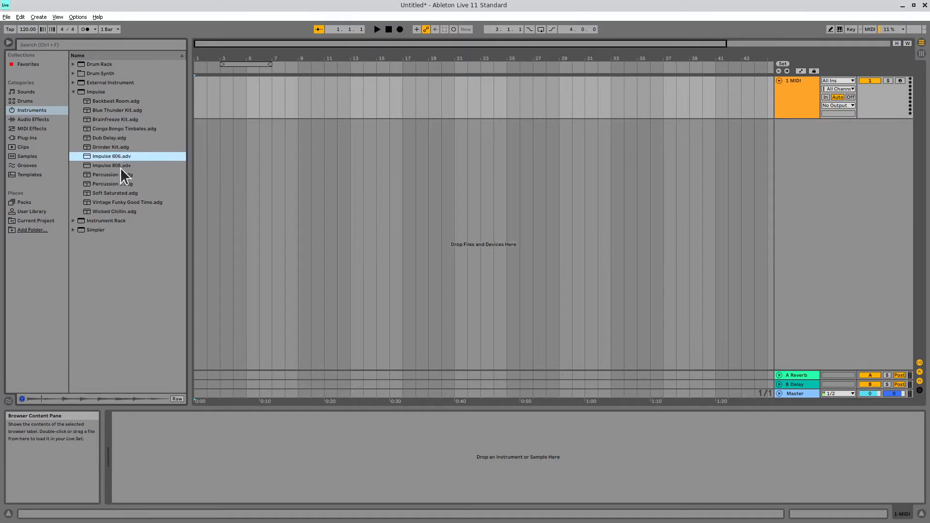
{"action": "left_click", "coordinate": [123, 167]}
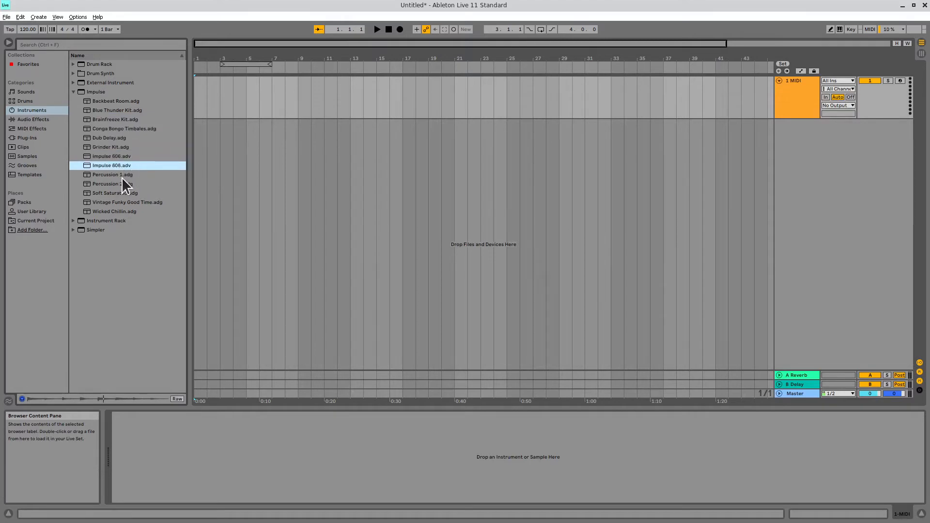
{"action": "left_click", "coordinate": [123, 175]}
{"action": "left_click", "coordinate": [127, 184]}
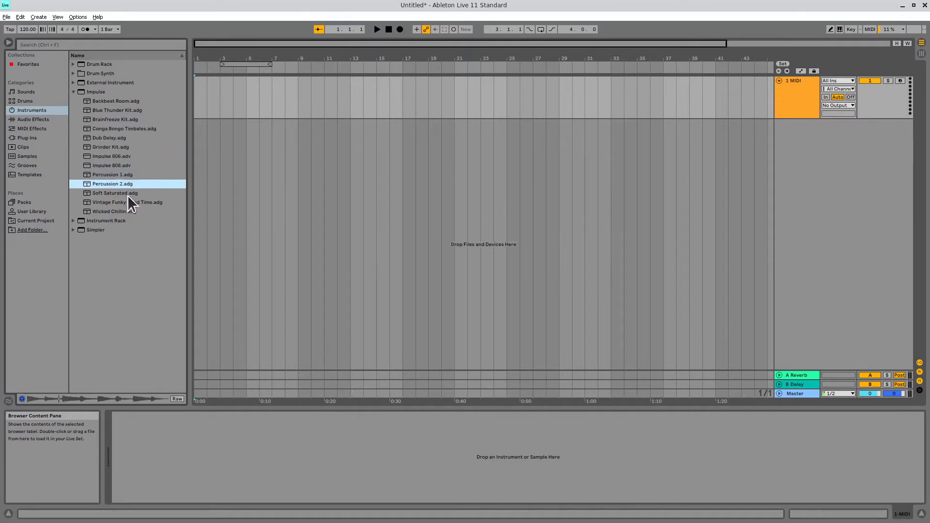
{"action": "left_click", "coordinate": [127, 195]}
{"action": "left_click", "coordinate": [131, 203]}
{"action": "left_click", "coordinate": [129, 211]}
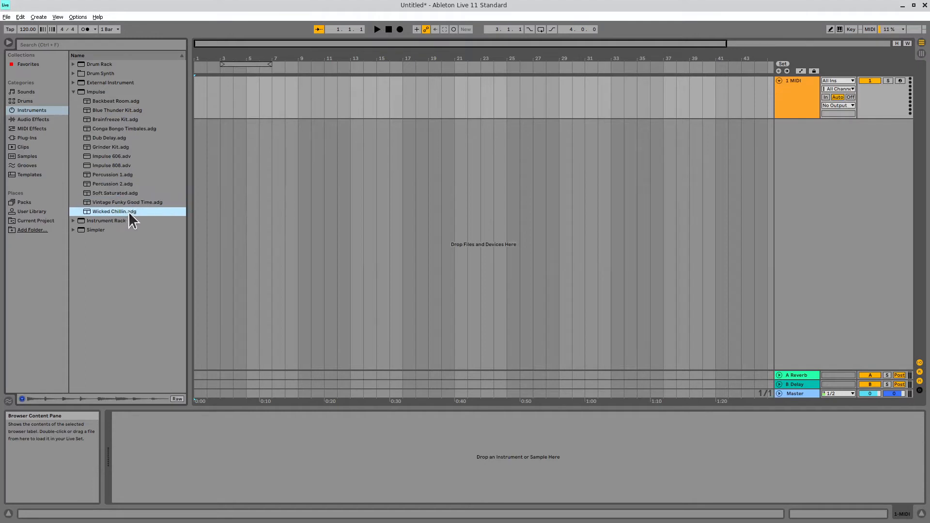
- Load the Impulse 808 preset onto the 1 MIDI track
{"action": "left_click", "coordinate": [113, 167]}
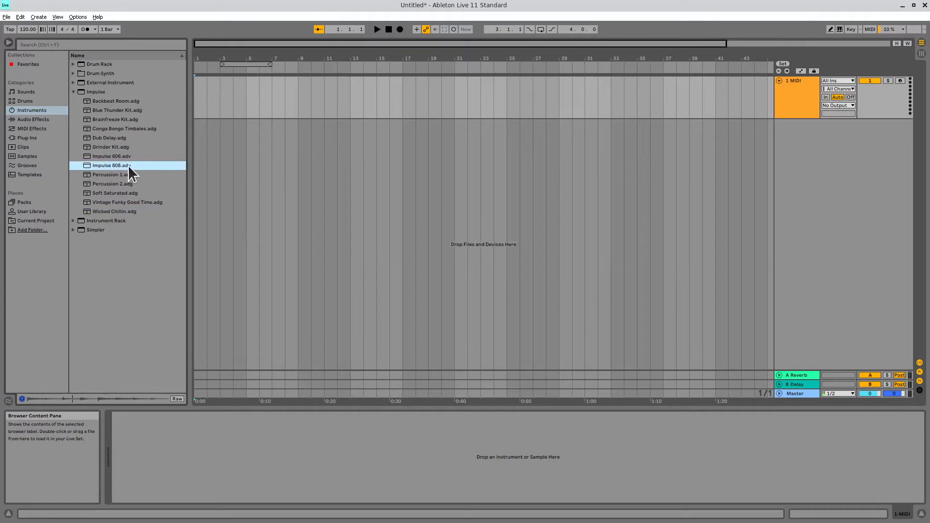
{"action": "left_click_drag", "start_coordinate": [111, 168], "coordinate": [218, 92]}
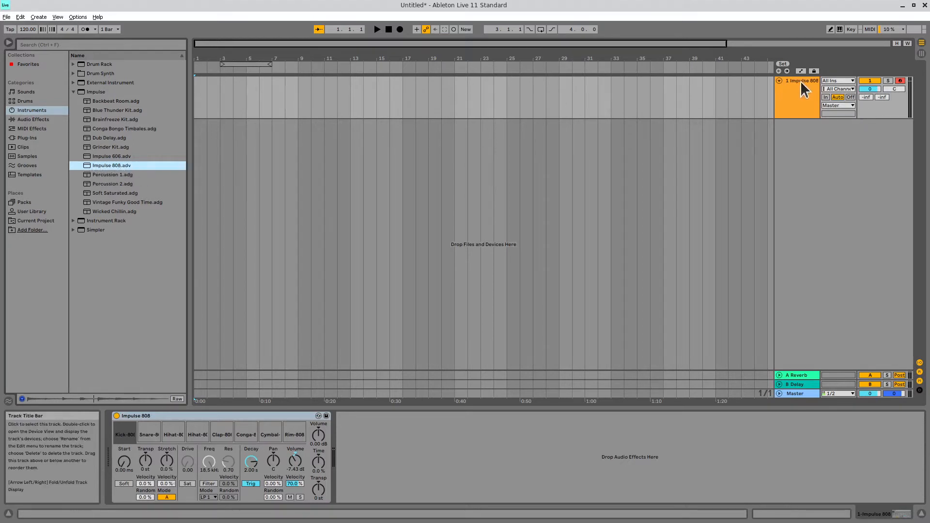
{"action": "left_click", "coordinate": [204, 89]}
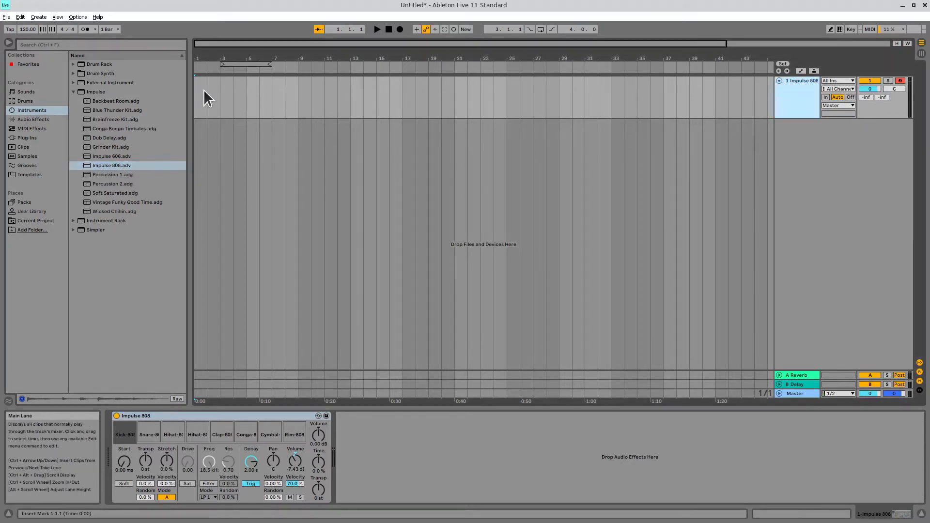
- Insert an empty four-bar MIDI clip on the Impulse 808 track, spanning from the start of bar 1 to bar 5
{"action": "left_click_drag", "start_coordinate": [198, 100], "coordinate": [270, 115]}
{"action": "left_click", "coordinate": [196, 101]}
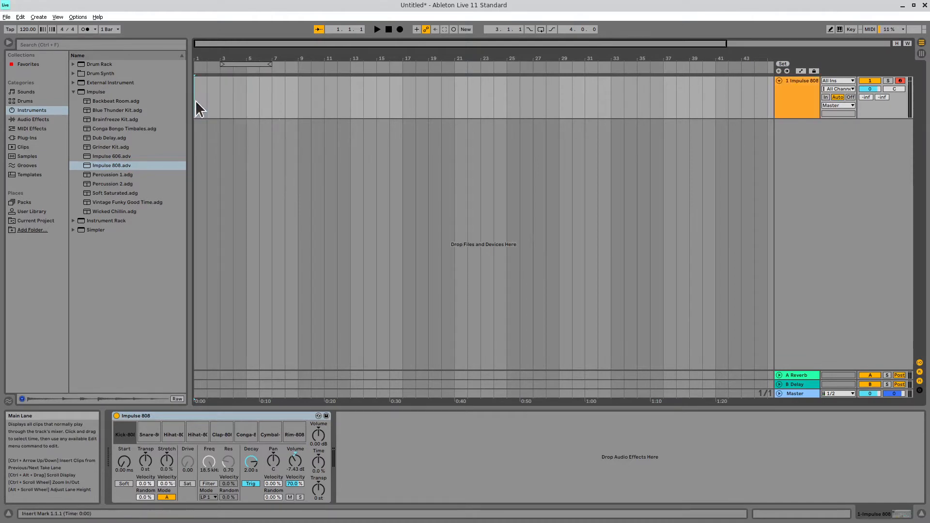
{"action": "left_click_drag", "start_coordinate": [202, 110], "coordinate": [219, 109]}
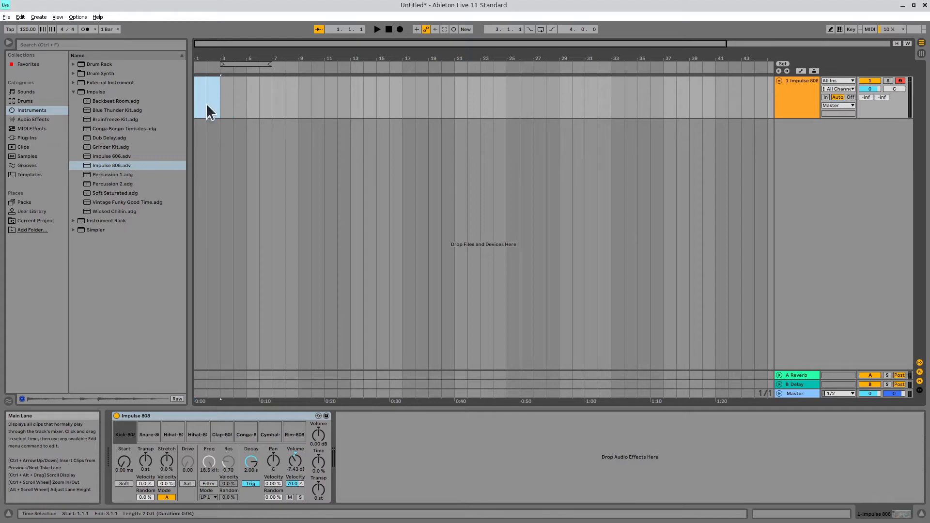
{"action": "left_click_drag", "start_coordinate": [225, 59], "coordinate": [262, 127]}
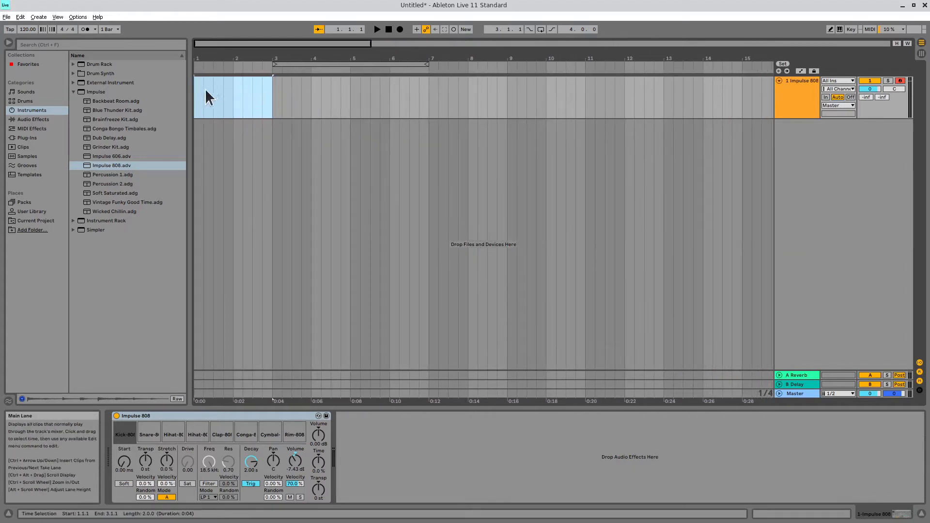
{"action": "left_click", "coordinate": [204, 93]}
{"action": "left_click_drag", "start_coordinate": [199, 92], "coordinate": [349, 103]}
{"action": "left_click", "coordinate": [77, 17]}
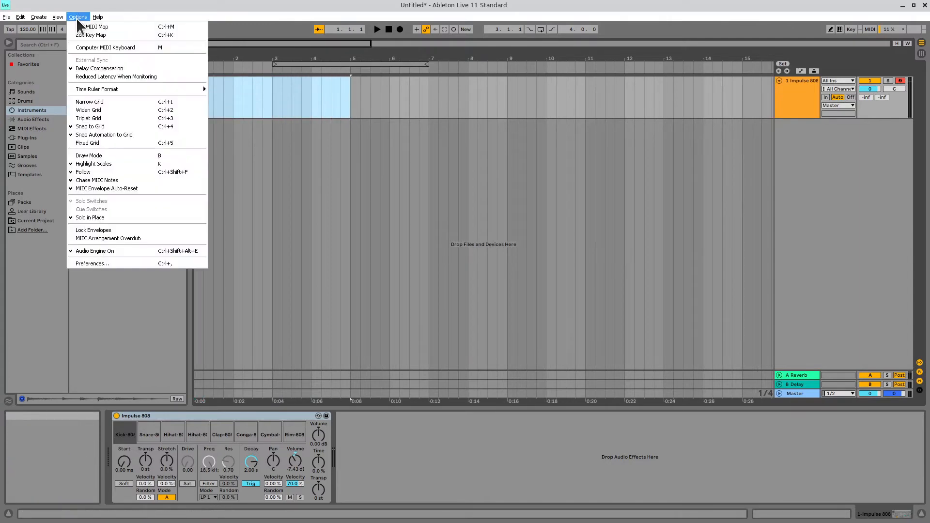
{"action": "mouse_move", "coordinate": [44, 16]}
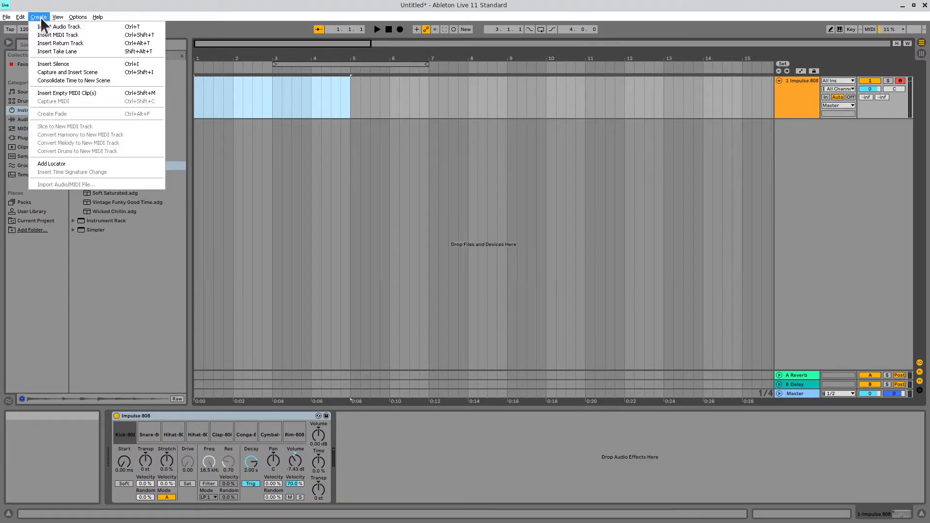
{"action": "left_click", "coordinate": [150, 93]}
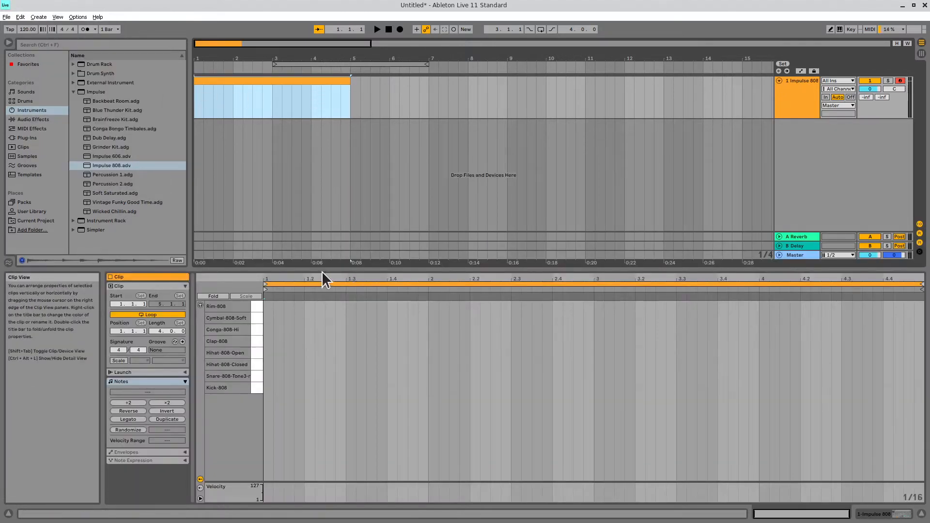
- Hide and show the Clip View several times to see how it opens and closes below the arrangement
{"action": "left_click", "coordinate": [921, 515]}
{"action": "left_click", "coordinate": [922, 514]}
{"action": "left_click", "coordinate": [921, 514]}
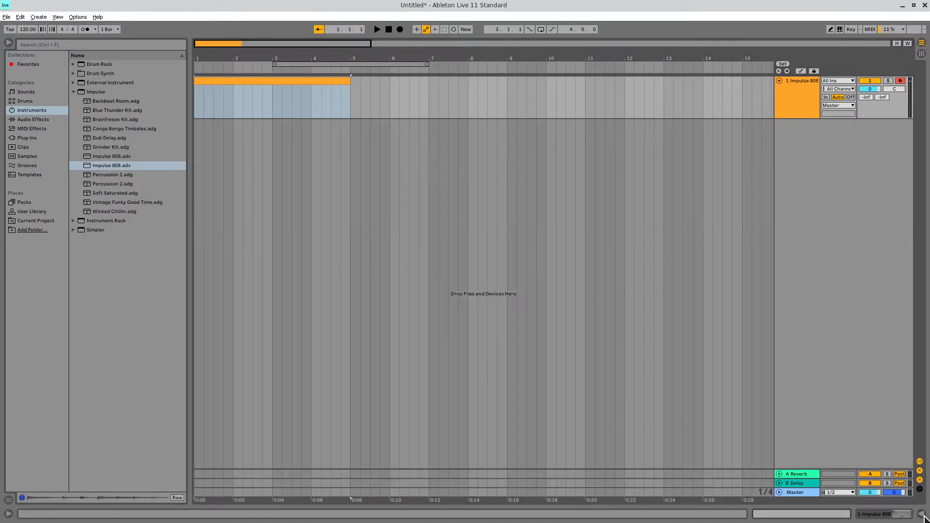
{"action": "left_click", "coordinate": [922, 515]}
{"action": "left_click", "coordinate": [921, 515]}
{"action": "left_click", "coordinate": [921, 514]}
- Alternate between selecting the new MIDI clip and empty space on its track to compare the Clip View contents
{"action": "left_click", "coordinate": [468, 100]}
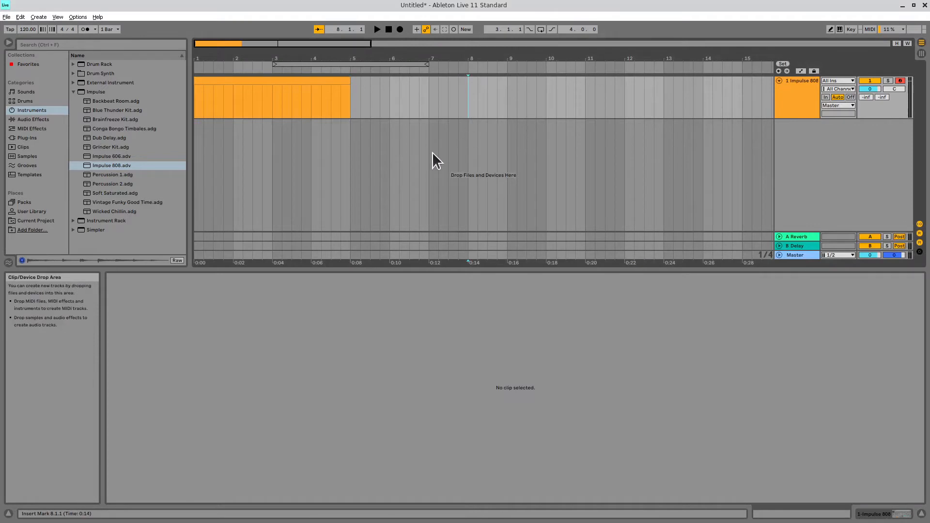
{"action": "left_click", "coordinate": [291, 85]}
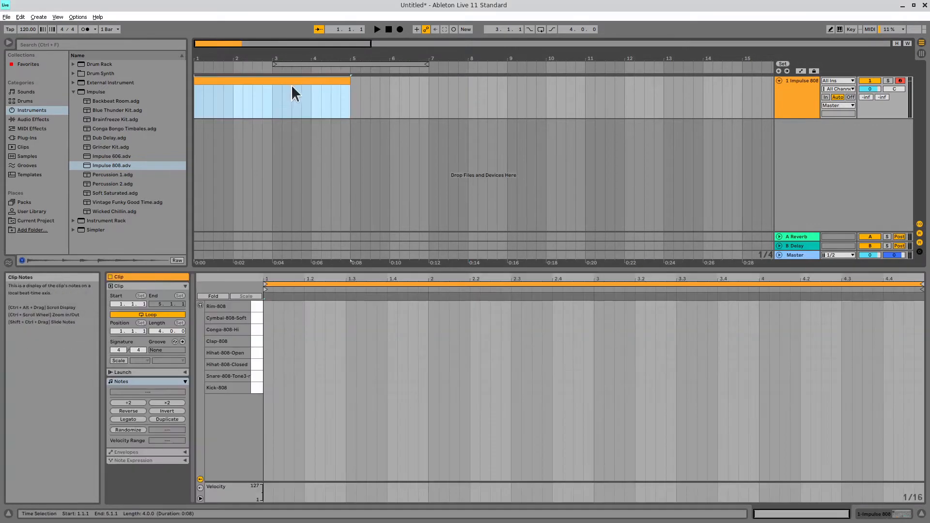
{"action": "left_click", "coordinate": [373, 92]}
{"action": "left_click", "coordinate": [311, 81]}
{"action": "left_click", "coordinate": [387, 95]}
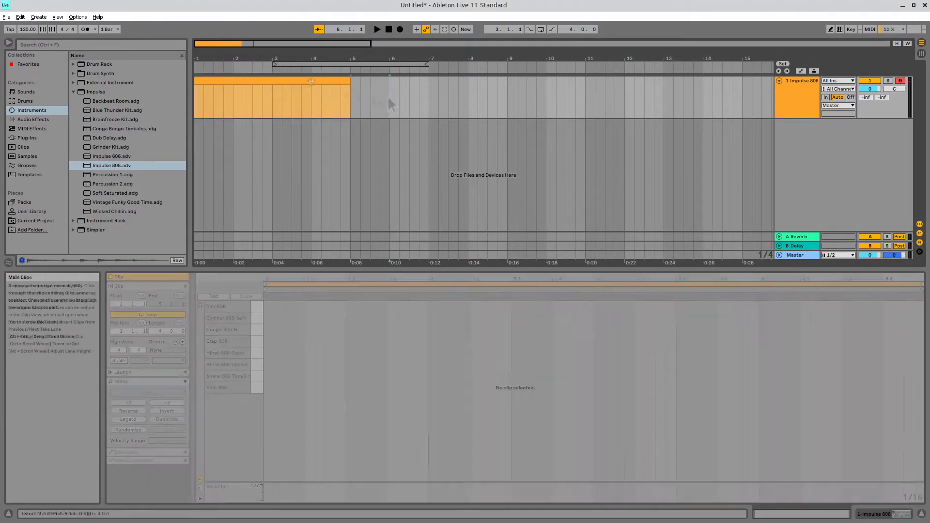
- Select the MIDI clip and try the kick, clap and snare keys in its piano roll
{"action": "left_click", "coordinate": [257, 82]}
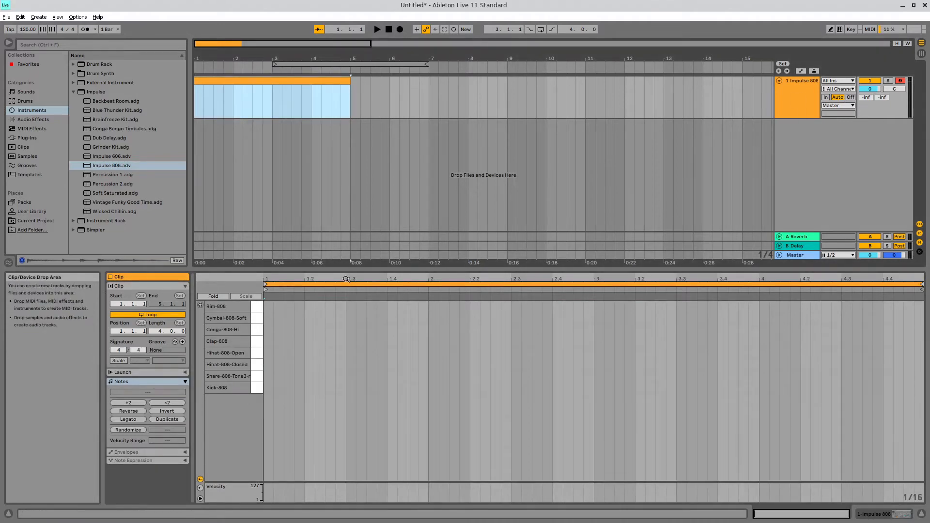
{"action": "mouse_move", "coordinate": [355, 266]}
{"action": "left_mouse_down"}
{"action": "mouse_move", "coordinate": [355, 257]}
{"action": "mouse_move", "coordinate": [355, 266]}
{"action": "left_mouse_up"}
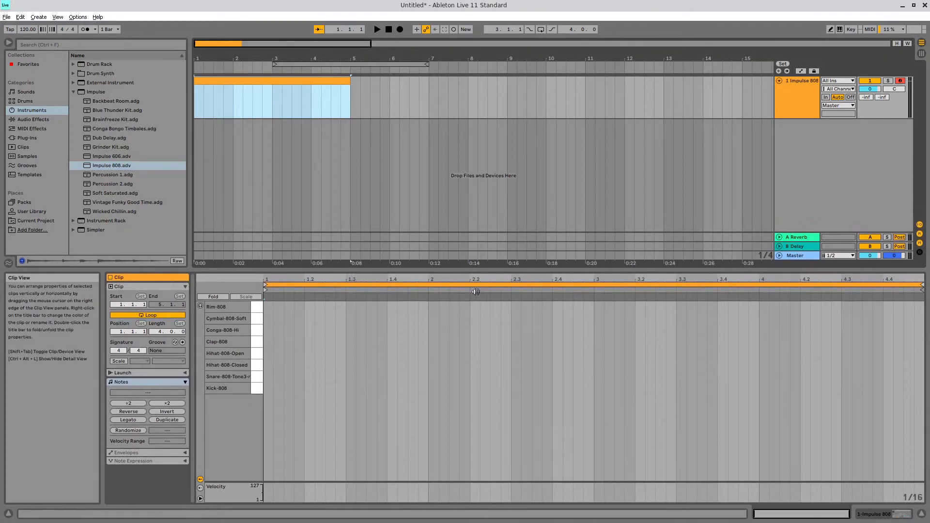
{"action": "left_click", "coordinate": [255, 386]}
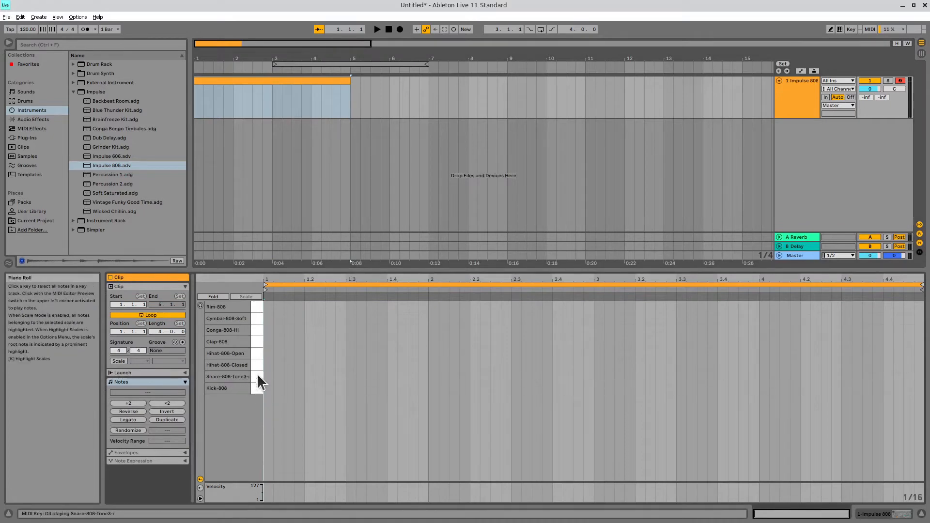
{"action": "left_click", "coordinate": [255, 388]}
{"action": "left_click", "coordinate": [257, 341]}
{"action": "left_click", "coordinate": [256, 385]}
{"action": "left_click", "coordinate": [260, 375]}
{"action": "left_click", "coordinate": [262, 342]}
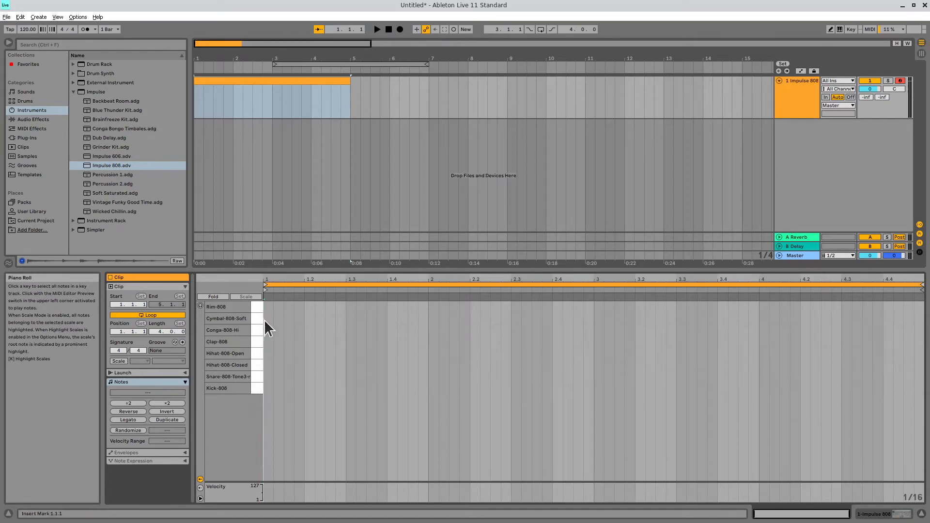
- Turn on the MIDI Editor Preview and audition the snare, hi-hat, clap, conga and kick sounds
{"action": "left_click", "coordinate": [200, 307]}
{"action": "left_click", "coordinate": [257, 377]}
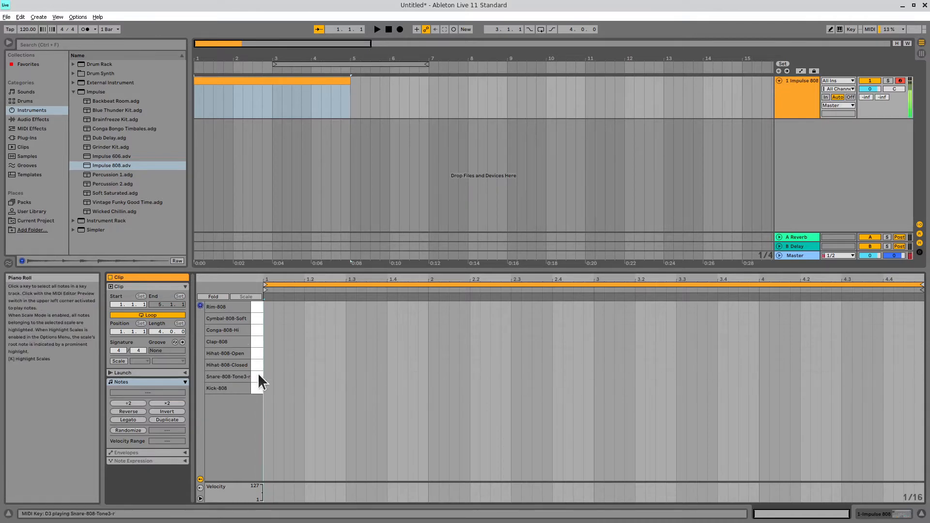
{"action": "left_click", "coordinate": [258, 364]}
{"action": "left_click", "coordinate": [259, 351]}
{"action": "left_click", "coordinate": [256, 339]}
{"action": "left_click", "coordinate": [256, 327]}
{"action": "left_click", "coordinate": [255, 385]}
{"action": "left_click", "coordinate": [255, 374]}
{"action": "left_click", "coordinate": [254, 389]}
{"action": "left_click", "coordinate": [257, 388]}
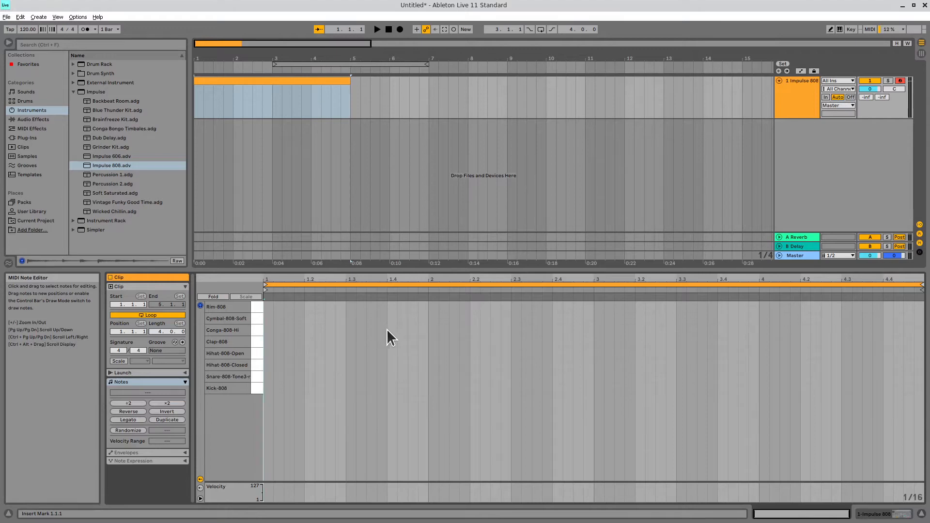
- Examine the empty note grid of the clip at close and full zoom, stepping the insert mark along it
{"action": "left_click", "coordinate": [278, 388]}
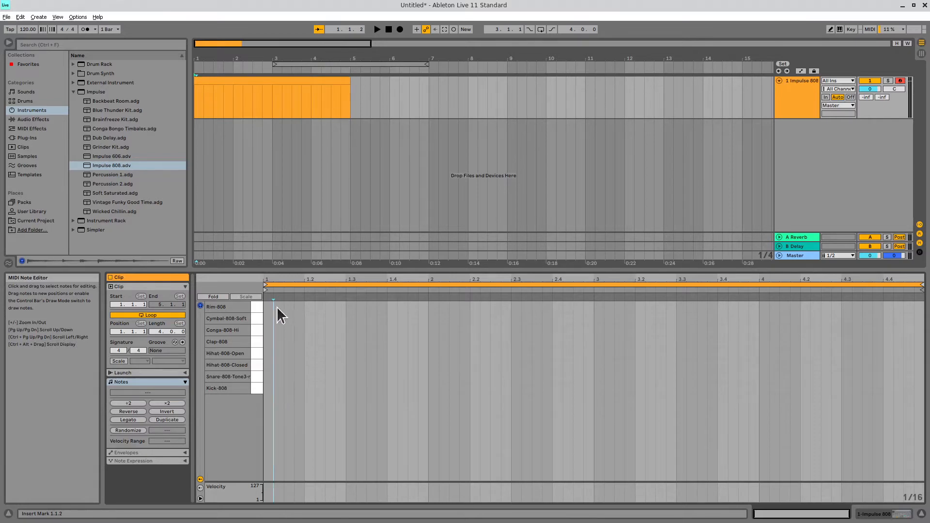
{"action": "left_click", "coordinate": [268, 374]}
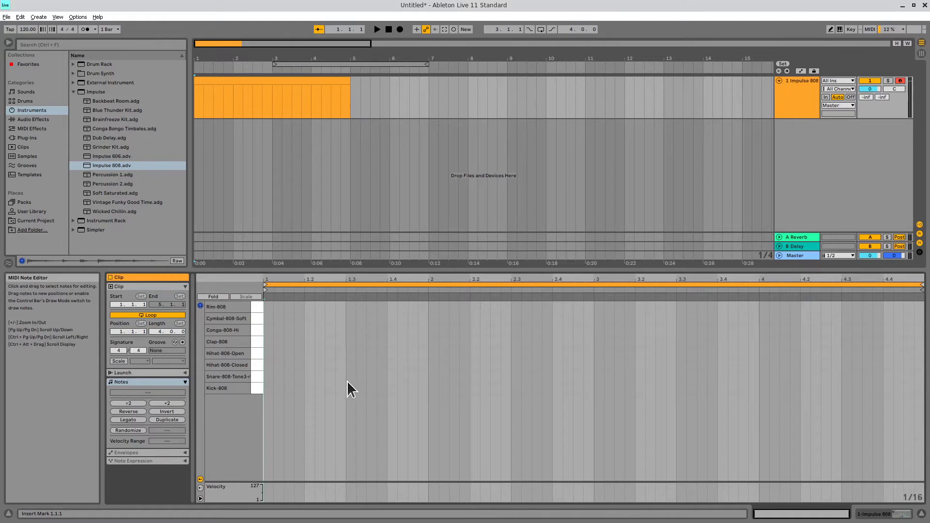
{"action": "key", "text": "plus"}
{"action": "key", "text": "plus"}
{"action": "key", "text": "plus"}
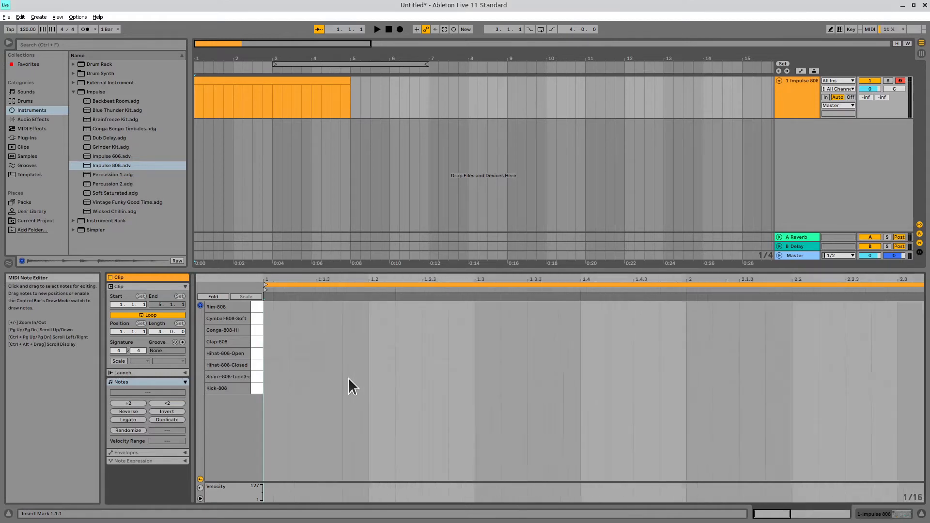
{"action": "key", "text": "minus"}
{"action": "key", "text": "minus"}
{"action": "key", "text": "minus"}
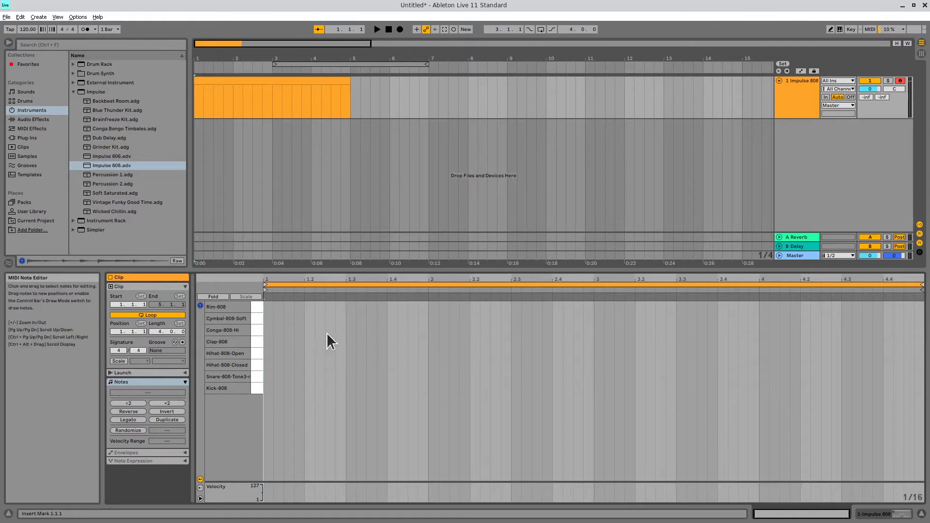
{"action": "key", "text": "Right"}
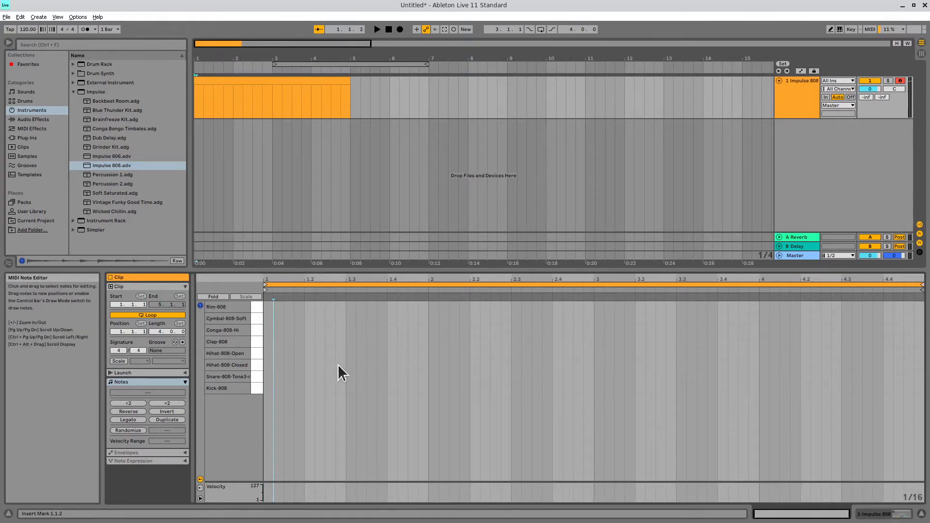
- Turn on Draw Mode and draw a run of sixteenth notes on the Kick-808 row, erasing all but the first
{"action": "key", "text": "b"}
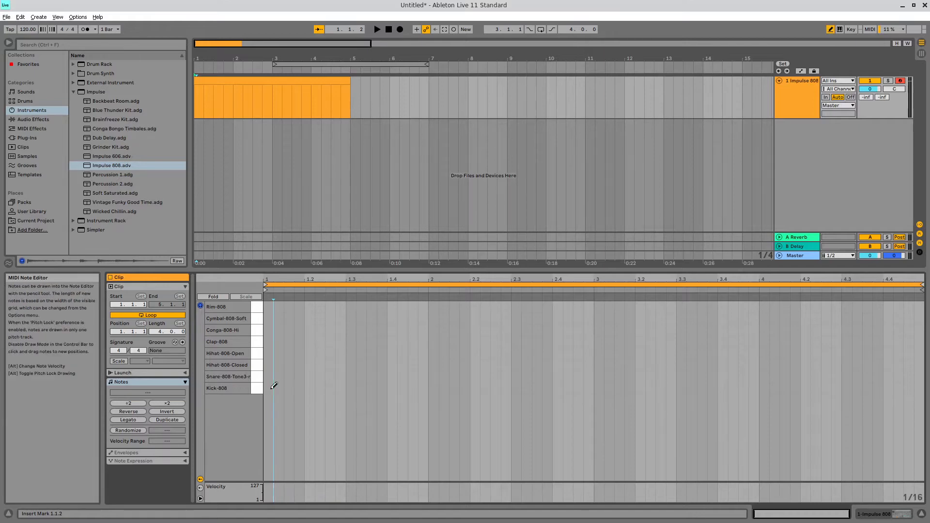
{"action": "left_click_drag", "start_coordinate": [268, 388], "coordinate": [286, 388]}
{"action": "left_click_drag", "start_coordinate": [392, 386], "coordinate": [479, 388]}
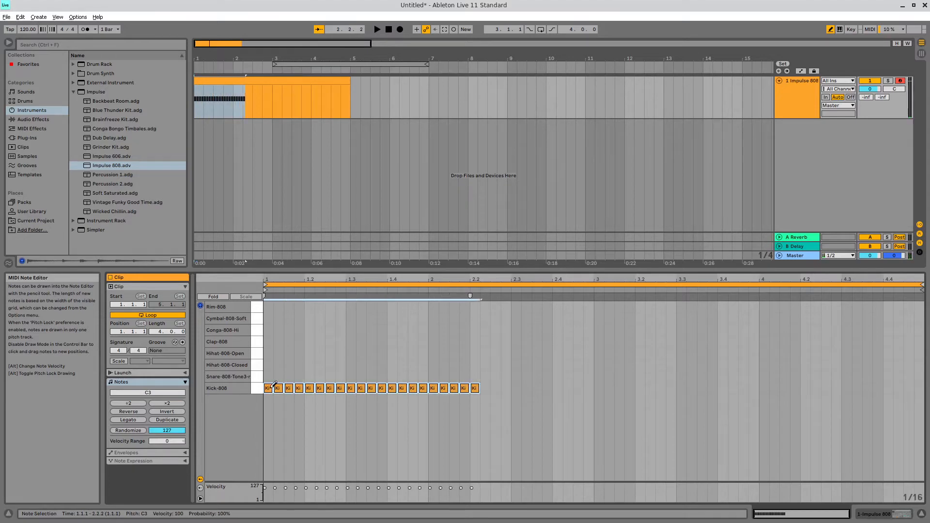
{"action": "left_click_drag", "start_coordinate": [477, 386], "coordinate": [282, 385]}
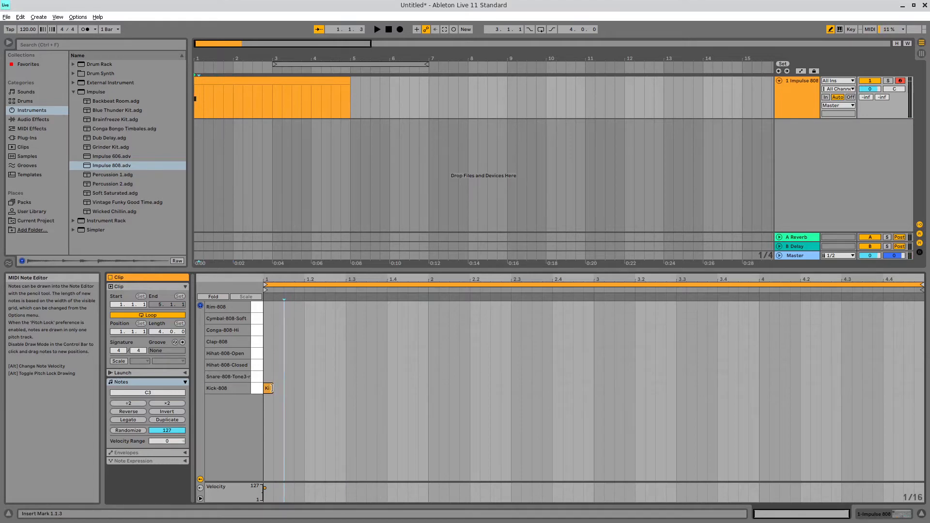
- Fill the Kick-808 row with quarter-note kicks on every beat of the four bars and play the pattern back
{"action": "left_click_drag", "start_coordinate": [271, 388], "coordinate": [398, 387]}
{"action": "left_click", "coordinate": [310, 388]}
{"action": "left_click", "coordinate": [350, 388]}
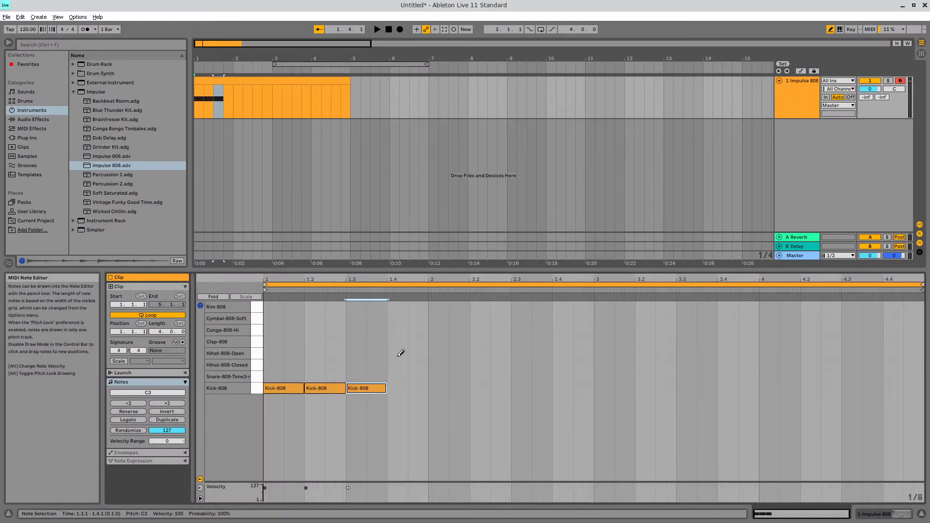
{"action": "mouse_move", "coordinate": [397, 385]}
{"action": "left_mouse_down"}
{"action": "mouse_move", "coordinate": [581, 396]}
{"action": "mouse_move", "coordinate": [531, 382]}
{"action": "mouse_move", "coordinate": [898, 387]}
{"action": "left_mouse_up"}
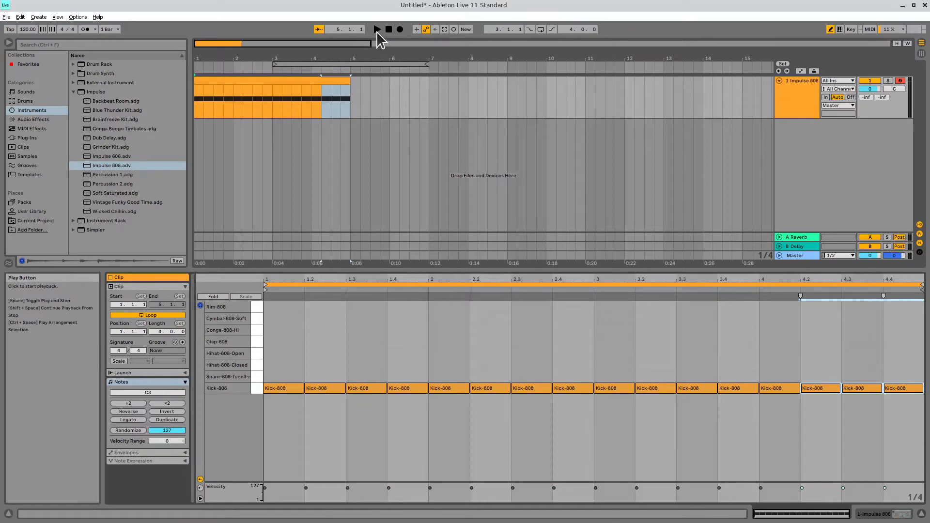
{"action": "left_click", "coordinate": [377, 30]}
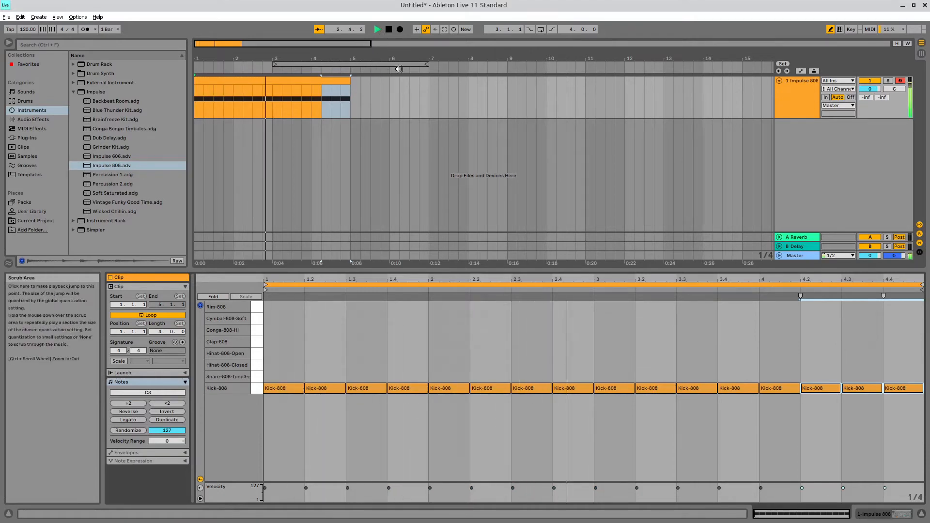
{"action": "left_click", "coordinate": [388, 29]}
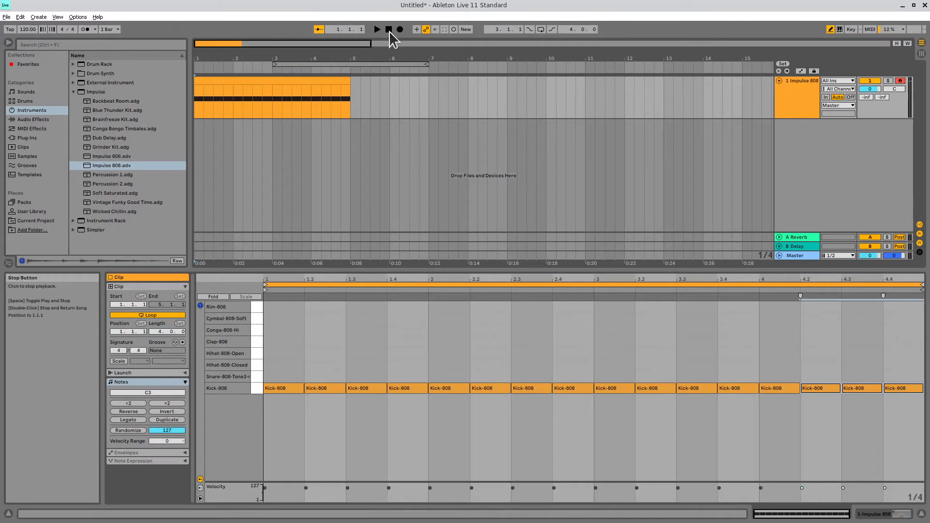
{"action": "key", "text": "ctrl+a"}
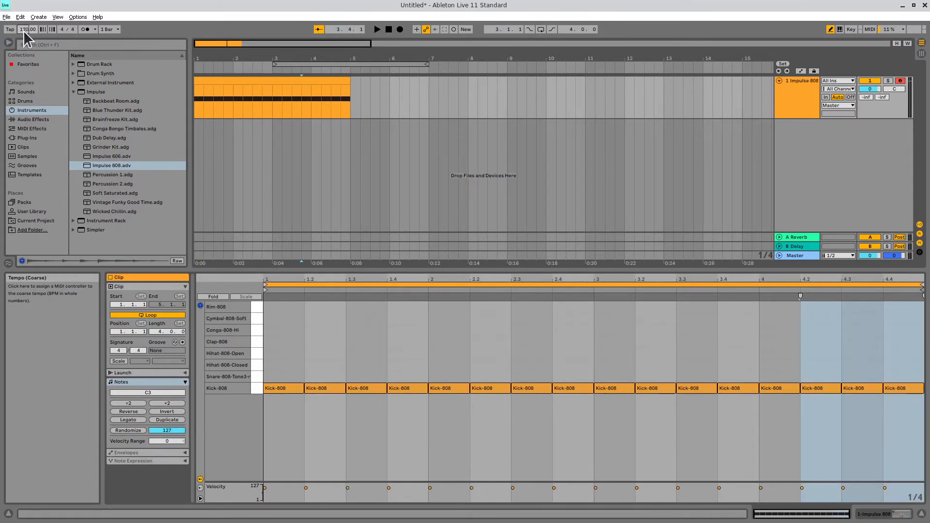
{"action": "scroll", "coordinate": [26, 30], "scroll_direction": "up", "scroll_amount": 2}
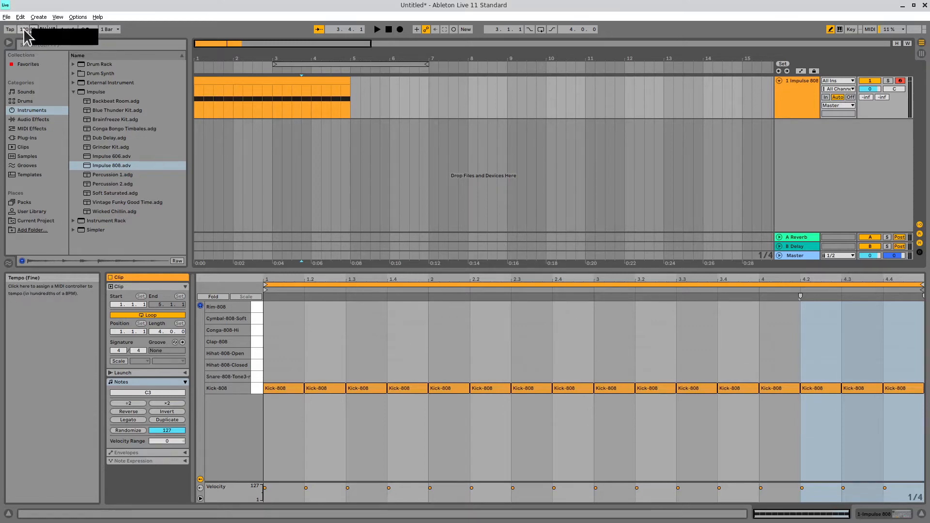
{"action": "key", "text": "ctrl+m"}
{"action": "left_click", "coordinate": [28, 30]}
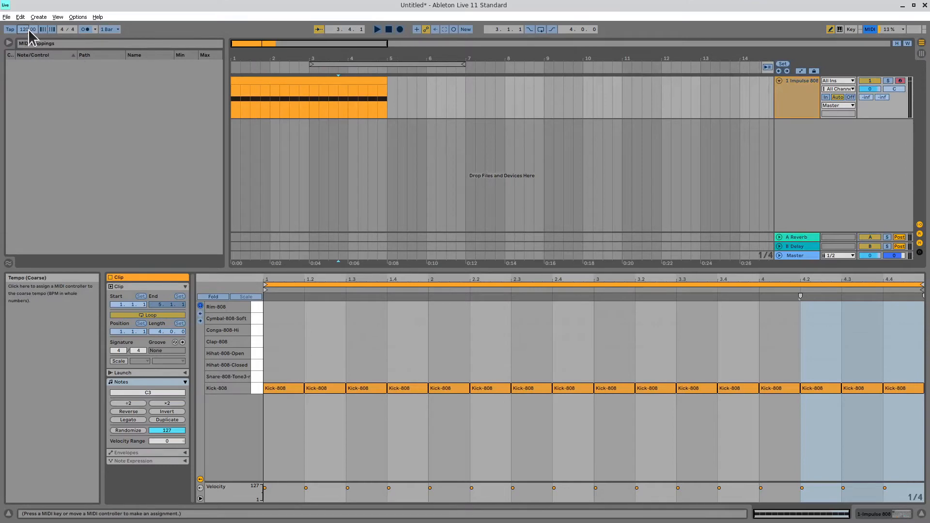
{"action": "key", "text": "ctrl+m"}
{"action": "key", "text": "a"}
{"action": "right_click", "coordinate": [25, 31]}
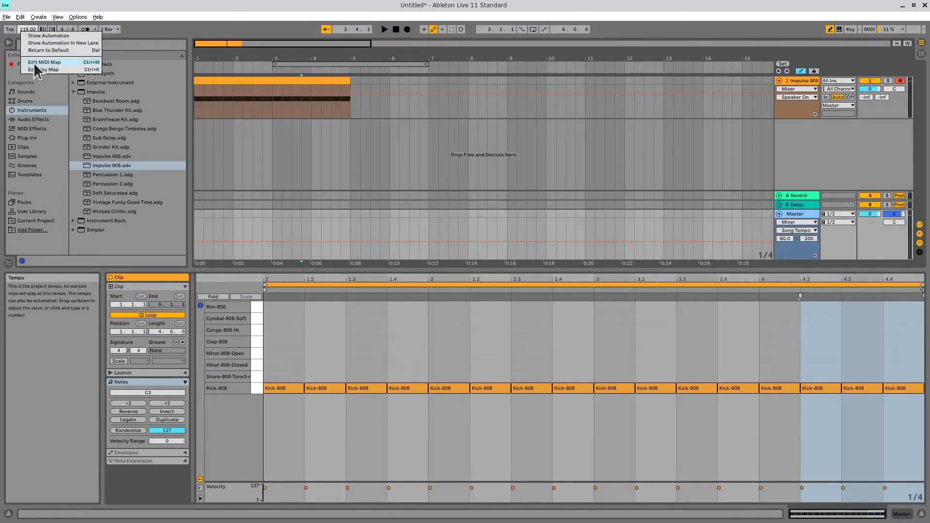
{"action": "left_click", "coordinate": [32, 67]}
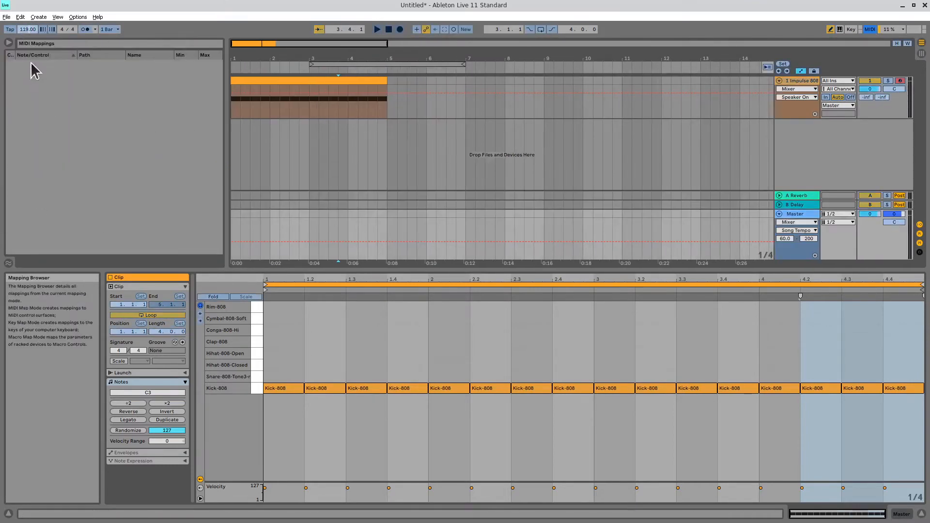
{"action": "left_click", "coordinate": [25, 30]}
{"action": "right_click", "coordinate": [24, 30]}
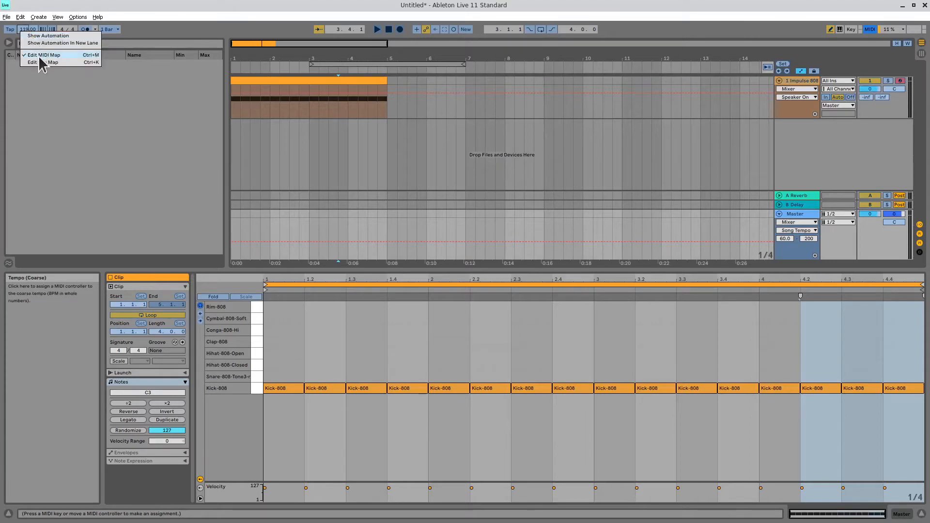
{"action": "left_click", "coordinate": [32, 67]}
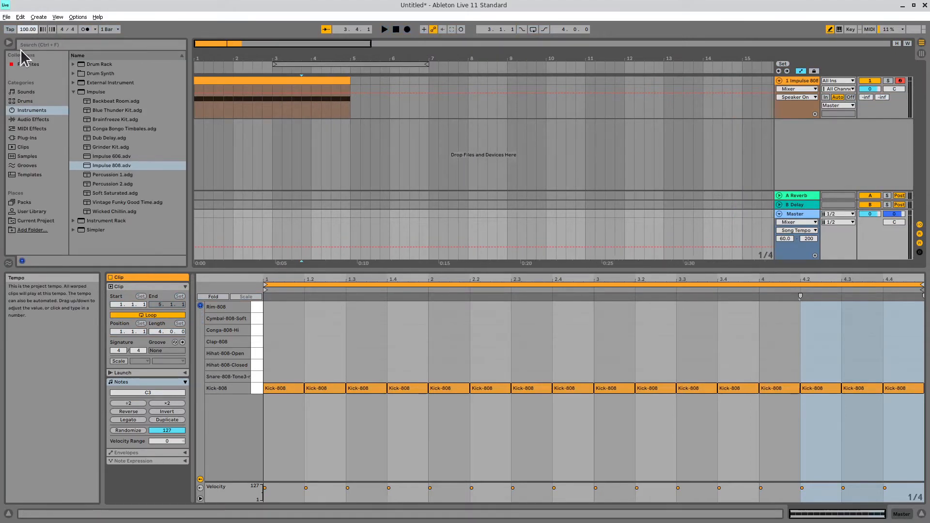
- Set the project tempo to 130 BPM and play the kick pattern from the start
{"action": "left_click_drag", "start_coordinate": [28, 29], "coordinate": [49, 12]}
{"action": "left_click", "coordinate": [396, 31]}
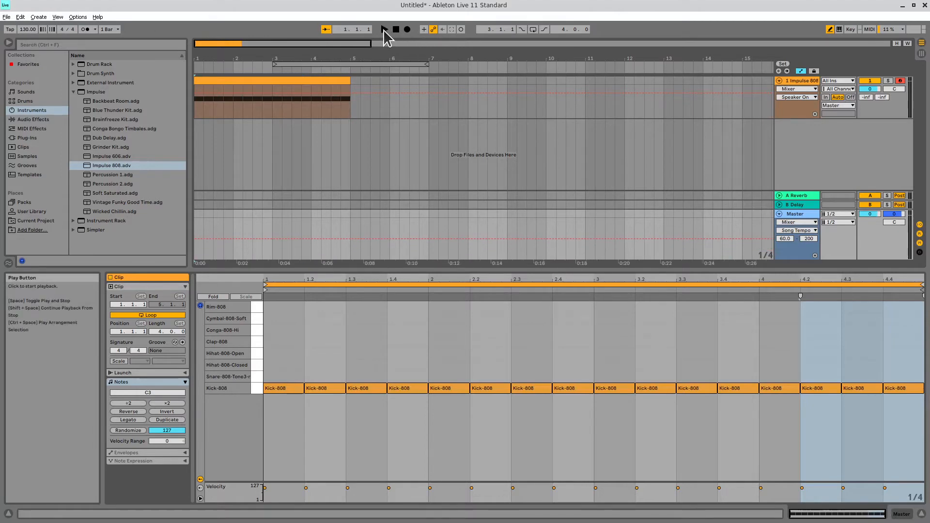
{"action": "left_click", "coordinate": [384, 29]}
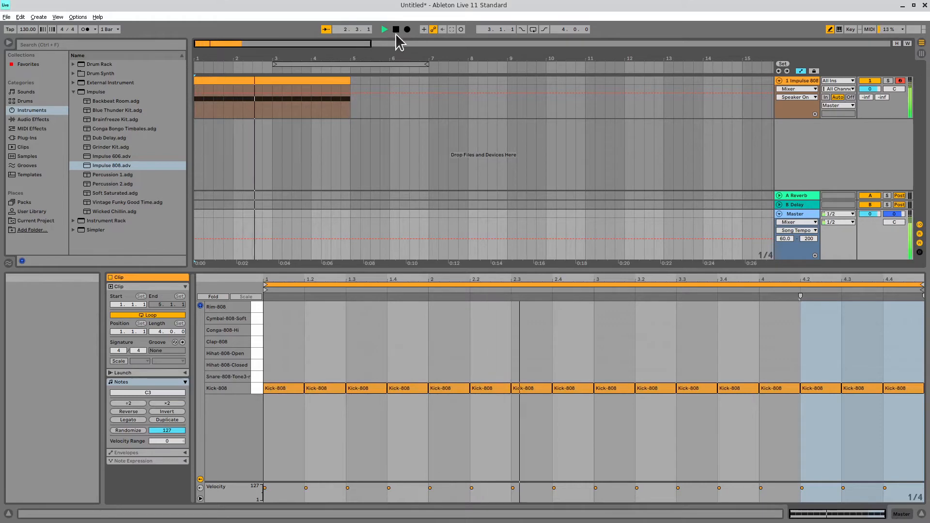
{"action": "left_click", "coordinate": [397, 30]}
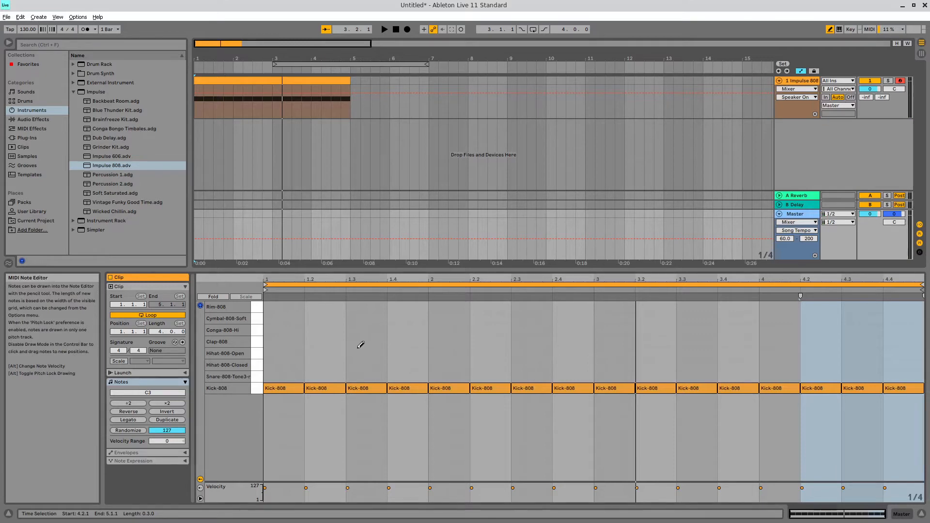
- Replace the last quarter-note kick at 4.4 with an eighth-note kick at 4.4.3, using a 1/8 grid
{"action": "left_click", "coordinate": [360, 344]}
{"action": "left_click", "coordinate": [367, 340]}
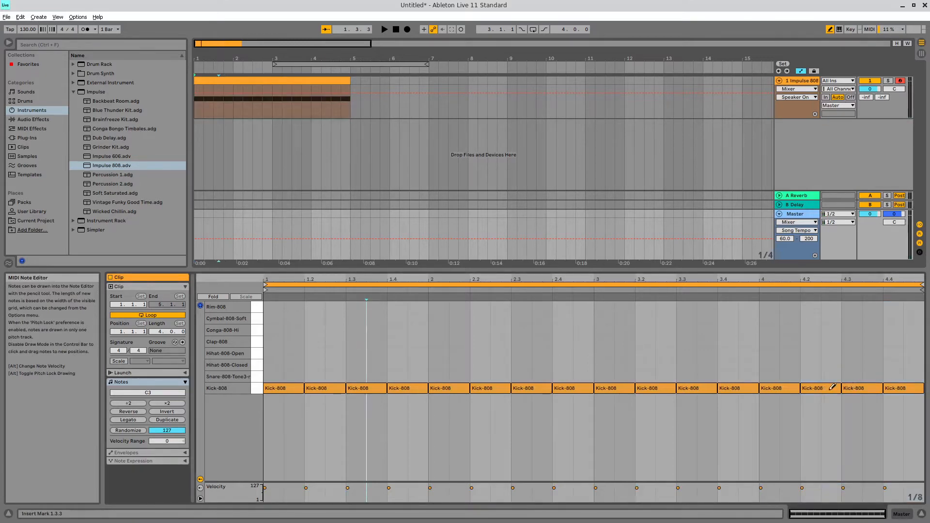
{"action": "left_click_drag", "start_coordinate": [885, 389], "coordinate": [904, 389]}
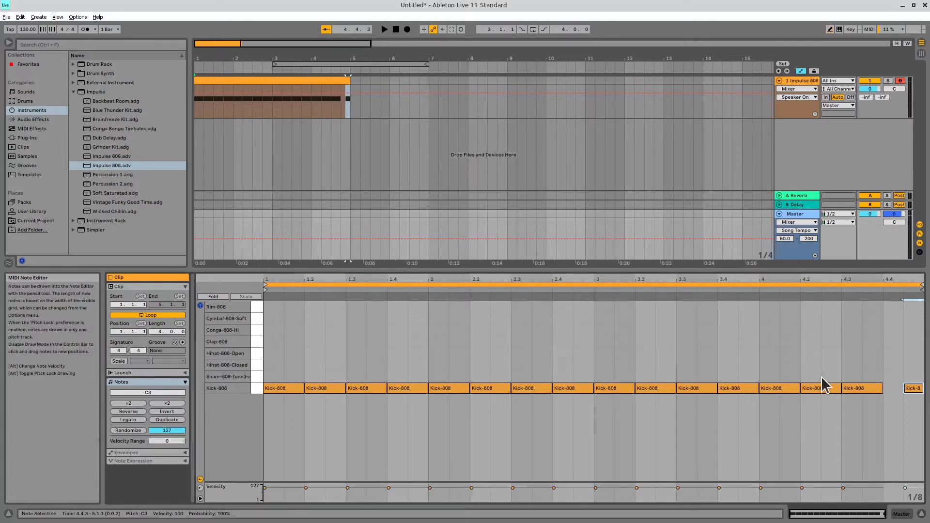
- Try two eighth-note claps at 4.2.1 and 4.2.3, remove them and leave Draw Mode
{"action": "left_click", "coordinate": [814, 342]}
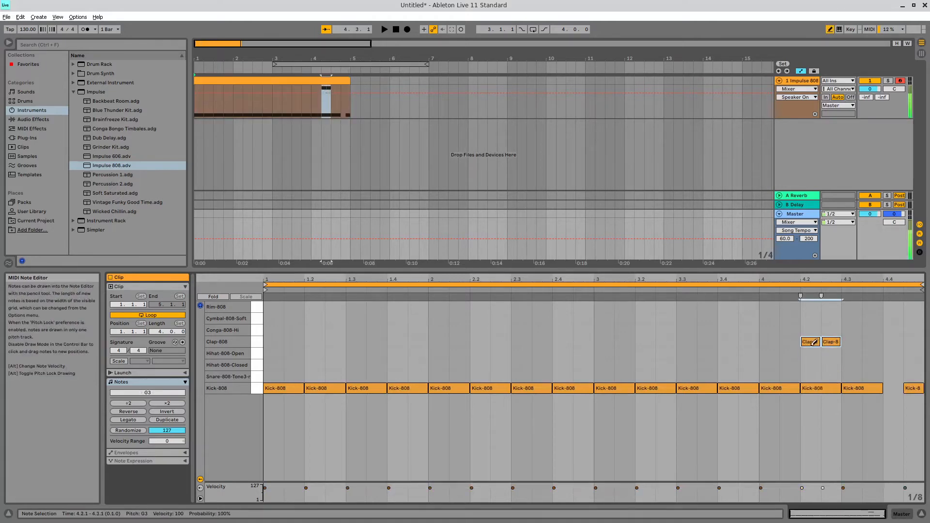
{"action": "key", "text": "Delete"}
{"action": "key", "text": "b"}
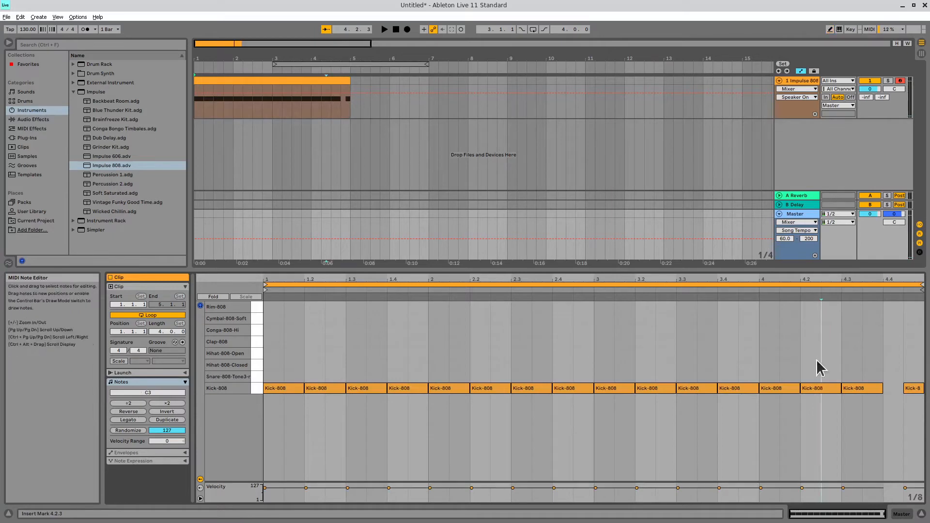
- Move the kicks at 4.2 and 4.3 an eighth note later and shorten the kicks at 2.1 and 3.1 to eighth notes
{"action": "left_click_drag", "start_coordinate": [816, 370], "coordinate": [828, 390]}
{"action": "left_click", "coordinate": [760, 414]}
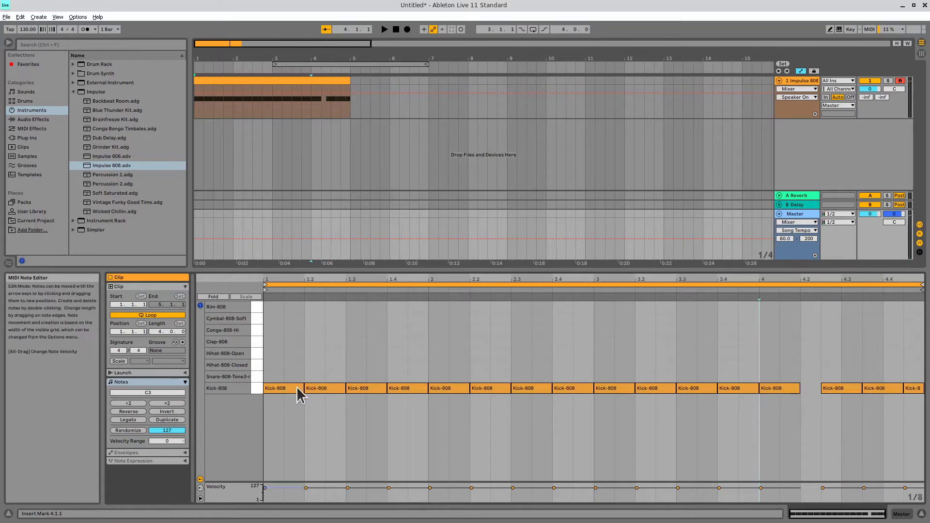
{"action": "left_click_drag", "start_coordinate": [469, 388], "coordinate": [449, 388]}
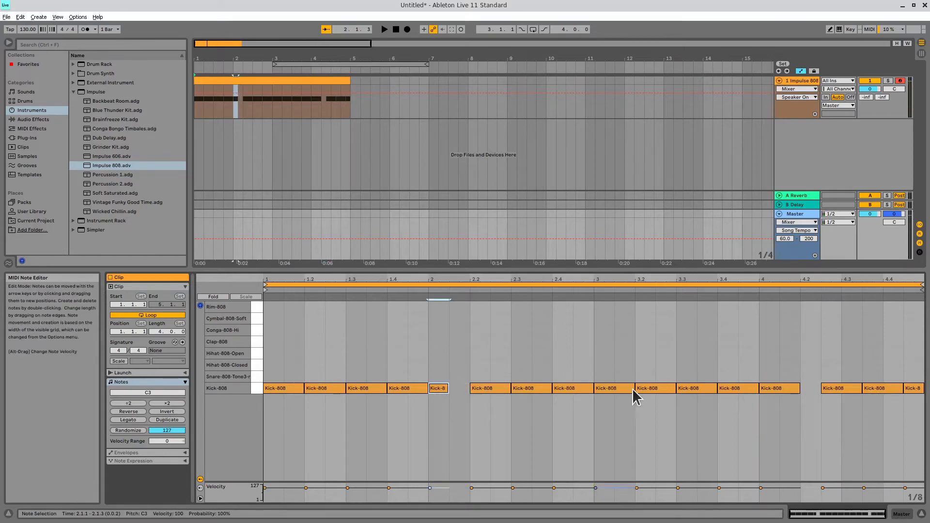
{"action": "left_click_drag", "start_coordinate": [633, 389], "coordinate": [591, 393]}
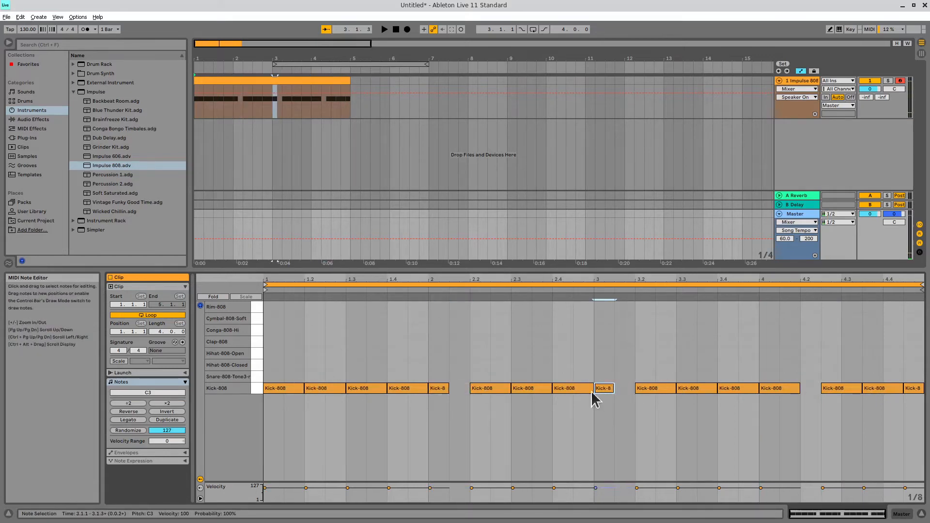
- Restore the kick at 2.1 to a quarter note and split the first kicks of bars 1 and 3 into two eighth notes each
{"action": "left_click", "coordinate": [446, 389]}
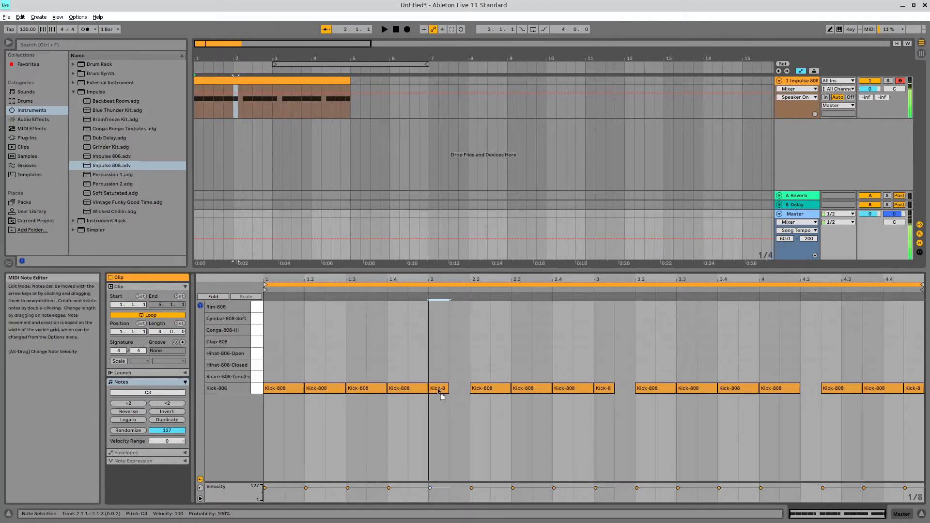
{"action": "mouse_move", "coordinate": [304, 388]}
{"action": "left_mouse_down"}
{"action": "mouse_move", "coordinate": [285, 391]}
{"action": "mouse_move", "coordinate": [295, 389]}
{"action": "left_mouse_up"}
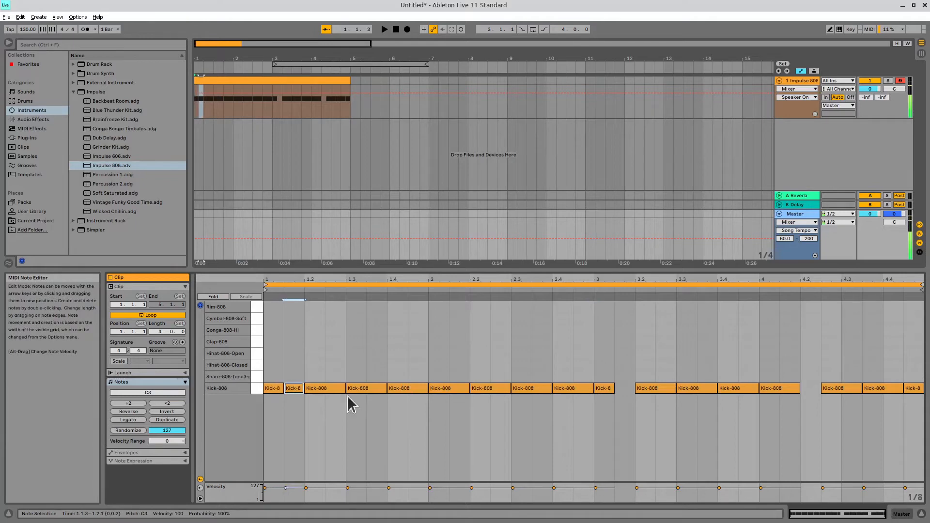
{"action": "left_click", "coordinate": [604, 389]}
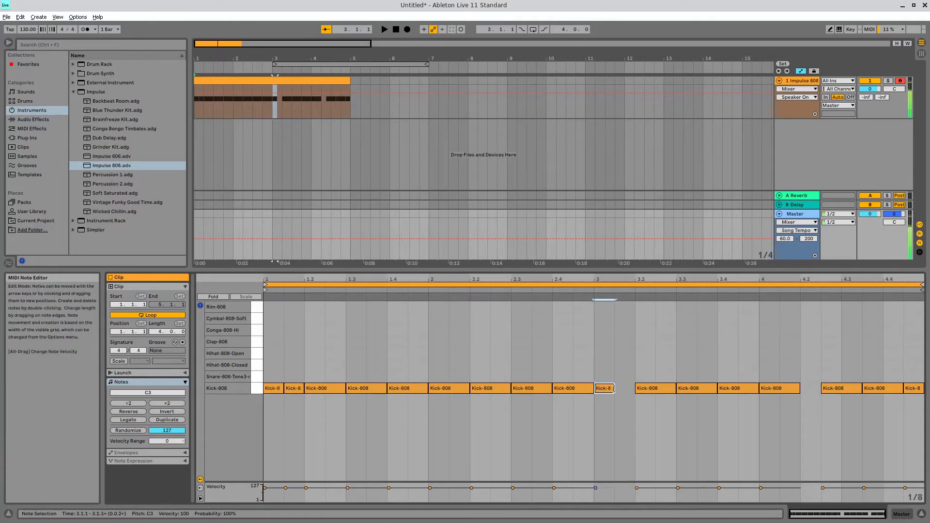
{"action": "left_click_drag", "start_coordinate": [614, 390], "coordinate": [731, 413]}
{"action": "left_click_drag", "start_coordinate": [608, 391], "coordinate": [604, 353], "text": "ctrl"}
{"action": "key", "text": "ctrl+z"}
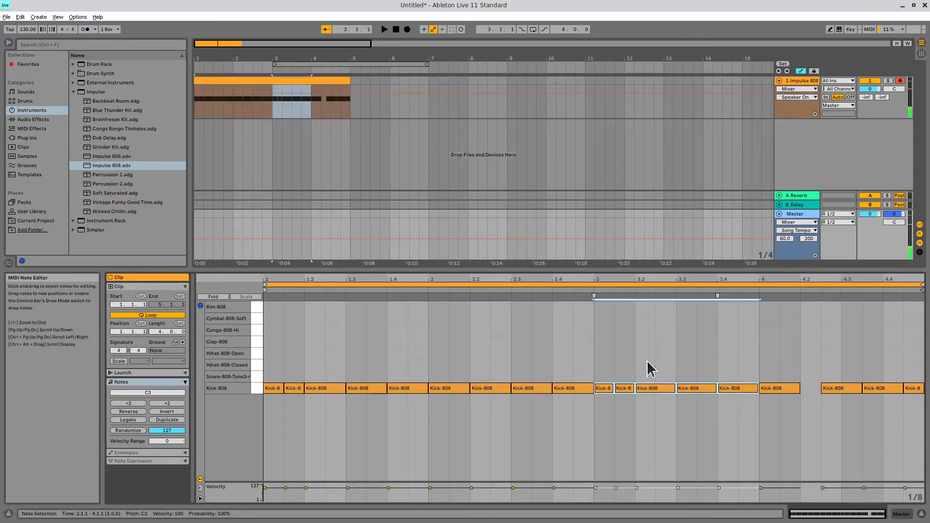
- Play the kick pattern from the start of the clip and stop playback
{"action": "left_click", "coordinate": [460, 431]}
{"action": "key", "text": "space"}
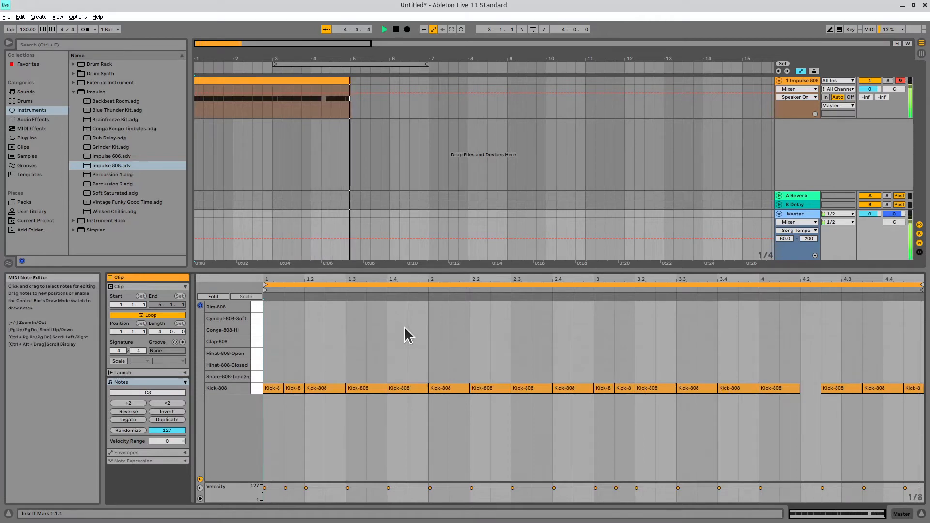
{"action": "key", "text": "space"}
{"action": "left_click", "coordinate": [408, 331]}
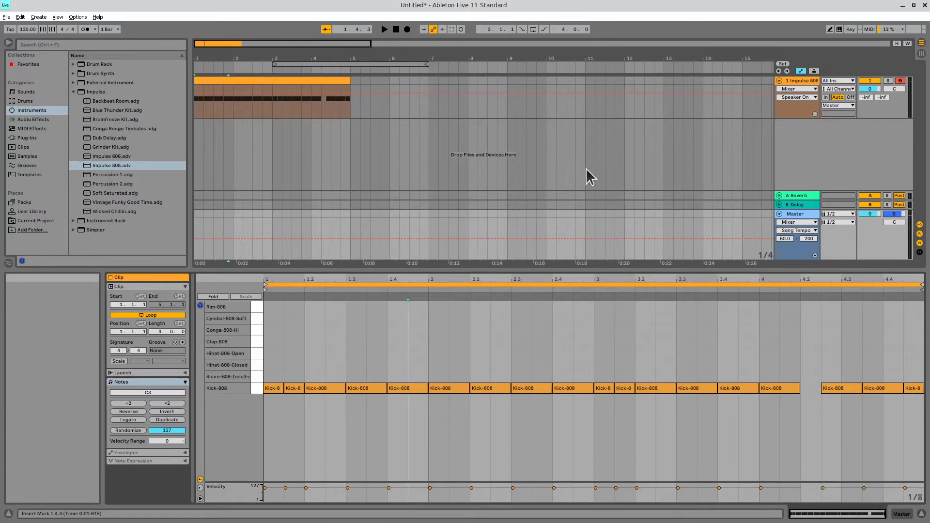
- Add quarter-note Snare-808 hits on beats 1.2 and 1.4 above the kick pattern
{"action": "left_click", "coordinate": [325, 368]}
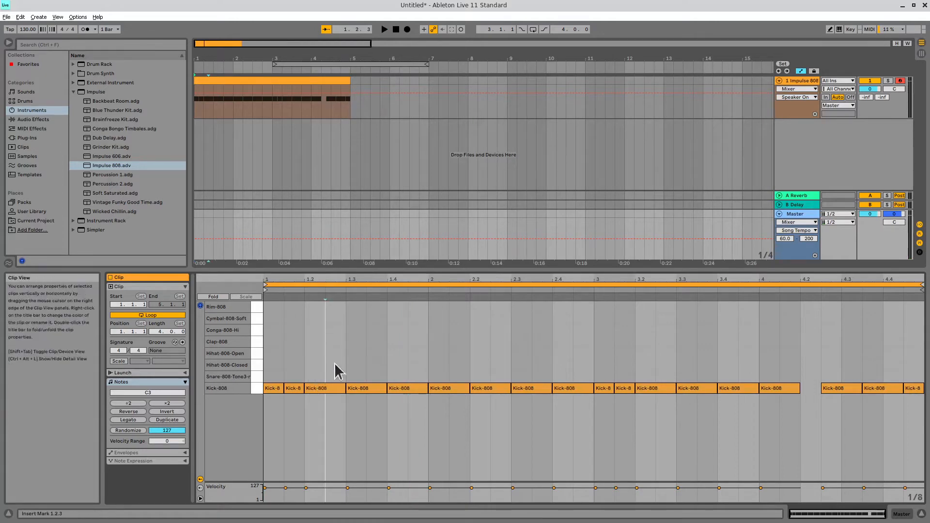
{"action": "left_click", "coordinate": [306, 321]}
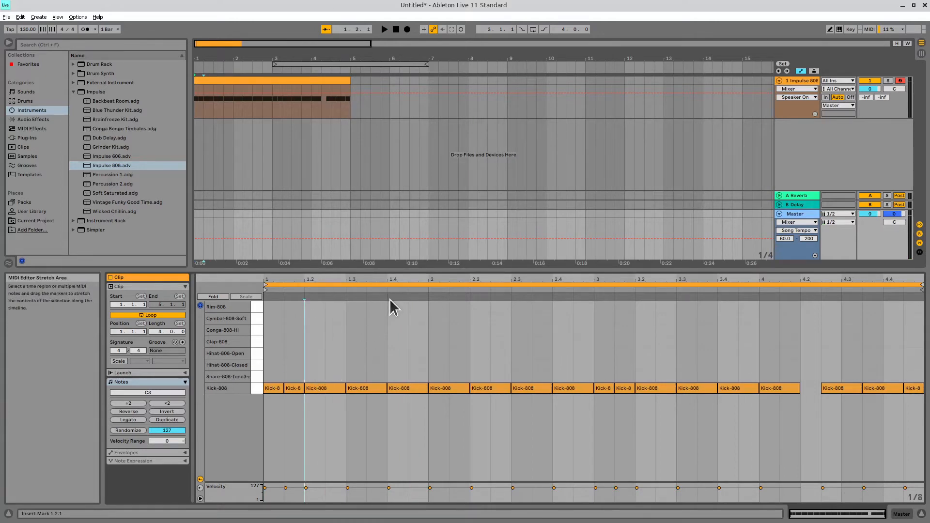
{"action": "left_click", "coordinate": [387, 312]}
{"action": "left_click", "coordinate": [316, 374]}
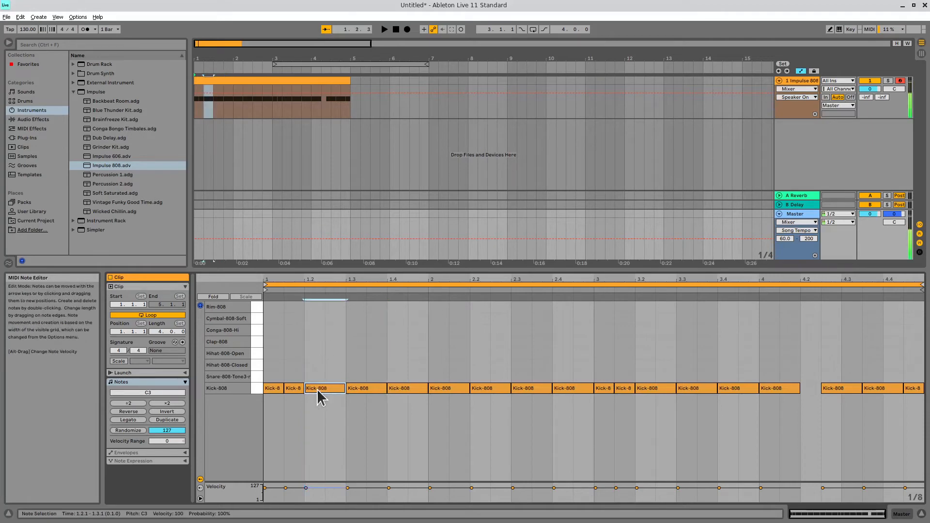
{"action": "double_click", "coordinate": [318, 376]}
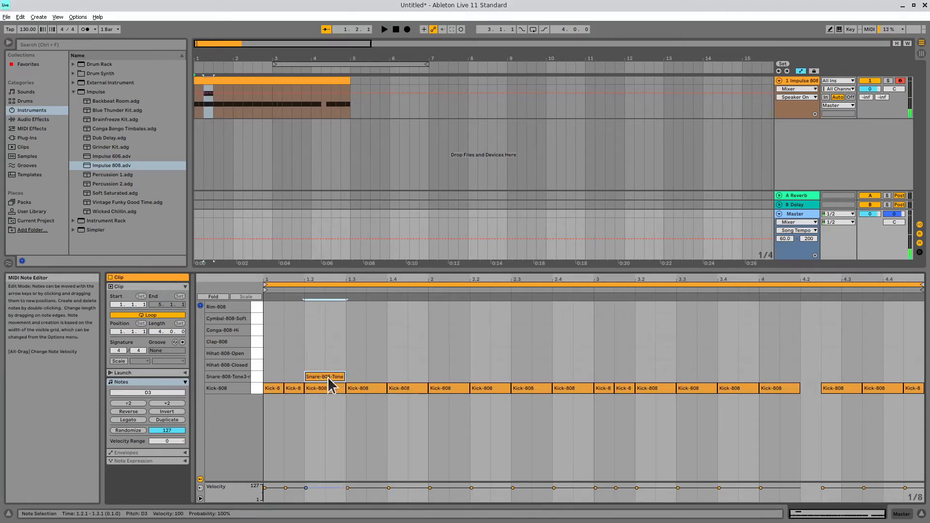
{"action": "double_click", "coordinate": [407, 376]}
- Copy the two snares into bar 2 and all four into bars 3 and 4, and play the beat
{"action": "left_click_drag", "start_coordinate": [315, 353], "coordinate": [407, 376]}
{"action": "left_click_drag", "start_coordinate": [325, 375], "coordinate": [490, 376]}
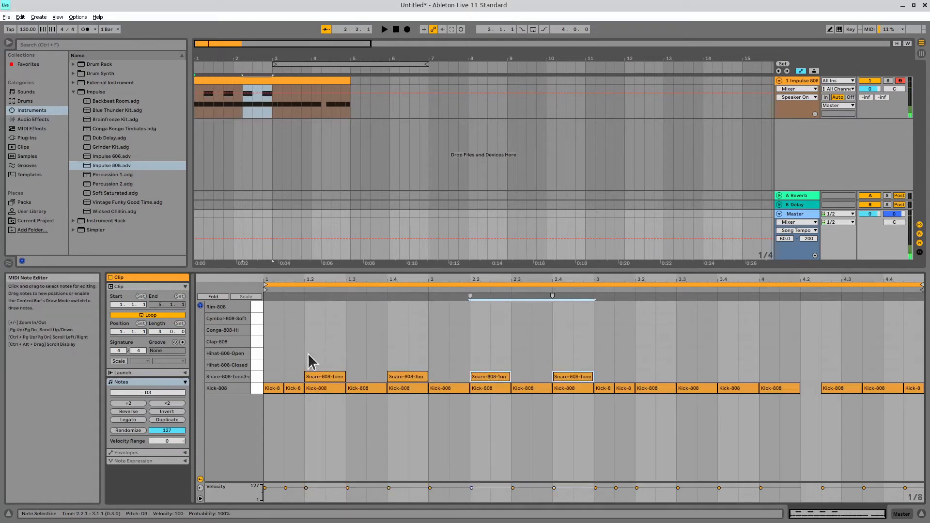
{"action": "left_click_drag", "start_coordinate": [310, 360], "coordinate": [541, 377]}
{"action": "left_click_drag", "start_coordinate": [339, 376], "coordinate": [663, 376]}
{"action": "key", "text": "space"}
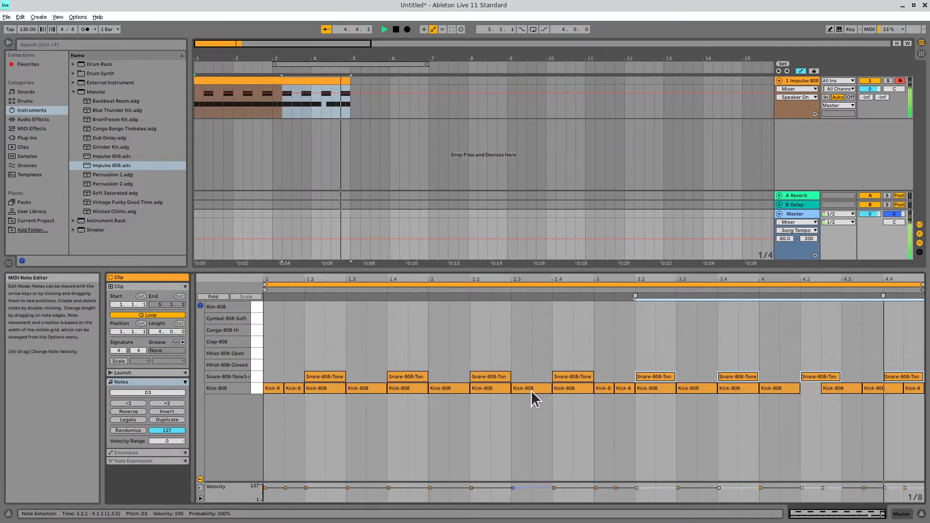
{"action": "key", "text": "space"}
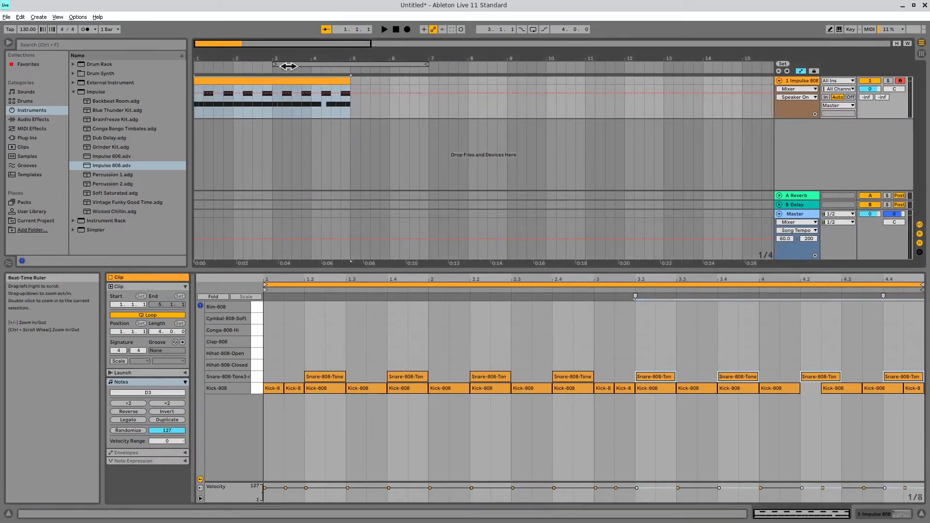
- Set the arrangement loop to span four bars from 1.1.1, enable looping and start playback
{"action": "left_click", "coordinate": [274, 64]}
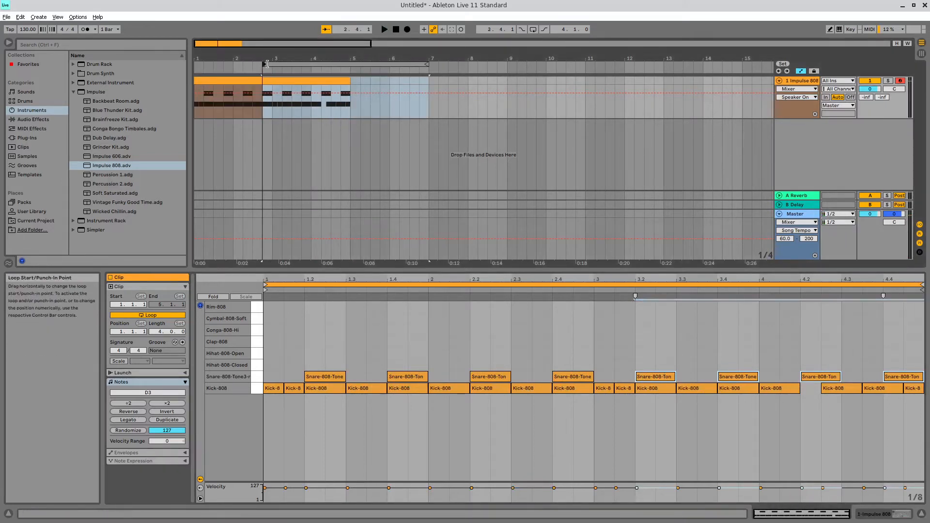
{"action": "left_click_drag", "start_coordinate": [275, 65], "coordinate": [196, 65]}
{"action": "left_click_drag", "start_coordinate": [428, 64], "coordinate": [354, 64]}
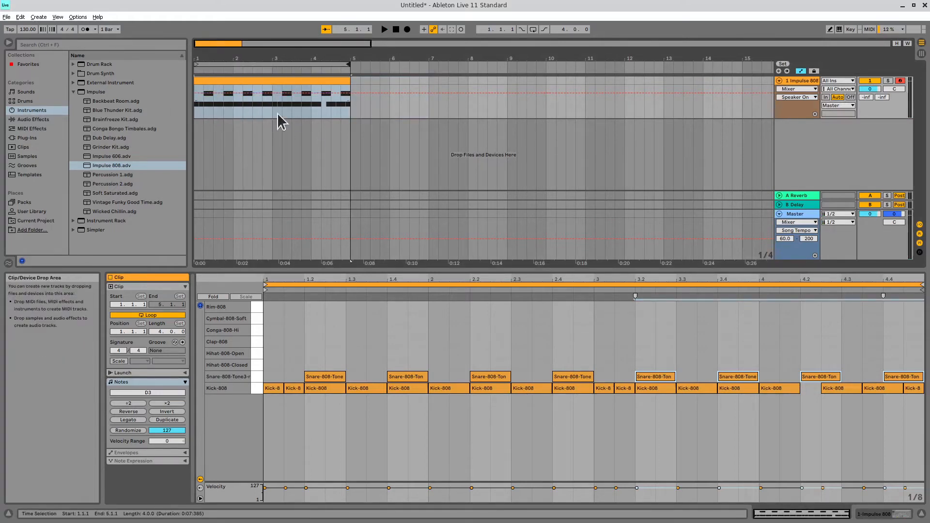
{"action": "left_click", "coordinate": [532, 30]}
{"action": "key", "text": "space"}
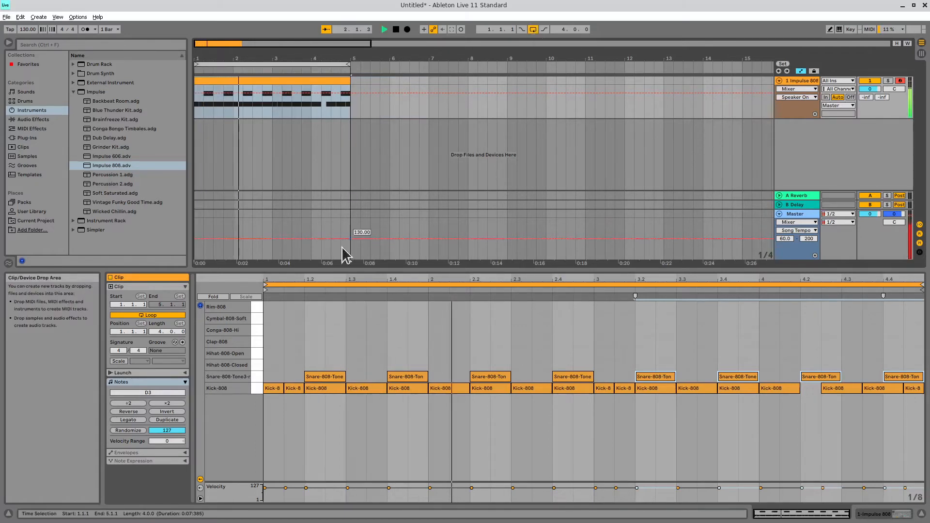
- Draw four eighth-note claps from 4.3.1 to the end of bar 4 during playback
{"action": "left_click", "coordinate": [257, 356]}
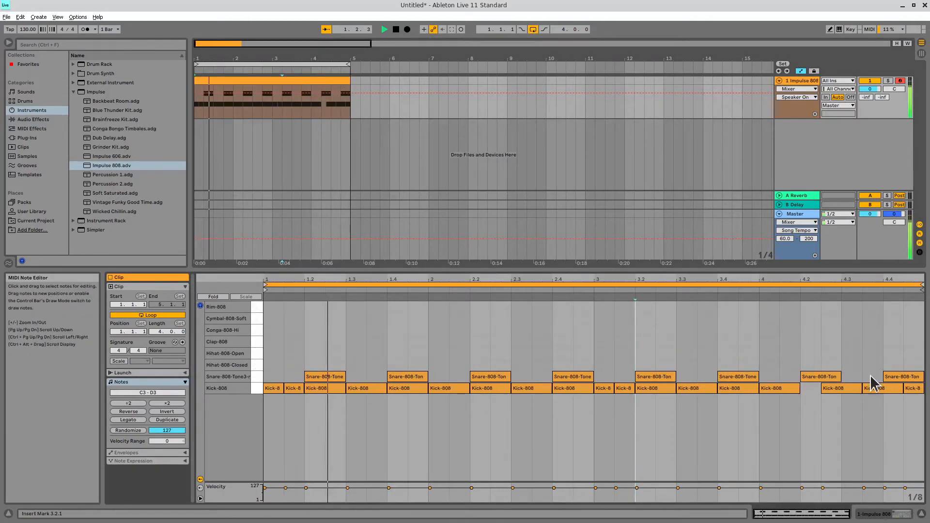
{"action": "left_click", "coordinate": [862, 337]}
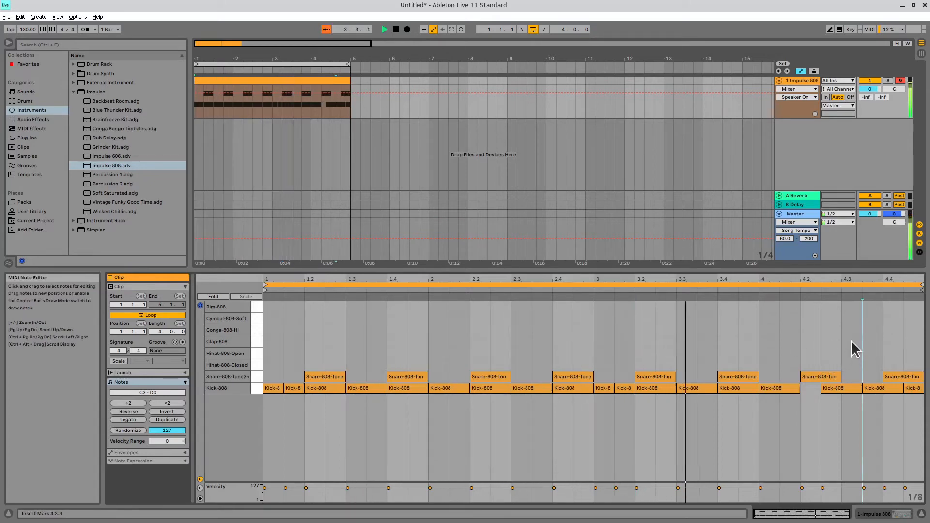
{"action": "key", "text": "b"}
{"action": "mouse_move", "coordinate": [851, 341]}
{"action": "left_mouse_down"}
{"action": "mouse_move", "coordinate": [896, 341]}
{"action": "mouse_move", "coordinate": [879, 348]}
{"action": "left_mouse_up"}
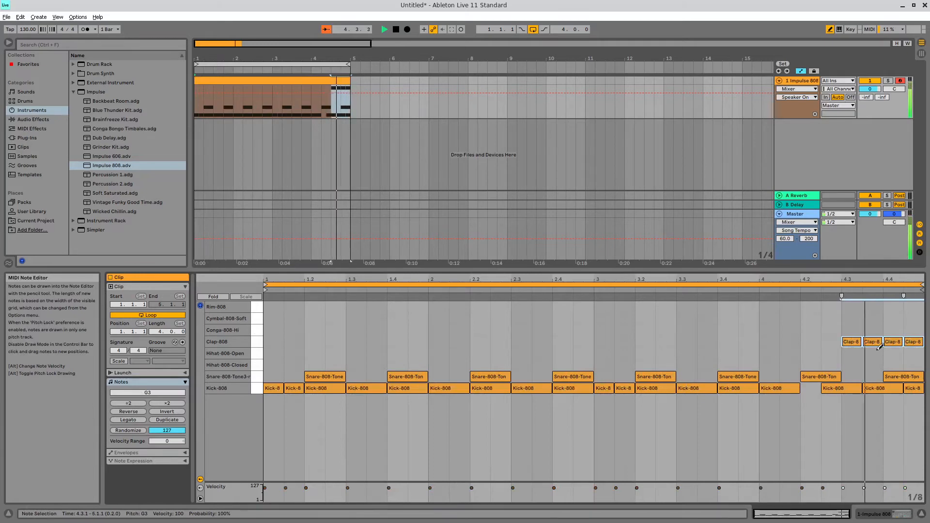
- Enlarge the velocity lane, lower the velocity of the four claps to about 60 and make the lane slightly smaller
{"action": "left_click", "coordinate": [656, 484]}
{"action": "left_click_drag", "start_coordinate": [657, 482], "coordinate": [669, 413]}
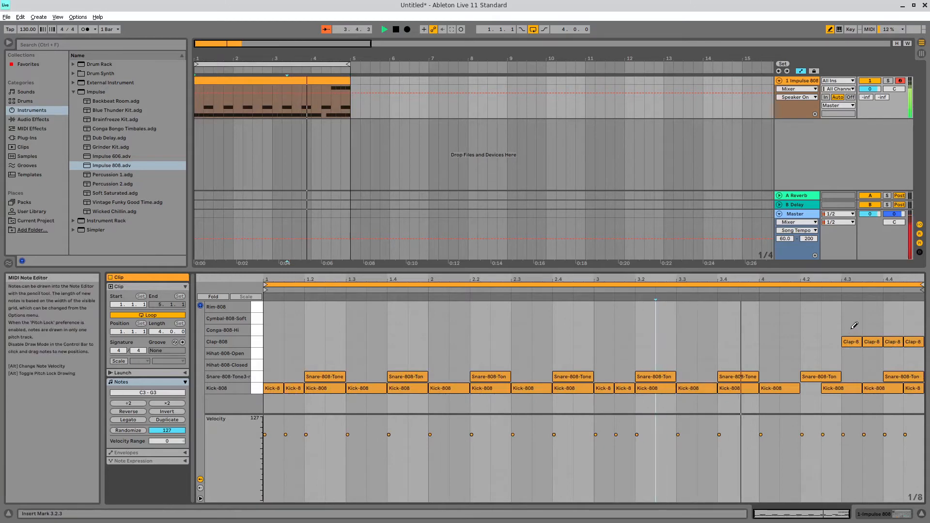
{"action": "key", "text": "b"}
{"action": "left_click_drag", "start_coordinate": [848, 337], "coordinate": [909, 305]}
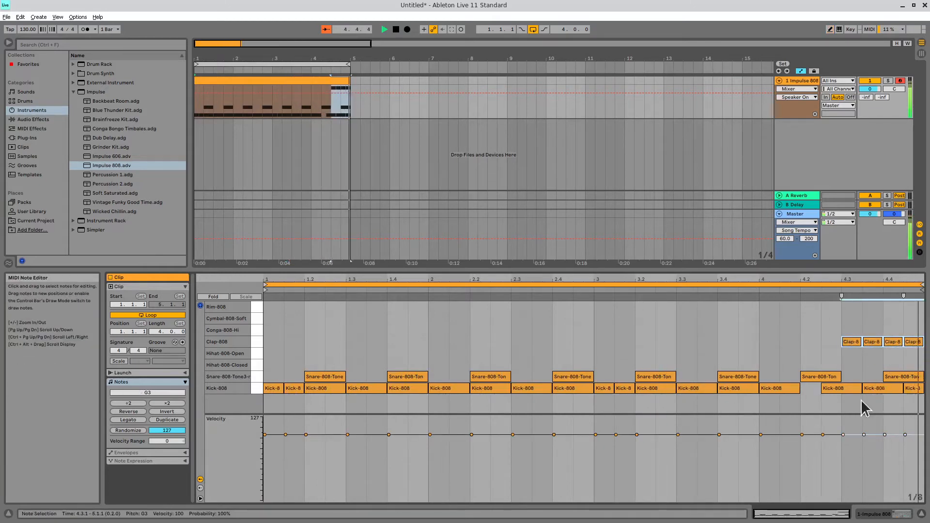
{"action": "left_click_drag", "start_coordinate": [843, 434], "coordinate": [843, 462]}
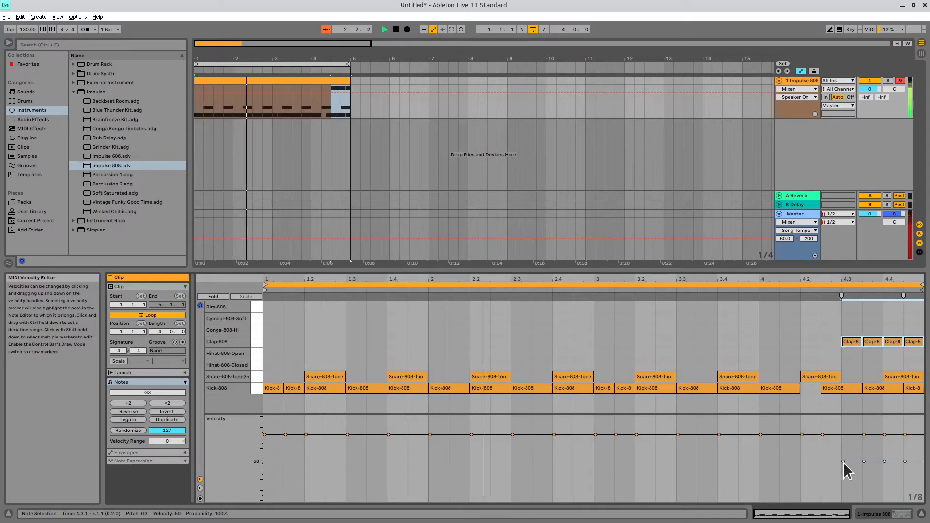
{"action": "left_click", "coordinate": [708, 411]}
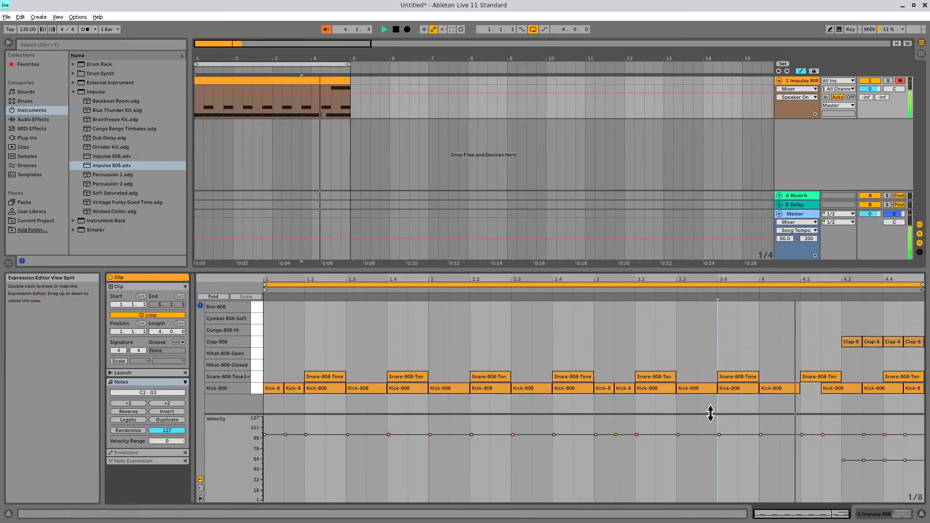
{"action": "left_click_drag", "start_coordinate": [710, 413], "coordinate": [704, 437]}
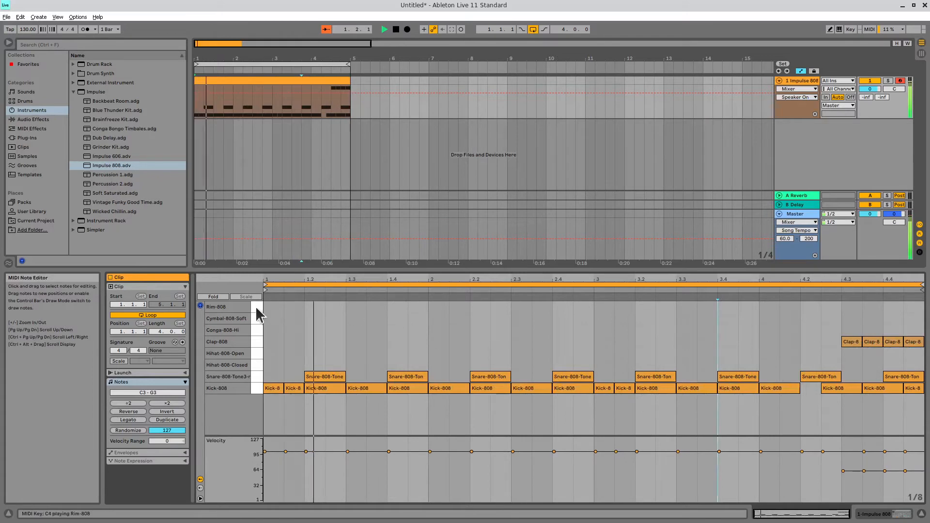
- Audition the high conga, open hi-hat, soft cymbal, rim and closed hi-hat sounds of the kit
{"action": "left_click", "coordinate": [257, 329]}
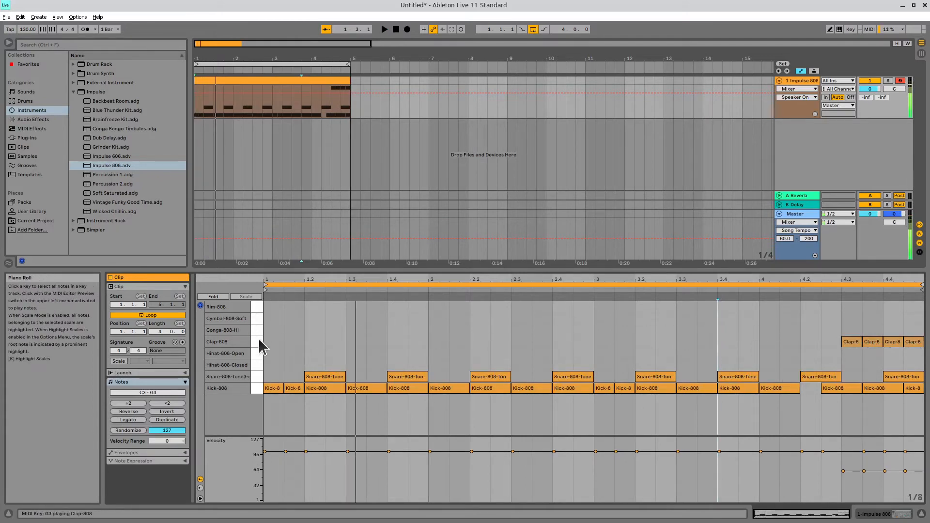
{"action": "left_click", "coordinate": [257, 351]}
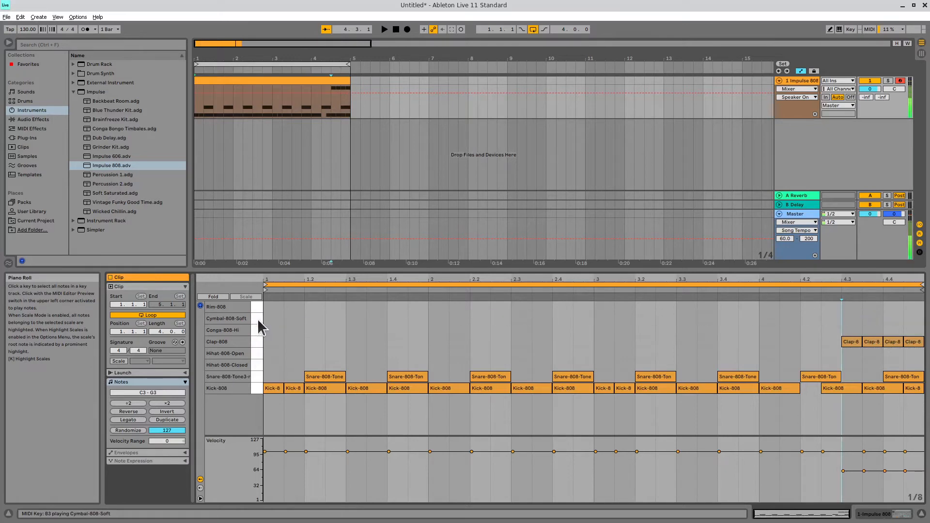
{"action": "left_click", "coordinate": [257, 318]}
{"action": "left_click", "coordinate": [258, 306]}
{"action": "left_click", "coordinate": [256, 364]}
{"action": "left_click", "coordinate": [256, 364]}
{"action": "left_click", "coordinate": [256, 365]}
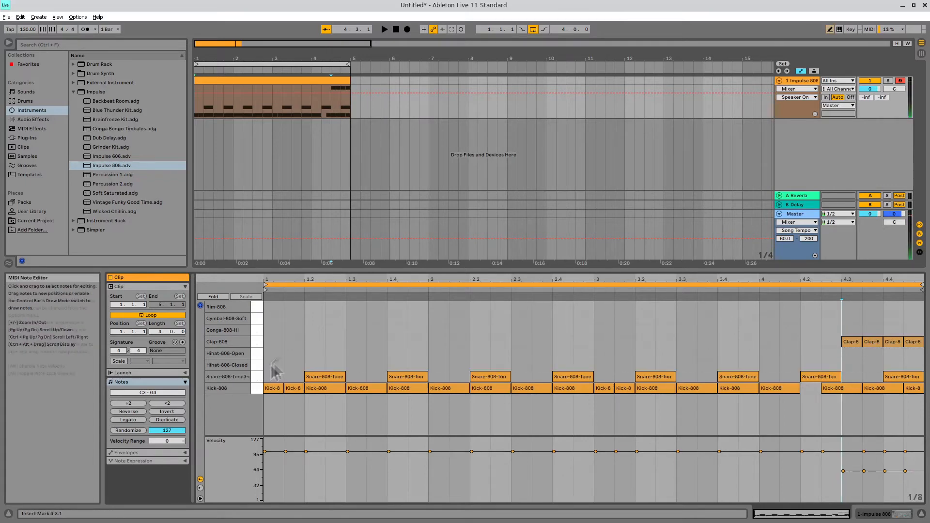
- Draw eighth-note Hihat-808-Closed hits across bar 1, undoing the first attempt, and leave Draw Mode
{"action": "key", "text": "b"}
{"action": "left_click_drag", "start_coordinate": [274, 365], "coordinate": [418, 369]}
{"action": "key", "text": "ctrl+z"}
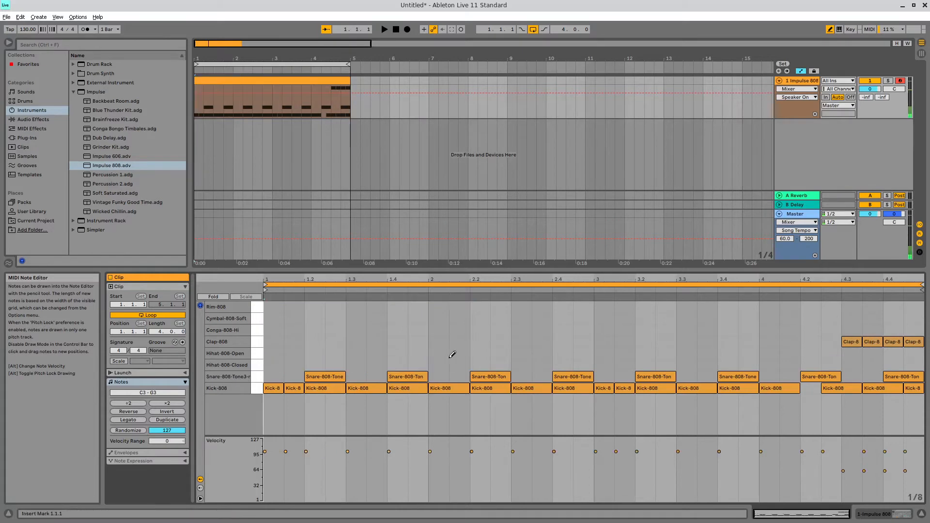
{"action": "left_click_drag", "start_coordinate": [273, 366], "coordinate": [417, 365]}
{"action": "key", "text": "b"}
- Copy the closed hi-hats of bar 1 into bar 2, and both bars into bars 3 and 4
{"action": "left_click_drag", "start_coordinate": [448, 350], "coordinate": [276, 365]}
{"action": "mouse_move", "coordinate": [277, 366]}
{"action": "left_mouse_down"}
{"action": "mouse_move", "coordinate": [386, 357]}
{"action": "mouse_move", "coordinate": [441, 365]}
{"action": "left_mouse_up"}
{"action": "mouse_move", "coordinate": [603, 351]}
{"action": "left_mouse_down"}
{"action": "mouse_move", "coordinate": [275, 366]}
{"action": "mouse_move", "coordinate": [575, 354]}
{"action": "mouse_move", "coordinate": [603, 366]}
{"action": "left_mouse_up"}
- Lower the velocity of all closed hi-hats in the clip to 46 while the beat plays, and stop playback
{"action": "left_click_drag", "start_coordinate": [274, 353], "coordinate": [909, 371]}
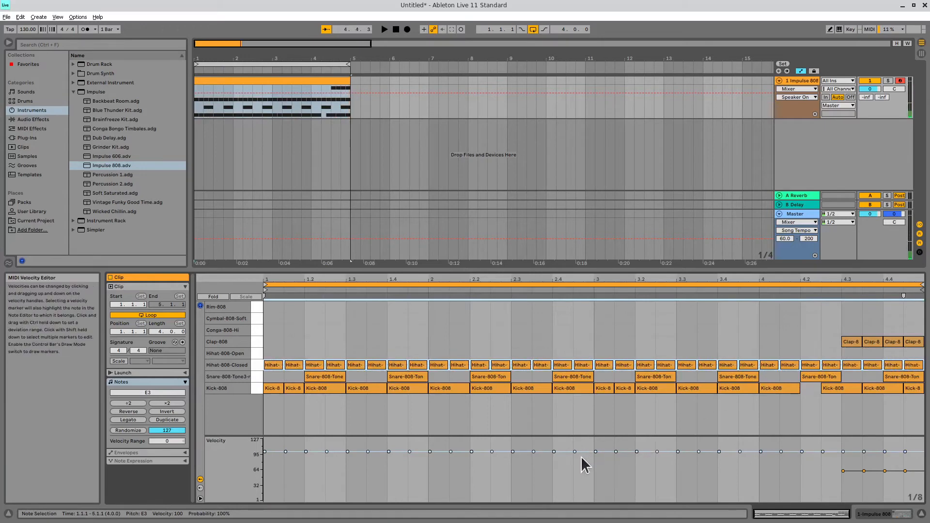
{"action": "key", "text": "space"}
{"action": "left_click_drag", "start_coordinate": [554, 452], "coordinate": [554, 481]}
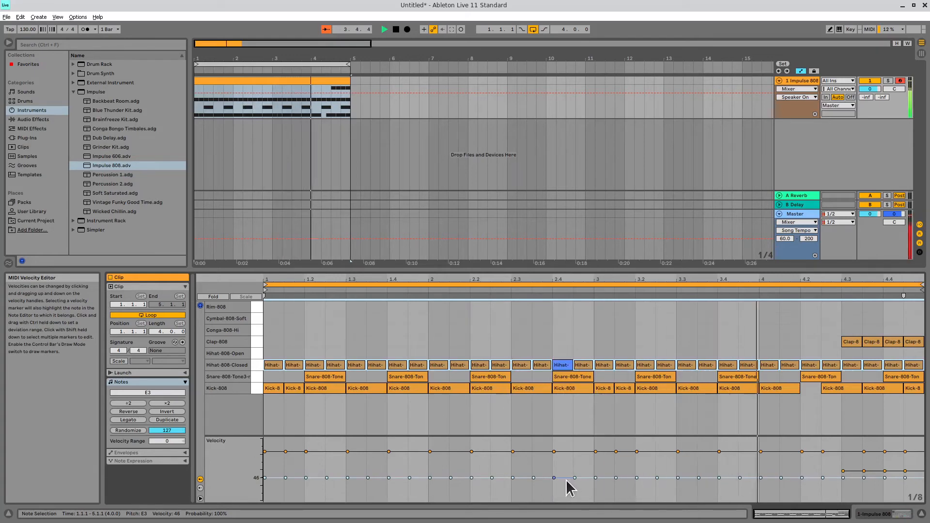
{"action": "key", "text": "space"}
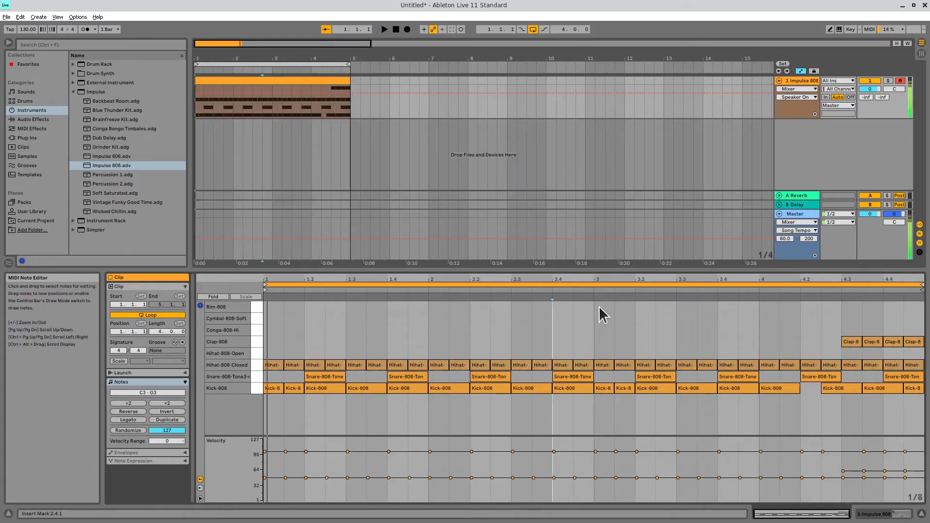
- Using a 1/16 grid, split the closed hi-hats at 2.3.3, 4.2.1 and 1.3.3 into sixteenth-note pairs and play the beat
{"action": "left_click", "coordinate": [546, 365]}
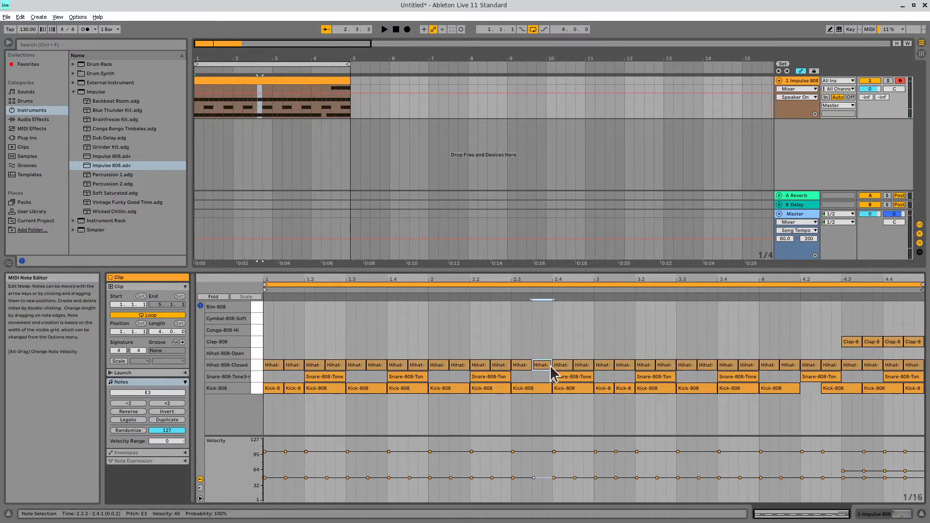
{"action": "left_click_drag", "start_coordinate": [551, 366], "coordinate": [541, 367]}
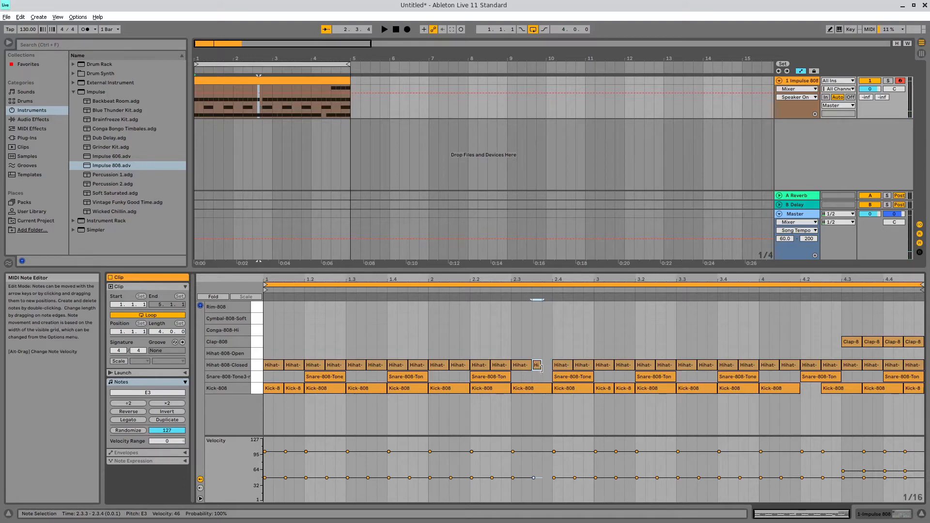
{"action": "left_click", "coordinate": [775, 367]}
{"action": "left_click", "coordinate": [818, 365]}
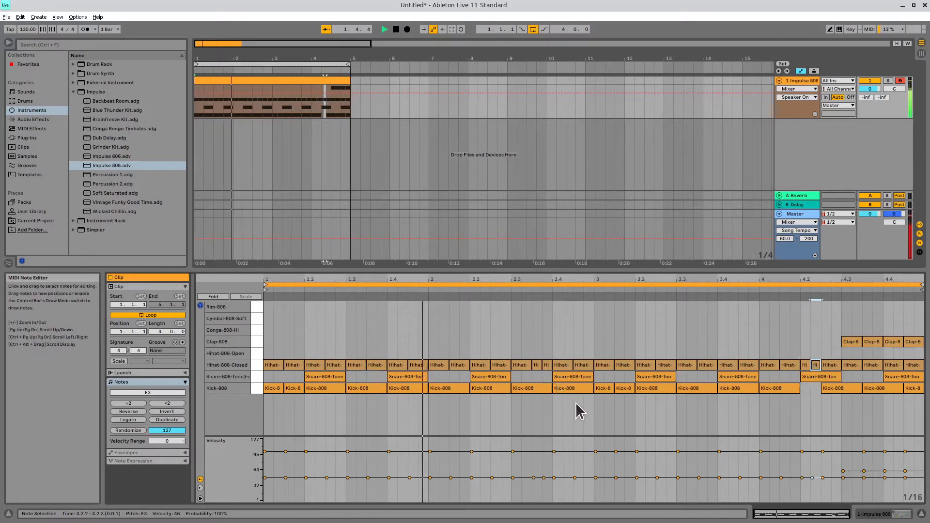
{"action": "key", "text": "space"}
{"action": "left_click_drag", "start_coordinate": [386, 367], "coordinate": [380, 373]}
{"action": "key", "text": "space"}
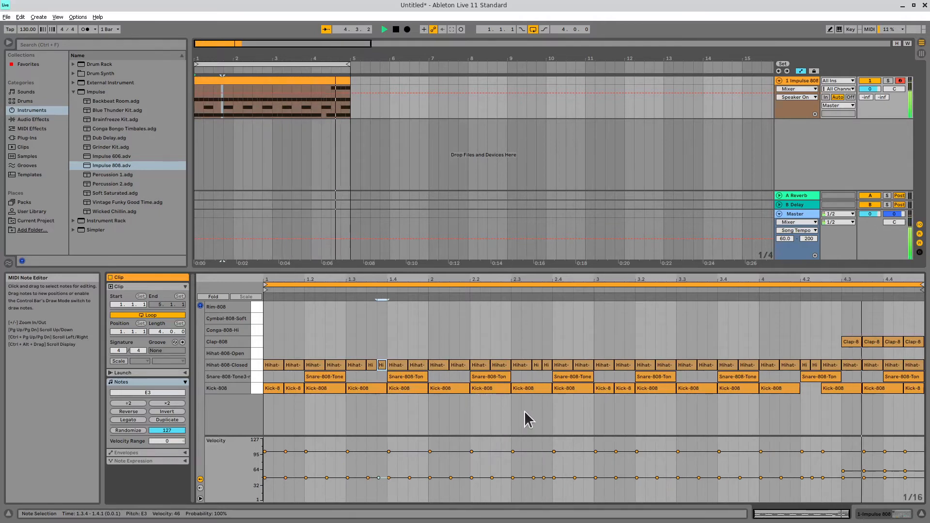
- Split the closed hi-hats in the last two beats of bar 4 into sixteenth-note pairs and play the beat
{"action": "left_click", "coordinate": [874, 366]}
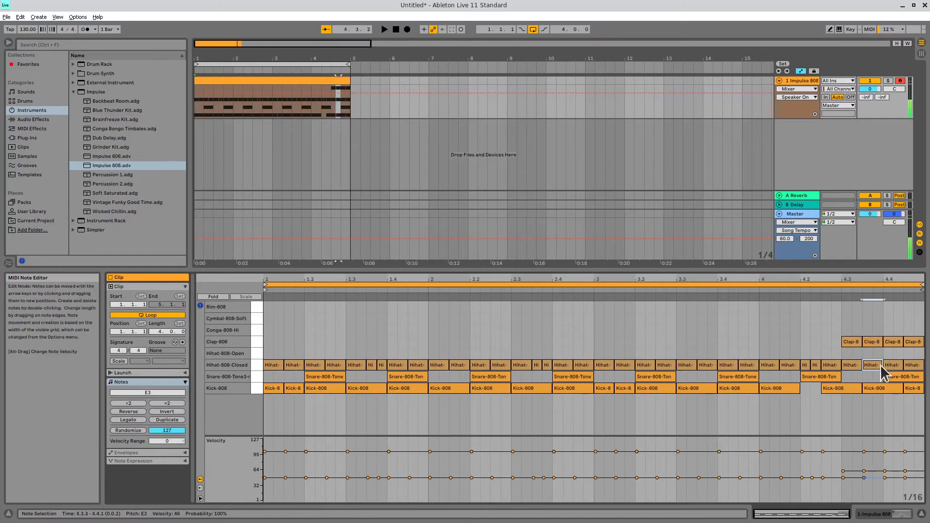
{"action": "left_click_drag", "start_coordinate": [858, 366], "coordinate": [909, 365]}
{"action": "left_click_drag", "start_coordinate": [846, 367], "coordinate": [857, 367]}
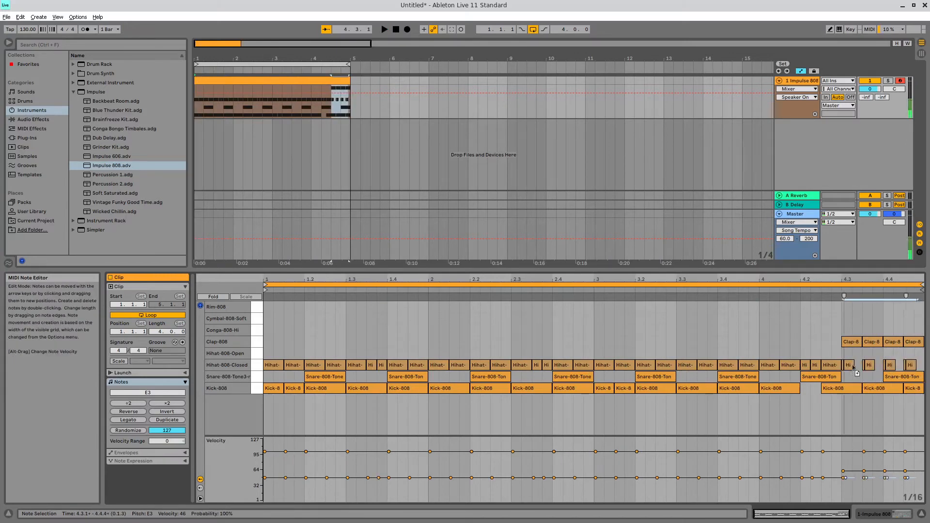
{"action": "key", "text": "space"}
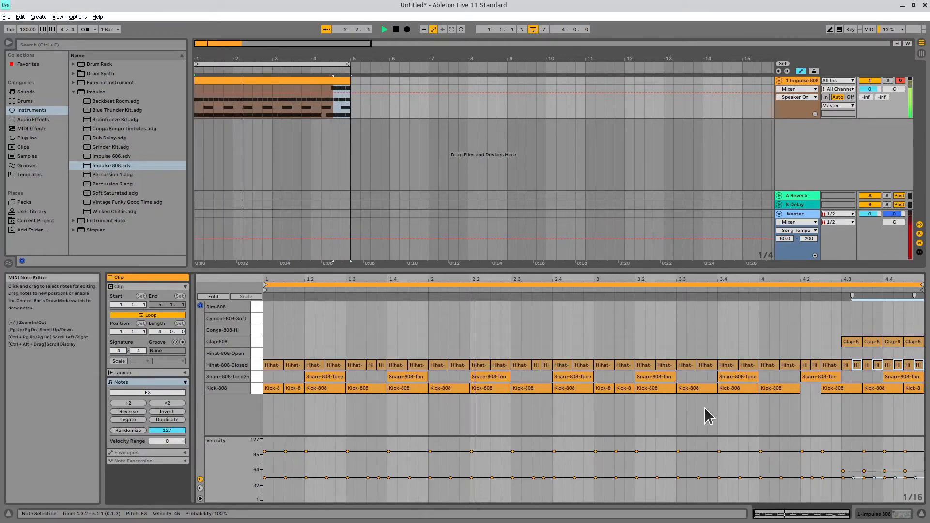
- Raise the velocity of all closed hi-hats in the clip to 54, and play the beat
{"action": "left_click", "coordinate": [254, 373]}
{"action": "key", "text": "space"}
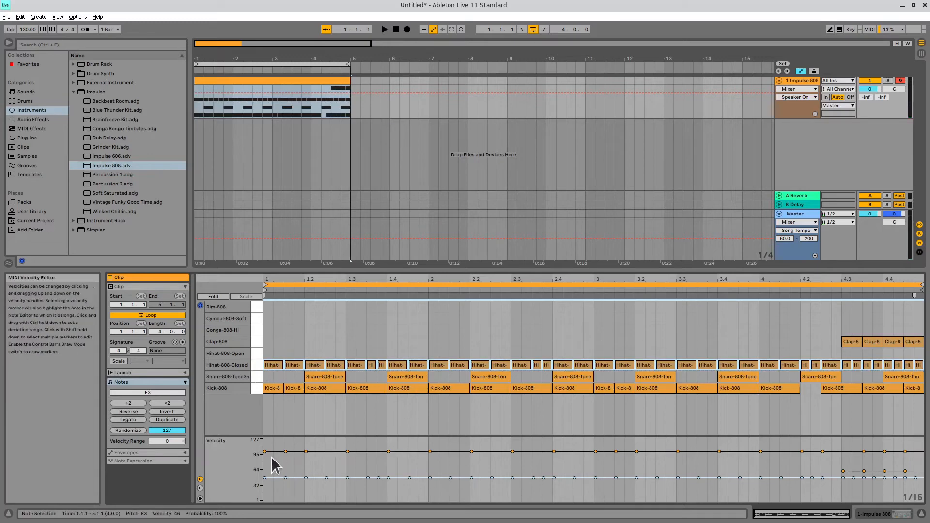
{"action": "mouse_move", "coordinate": [306, 478]}
{"action": "left_mouse_down"}
{"action": "mouse_move", "coordinate": [313, 461]}
{"action": "mouse_move", "coordinate": [307, 477]}
{"action": "left_mouse_up"}
{"action": "key", "text": "space"}
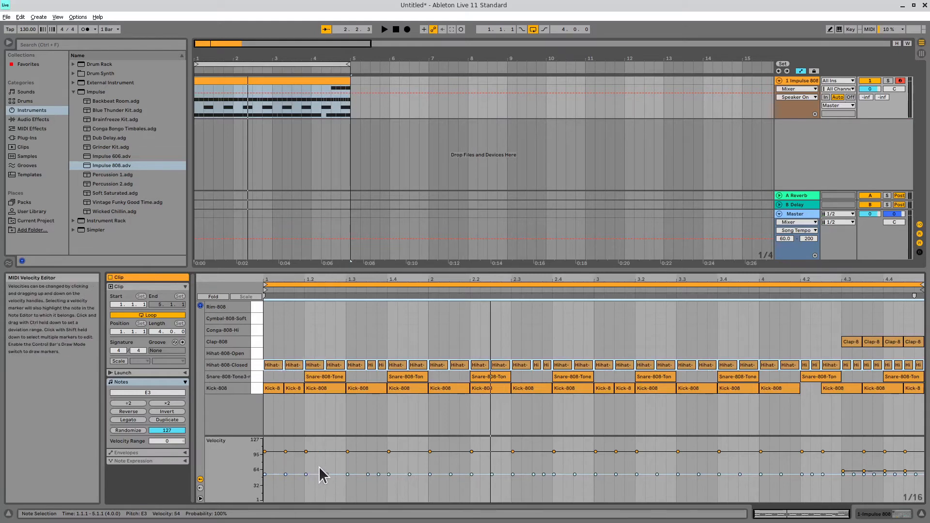
- Try velocity ranges of +26 and +68 on all closed hi-hats, playing the beat with each
{"action": "left_click_drag", "start_coordinate": [307, 474], "coordinate": [324, 461]}
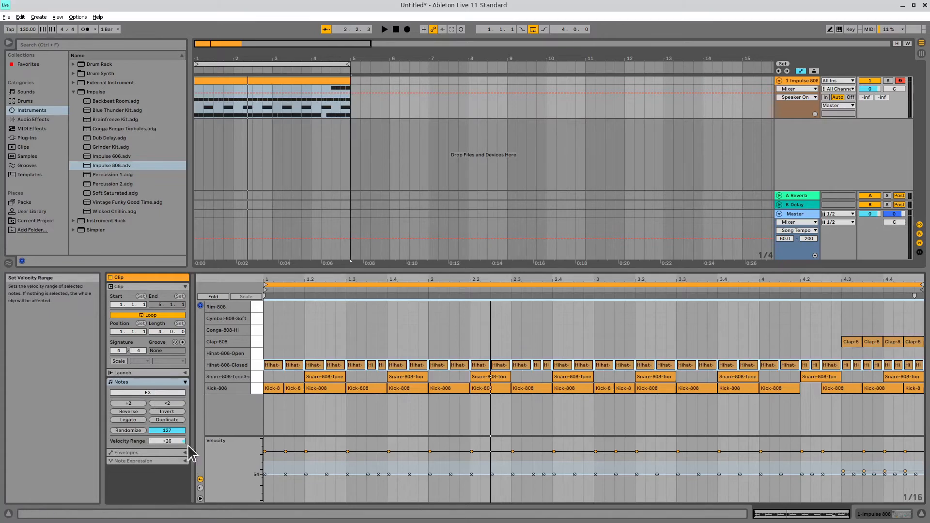
{"action": "key", "text": "space"}
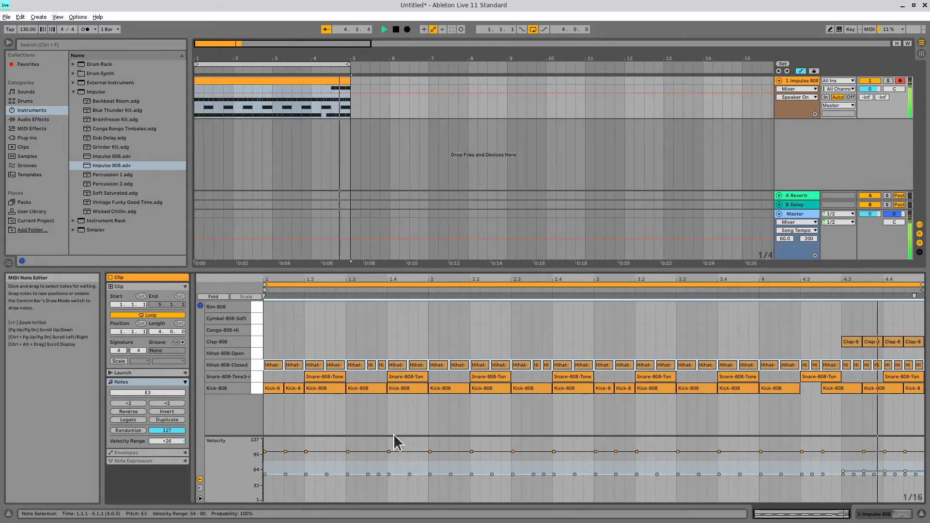
{"action": "key", "text": "space"}
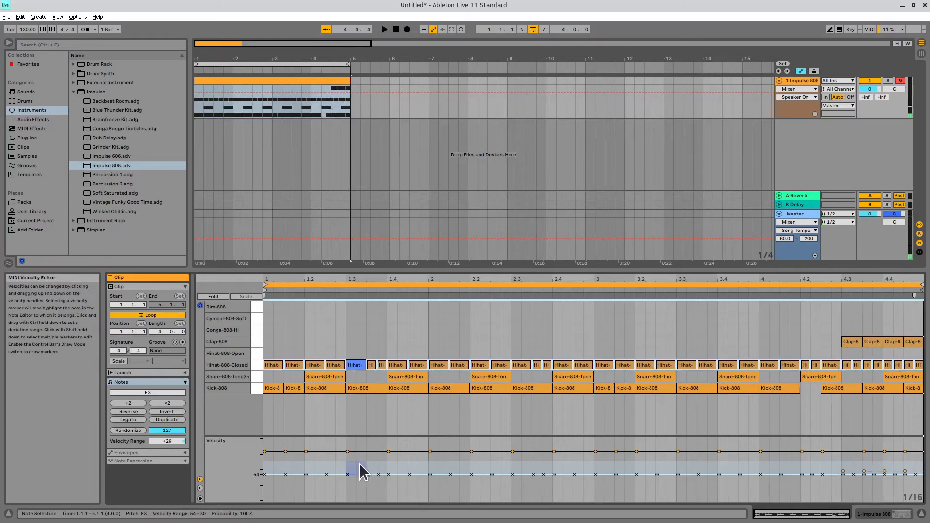
{"action": "left_click_drag", "start_coordinate": [361, 464], "coordinate": [370, 444]}
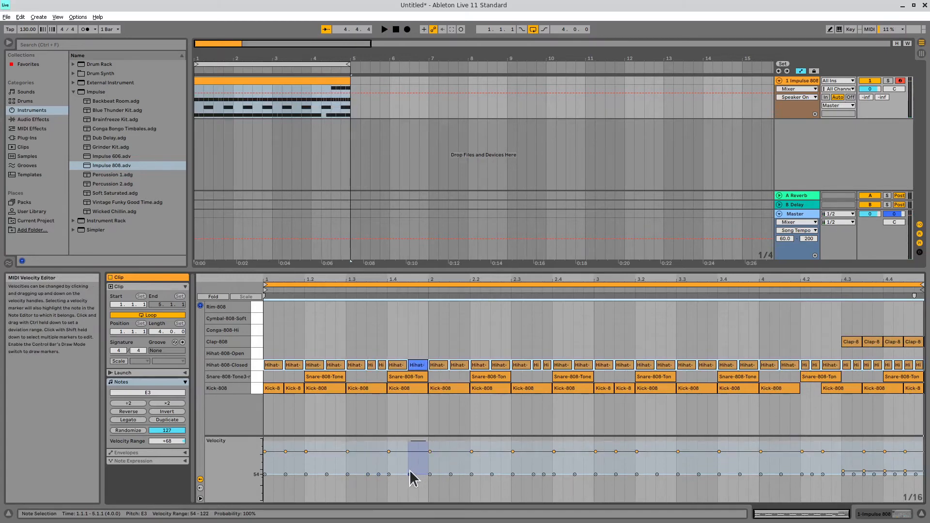
{"action": "key", "text": "space"}
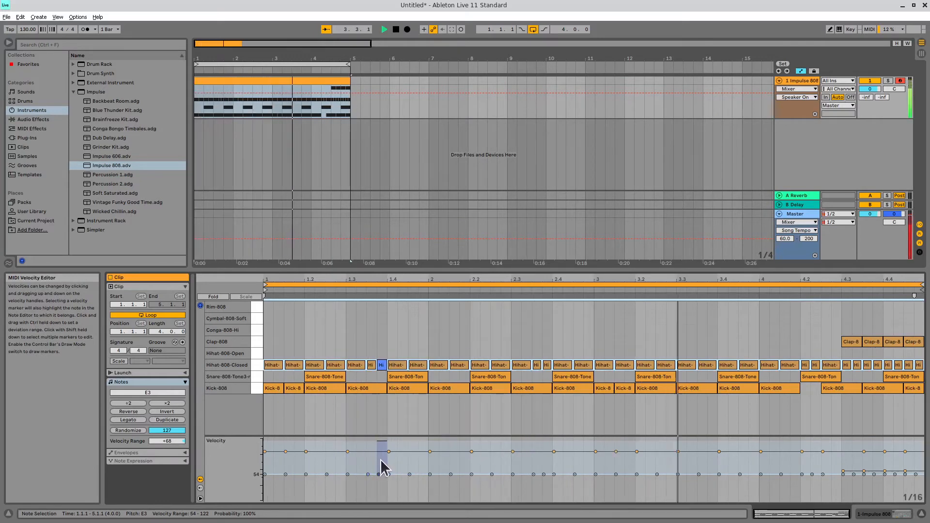
- Set the velocity range of the closed hi-hats to +34 and play the beat
{"action": "left_click_drag", "start_coordinate": [402, 440], "coordinate": [405, 457]}
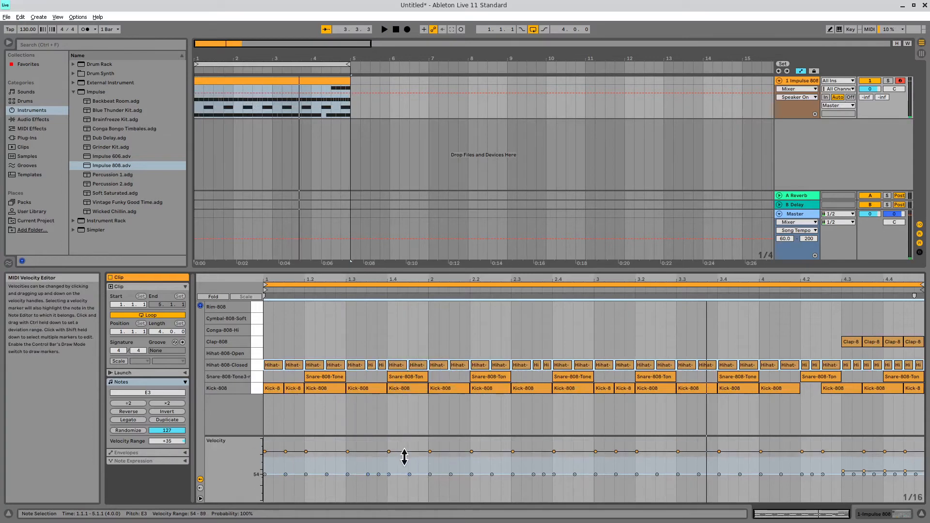
{"action": "key", "text": "space"}
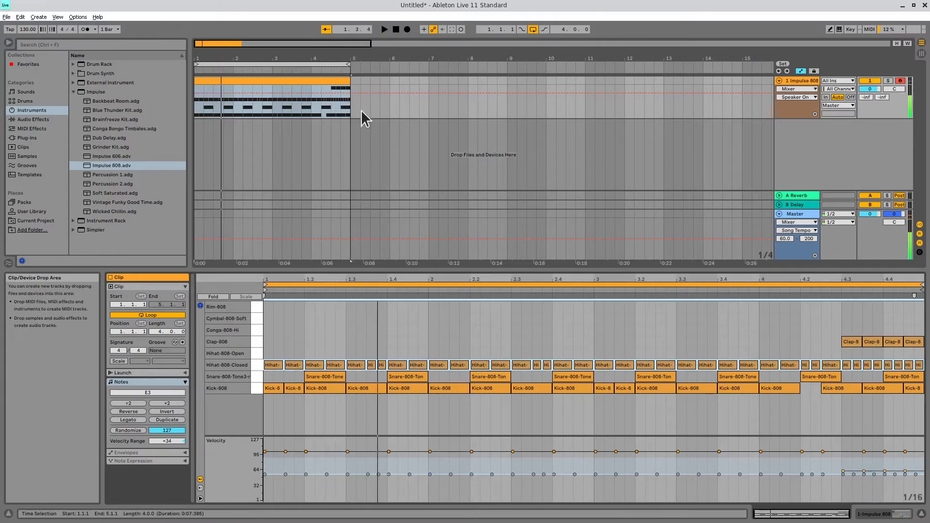
{"action": "key", "text": "space"}
- Insert a second MIDI track and create an empty four-bar MIDI clip on it across bars 1 to 4
{"action": "left_click", "coordinate": [284, 85]}
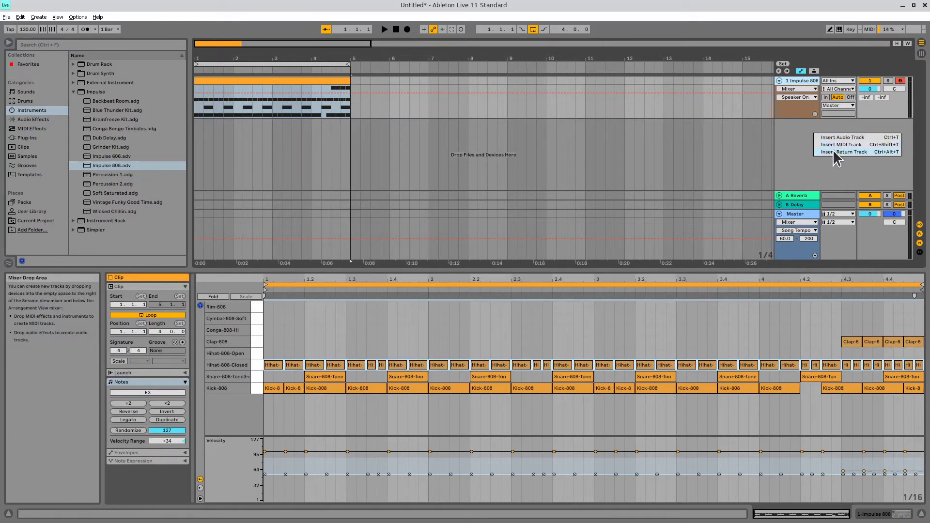
{"action": "left_click", "coordinate": [884, 144]}
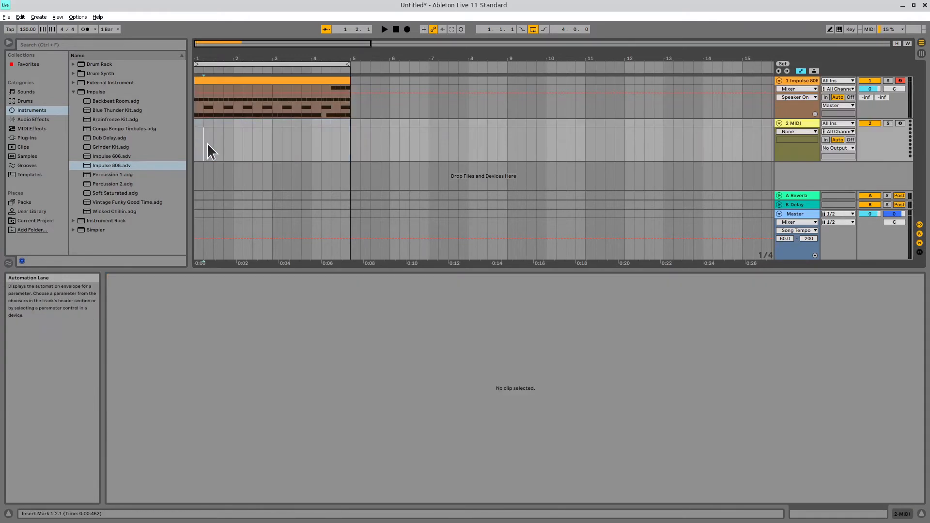
{"action": "left_click_drag", "start_coordinate": [194, 142], "coordinate": [317, 146]}
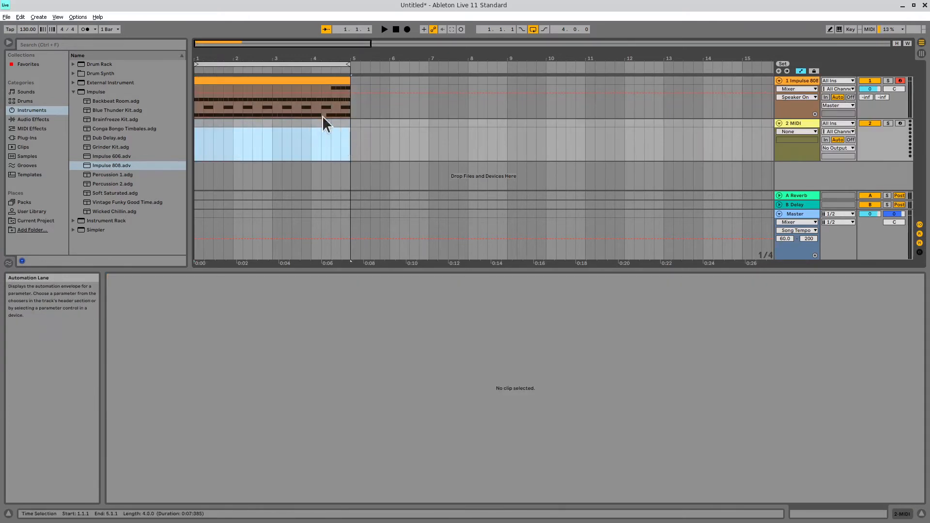
{"action": "left_click", "coordinate": [39, 17]}
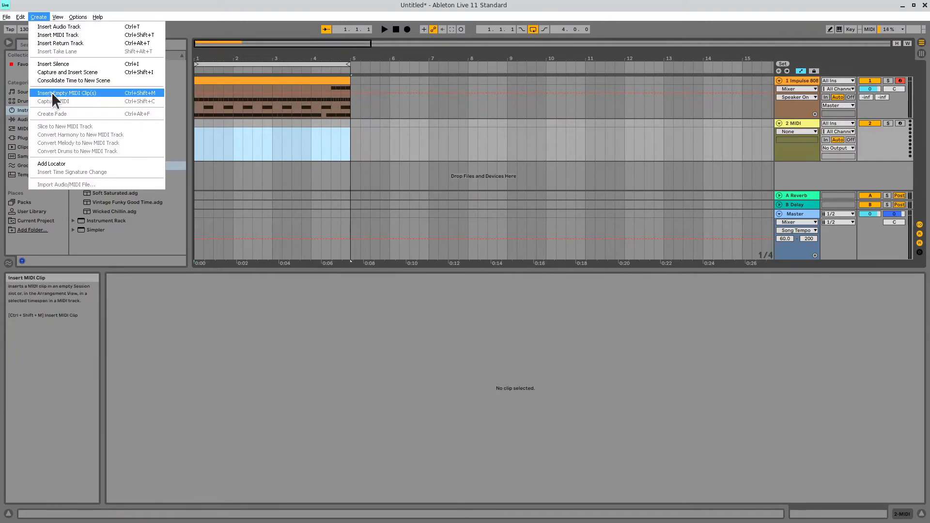
{"action": "left_click", "coordinate": [141, 92]}
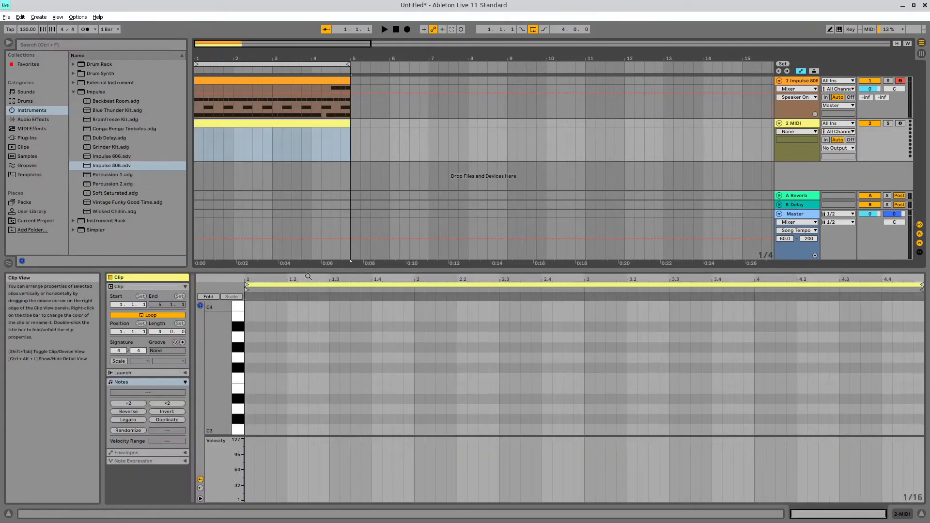
- Set the new clip's note grid to 1/4 and turn on Draw Mode
{"action": "left_click_drag", "start_coordinate": [311, 266], "coordinate": [331, 162]}
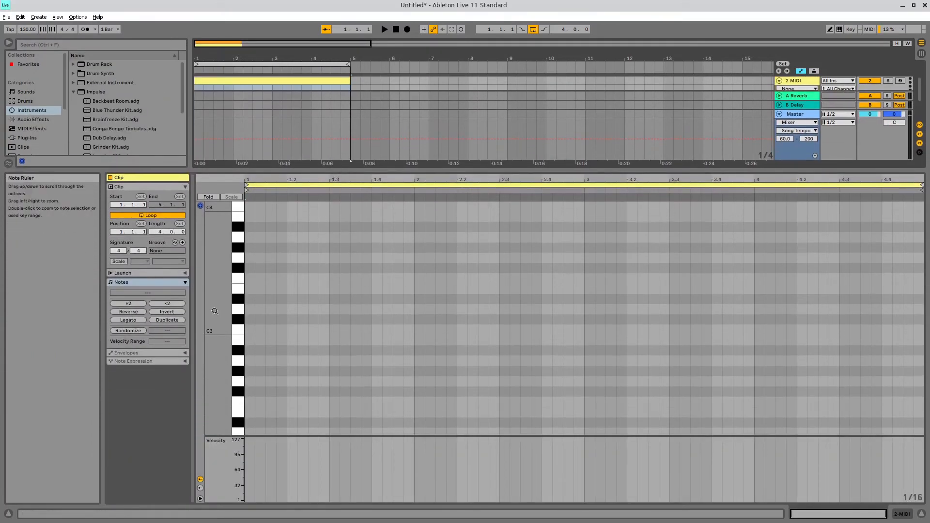
{"action": "left_click_drag", "start_coordinate": [221, 327], "coordinate": [201, 327]}
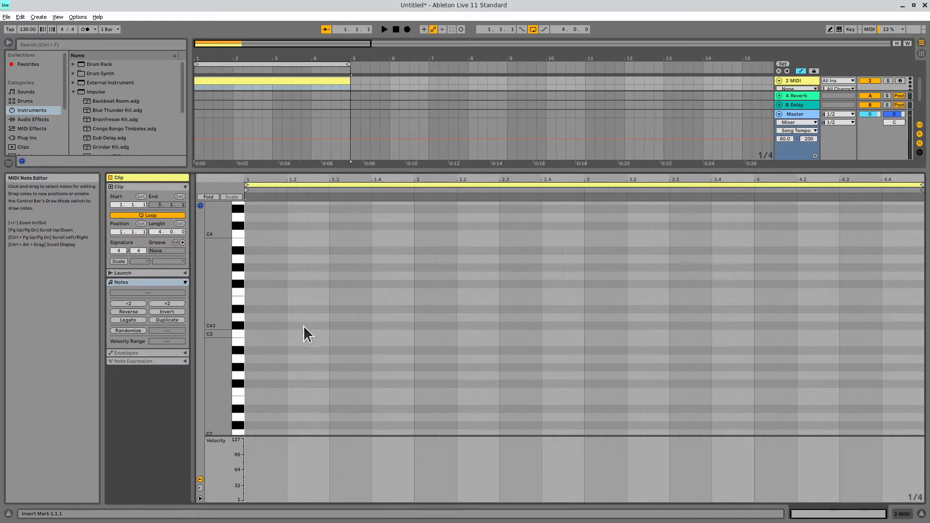
{"action": "key", "text": "ctrl+2"}
{"action": "key", "text": "b"}
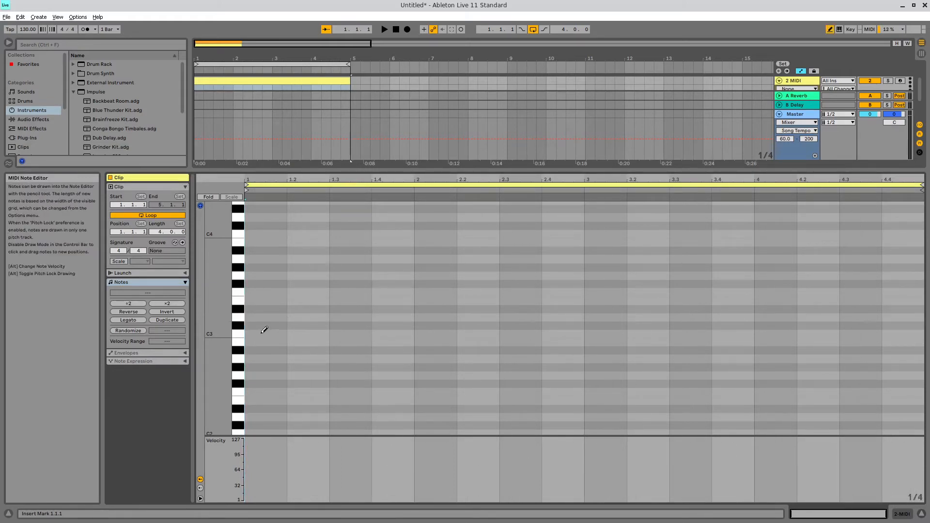
{"action": "left_click_drag", "start_coordinate": [217, 371], "coordinate": [217, 306]}
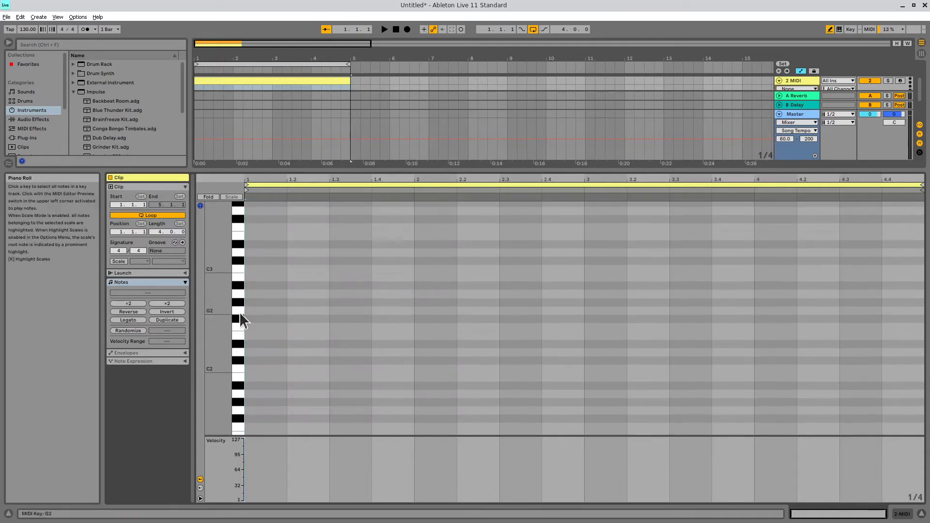
{"action": "left_click_drag", "start_coordinate": [401, 168], "coordinate": [388, 235]}
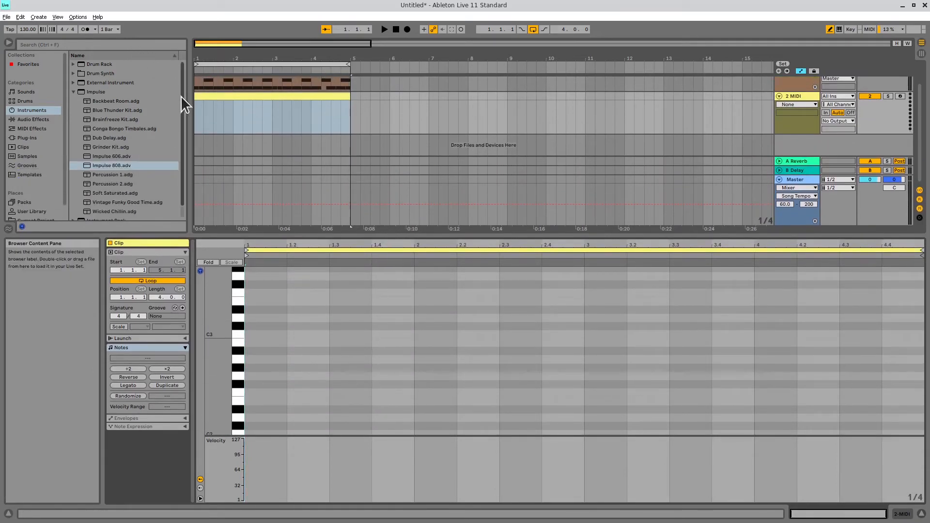
- Search the instruments for "bass" and expand the Bass folder under Simpler
{"action": "left_click", "coordinate": [43, 45]}
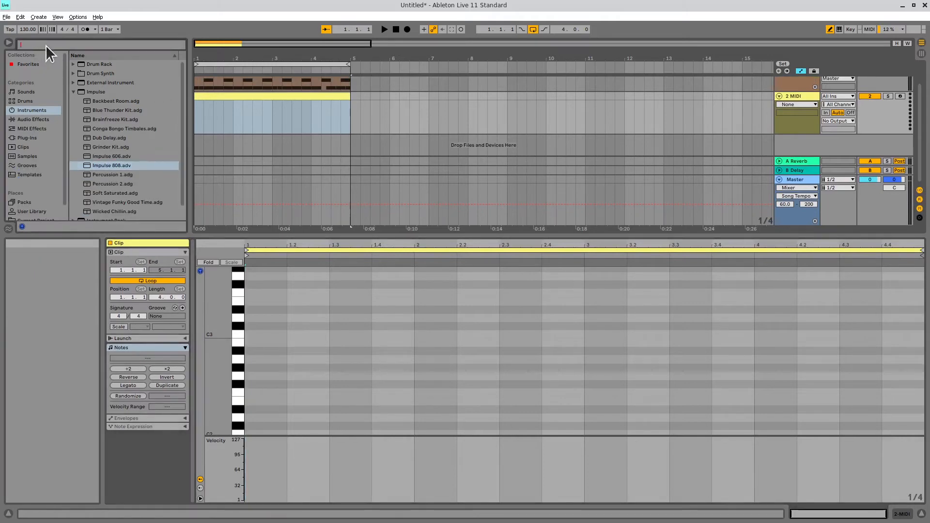
{"action": "type", "text": "bass"}
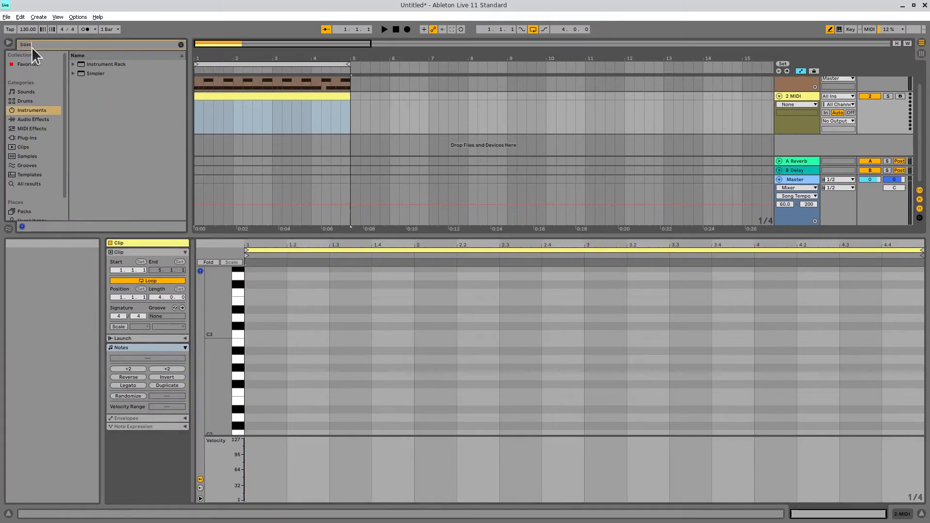
{"action": "left_click", "coordinate": [74, 73]}
{"action": "left_click", "coordinate": [79, 83]}
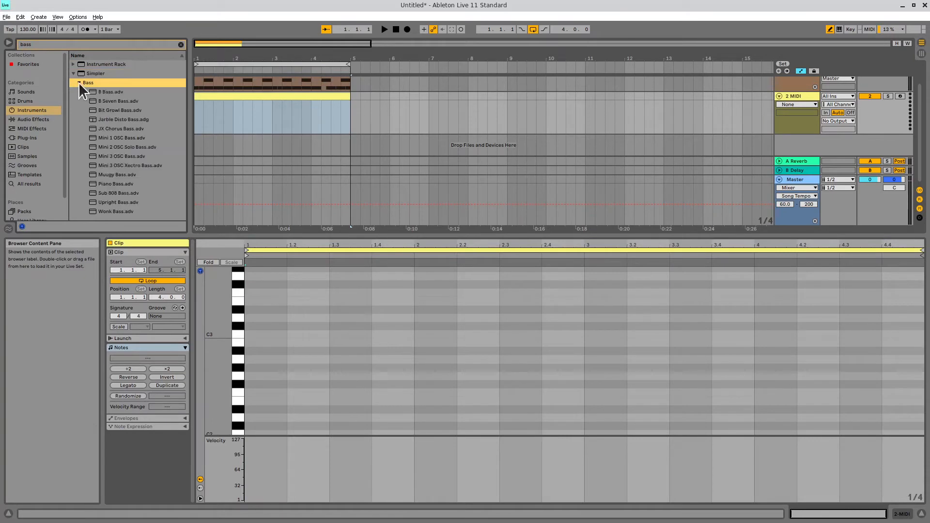
- Preview the bass presets from B Bass to Mini 1 OSC Bass and load JX Chorus Bass onto the new MIDI track
{"action": "left_click", "coordinate": [106, 91]}
{"action": "left_click", "coordinate": [126, 103]}
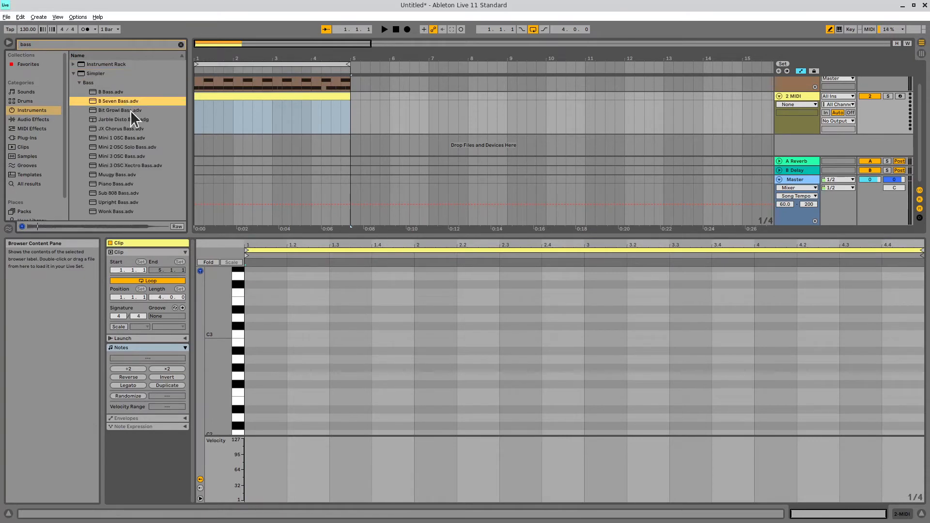
{"action": "left_click", "coordinate": [130, 111]}
{"action": "left_click", "coordinate": [130, 119]}
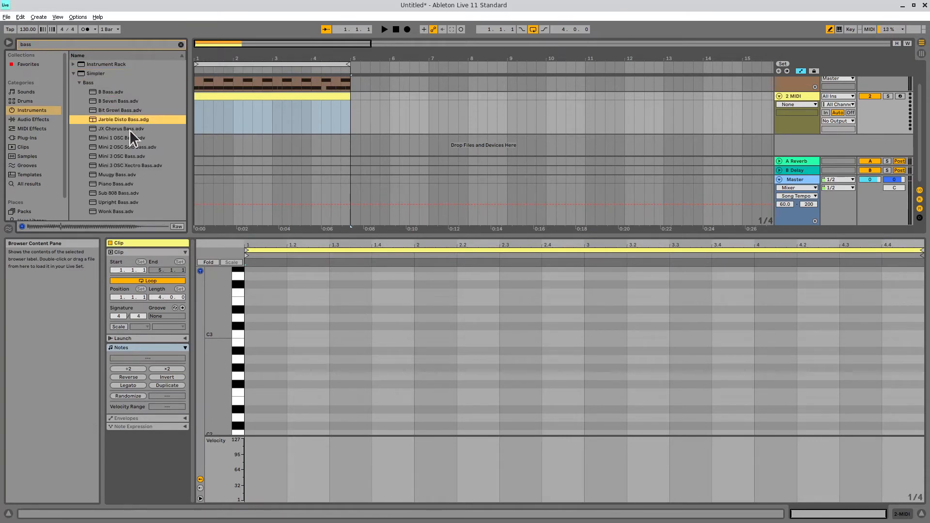
{"action": "left_click", "coordinate": [129, 129]}
{"action": "left_click", "coordinate": [133, 138]}
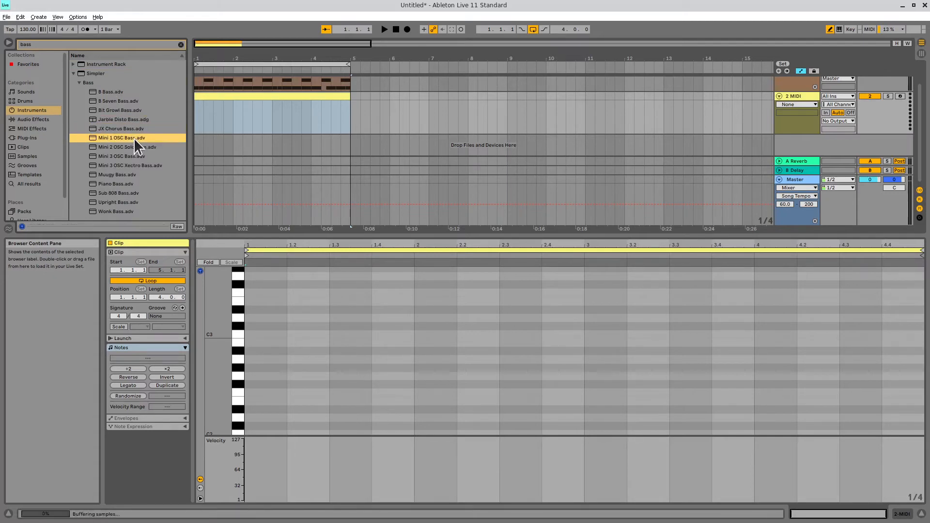
{"action": "left_click", "coordinate": [130, 129]}
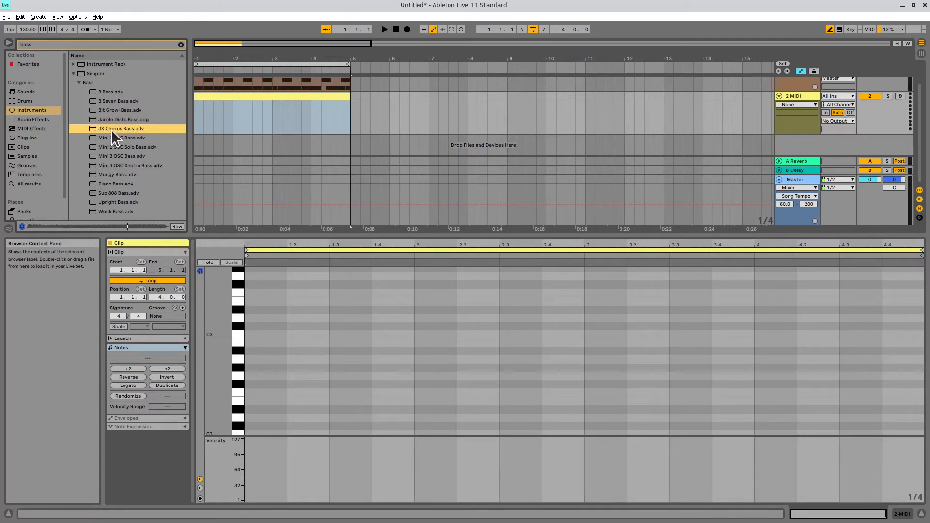
{"action": "left_click_drag", "start_coordinate": [133, 130], "coordinate": [513, 132]}
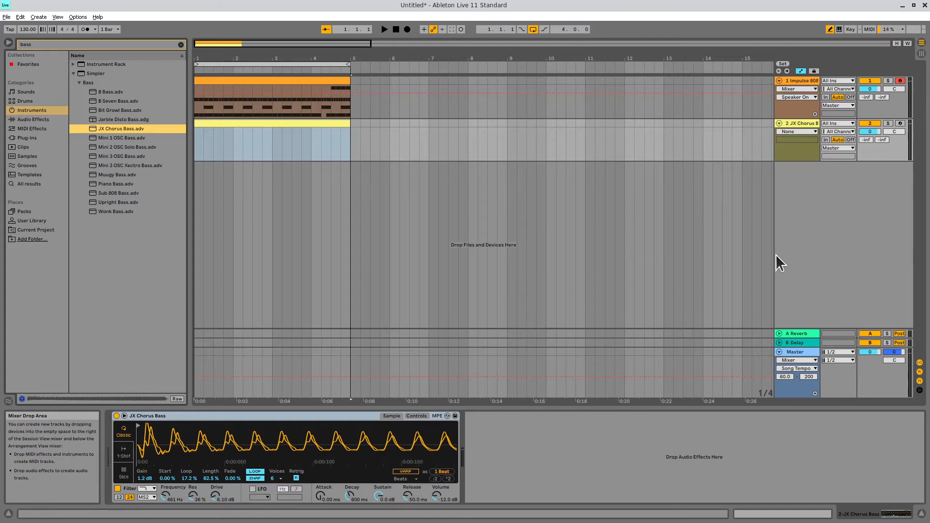
- Open the JX Chorus Bass clip, audition C1 on the piano roll, and draw four 1/4 C1 notes across bar 1
{"action": "double_click", "coordinate": [249, 125]}
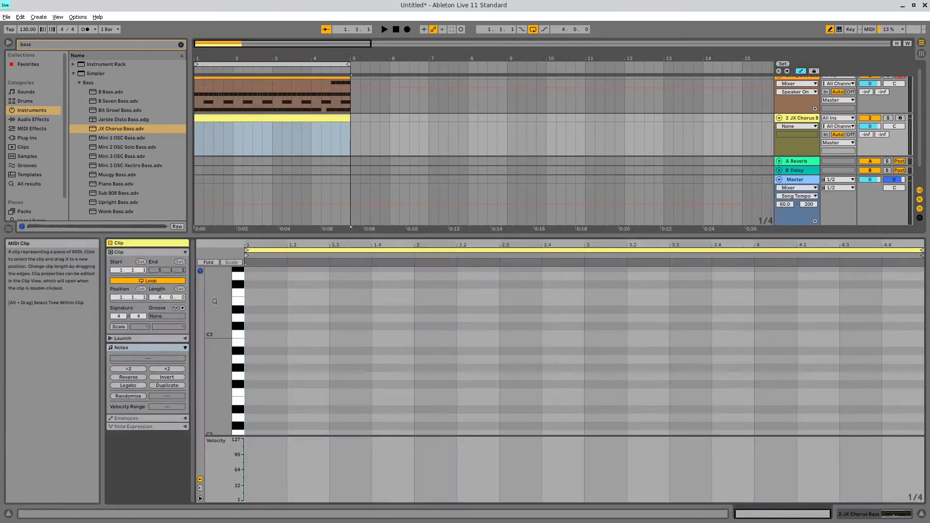
{"action": "left_click_drag", "start_coordinate": [280, 235], "coordinate": [281, 261]}
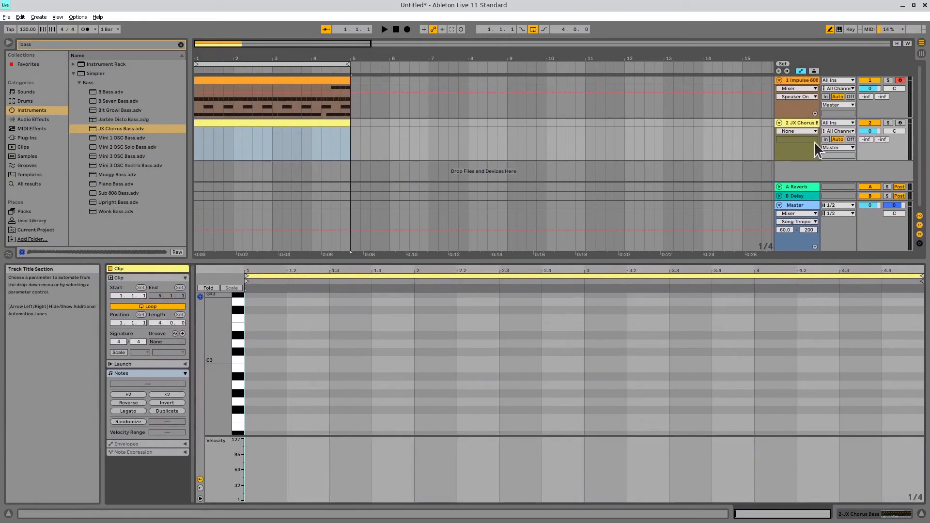
{"action": "left_click", "coordinate": [798, 150]}
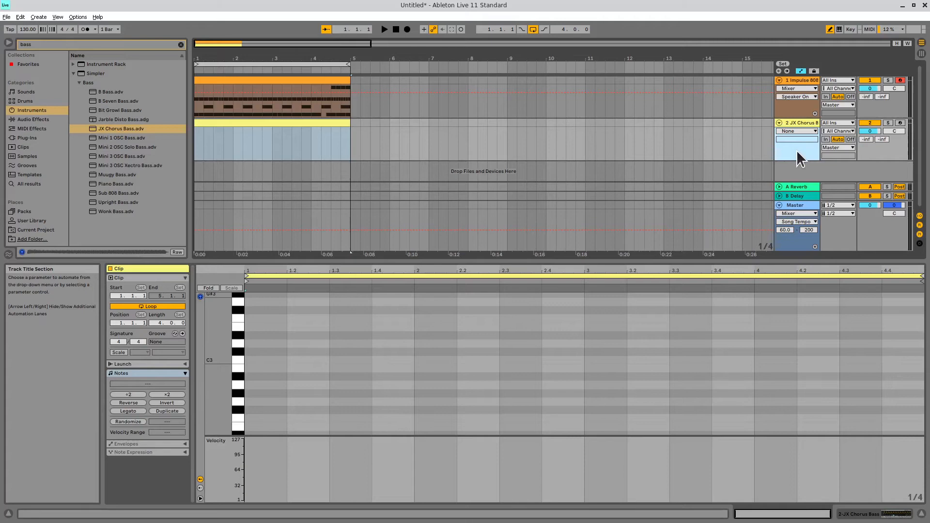
{"action": "left_click", "coordinate": [804, 125]}
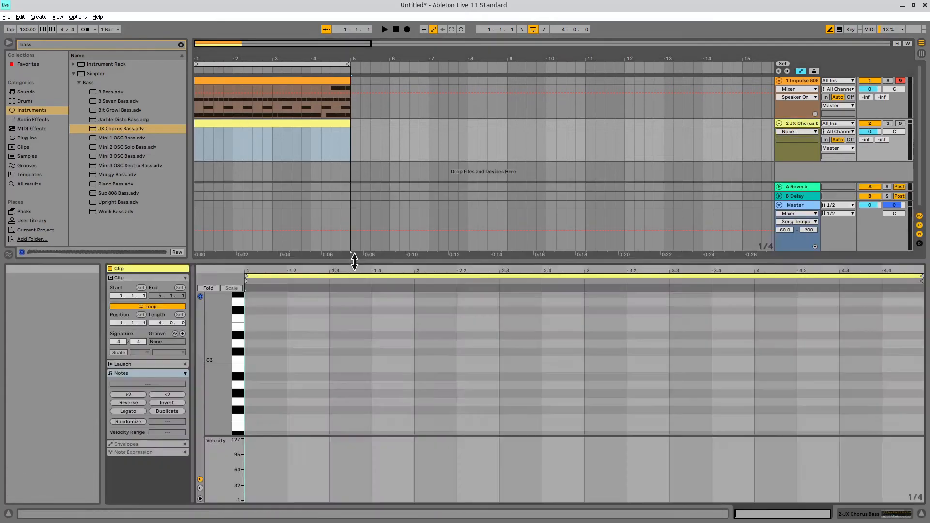
{"action": "left_click_drag", "start_coordinate": [355, 261], "coordinate": [370, 187]}
{"action": "scroll", "coordinate": [249, 289], "scroll_direction": "down", "scroll_amount": 5}
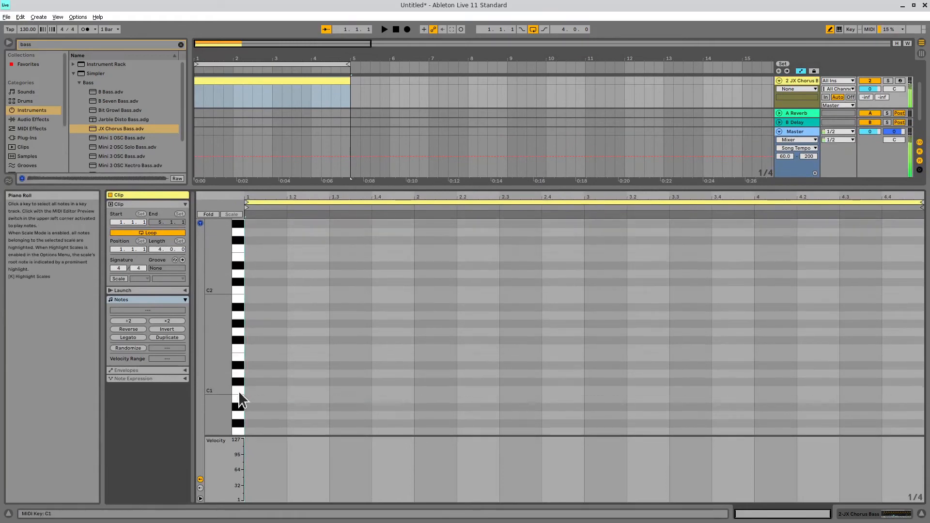
{"action": "scroll", "coordinate": [240, 402], "scroll_direction": "down", "scroll_amount": 5}
{"action": "scroll", "coordinate": [242, 356], "scroll_direction": "up", "scroll_amount": 2}
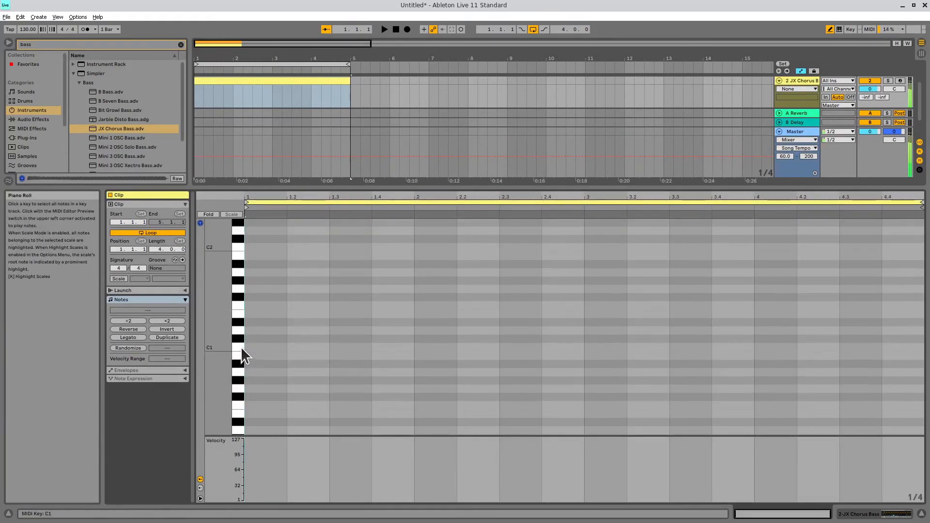
{"action": "left_click", "coordinate": [240, 346]}
{"action": "left_click", "coordinate": [238, 347]}
{"action": "left_click_drag", "start_coordinate": [257, 345], "coordinate": [412, 347]}
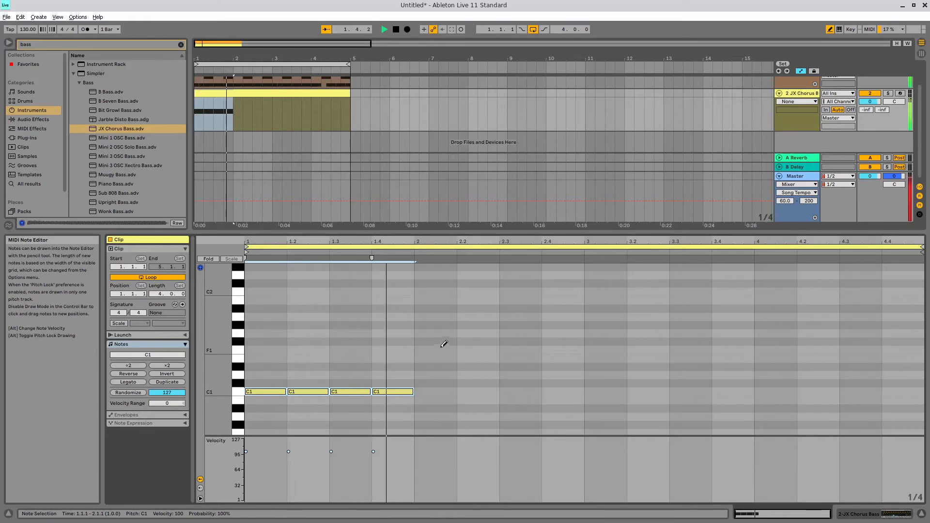
- Try G1 notes in bar 2, F1 notes in bar 3, and G1 and F#1 notes in bar 4, and erase them
{"action": "left_click", "coordinate": [424, 333]}
{"action": "left_click_drag", "start_coordinate": [425, 329], "coordinate": [554, 322]}
{"action": "left_click_drag", "start_coordinate": [587, 350], "coordinate": [911, 336]}
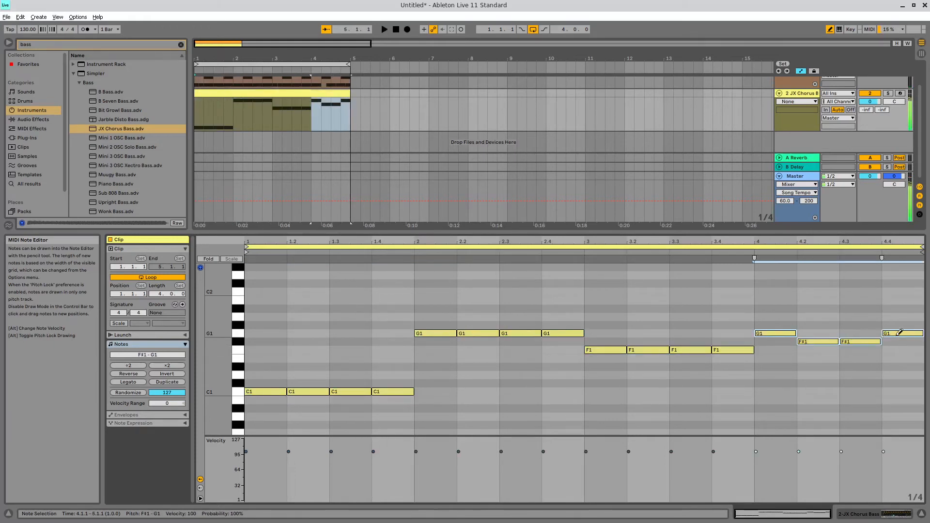
{"action": "left_click_drag", "start_coordinate": [853, 341], "coordinate": [826, 330]}
{"action": "left_click_drag", "start_coordinate": [420, 333], "coordinate": [583, 333]}
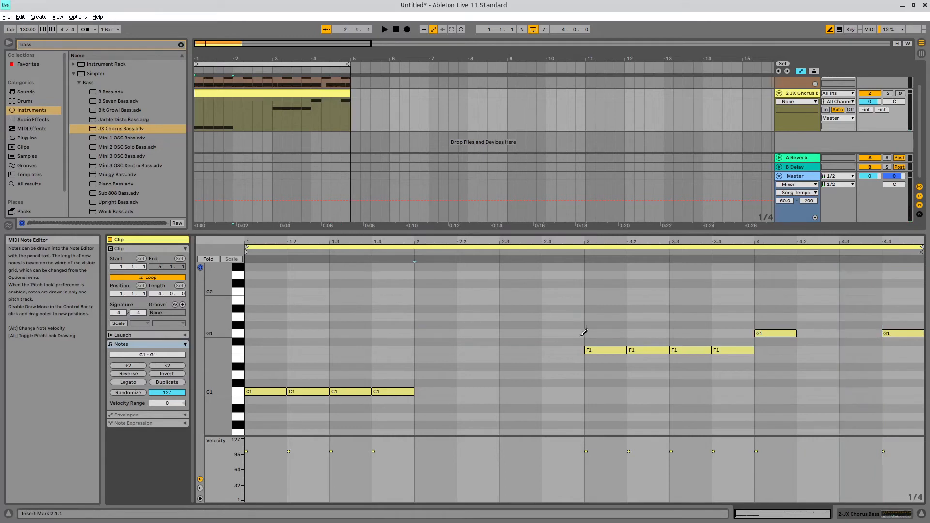
{"action": "left_click_drag", "start_coordinate": [680, 352], "coordinate": [790, 329]}
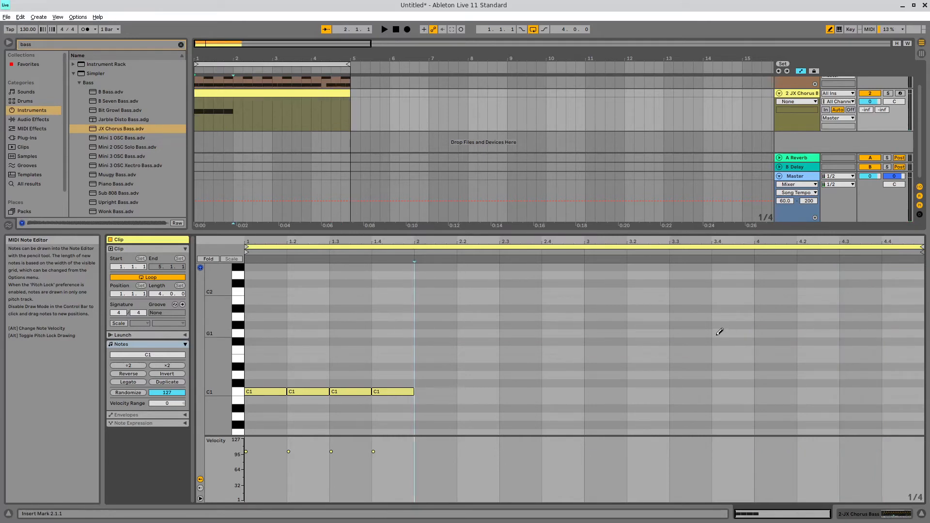
- Draw four 1/4 notes per bar in the bass clip: D1 in bar 2, F1 in bar 3 and G1 in bar 4
{"action": "left_click_drag", "start_coordinate": [426, 375], "coordinate": [554, 372]}
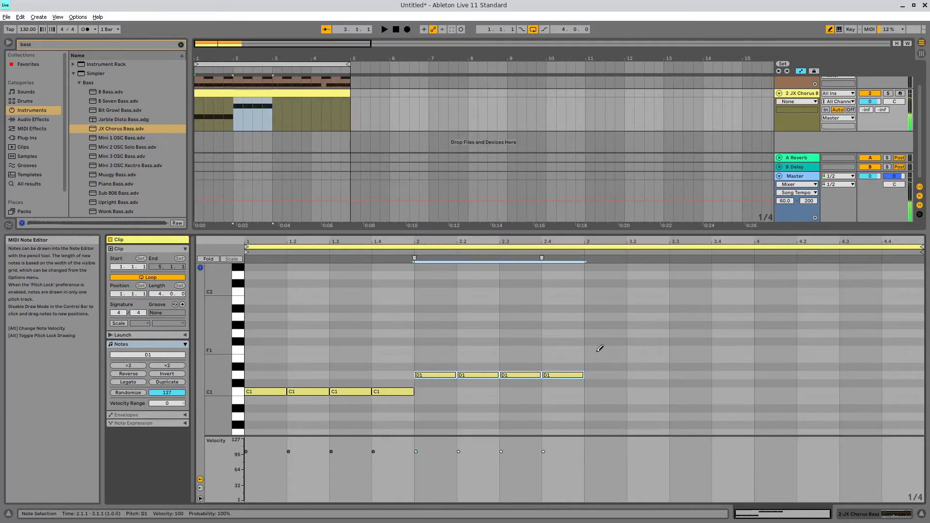
{"action": "mouse_move", "coordinate": [600, 349]}
{"action": "left_mouse_down"}
{"action": "mouse_move", "coordinate": [748, 350]}
{"action": "mouse_move", "coordinate": [891, 334]}
{"action": "left_mouse_up"}
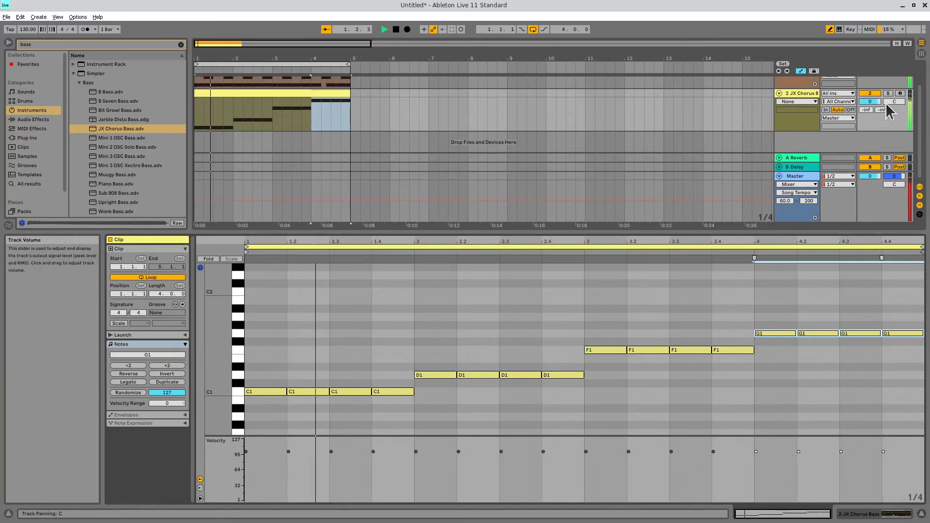
- Balance the loop's levels during playback, setting the Impulse 808 track volume to -9.8 dB and the JX Chorus Bass track volume to -14.8 dB
{"action": "left_click_drag", "start_coordinate": [871, 102], "coordinate": [867, 141]}
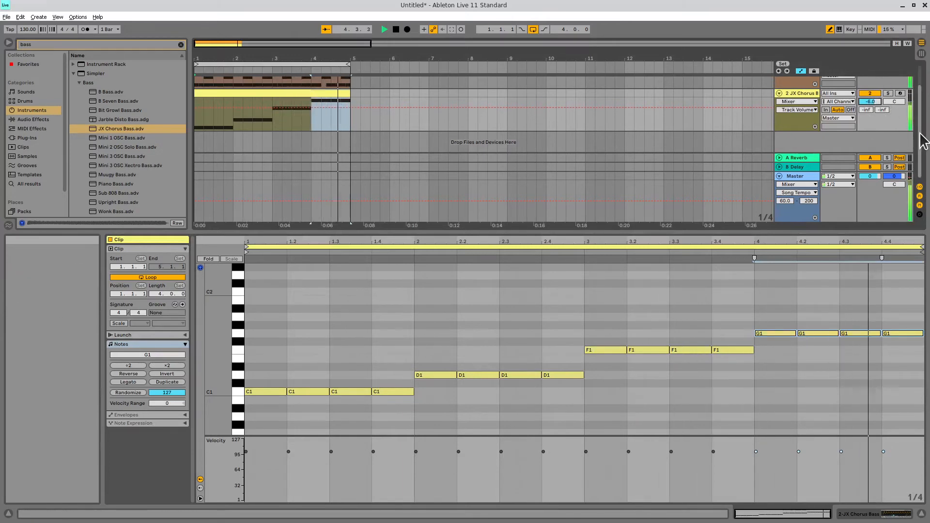
{"action": "scroll", "coordinate": [920, 96], "scroll_direction": "up", "scroll_amount": 2}
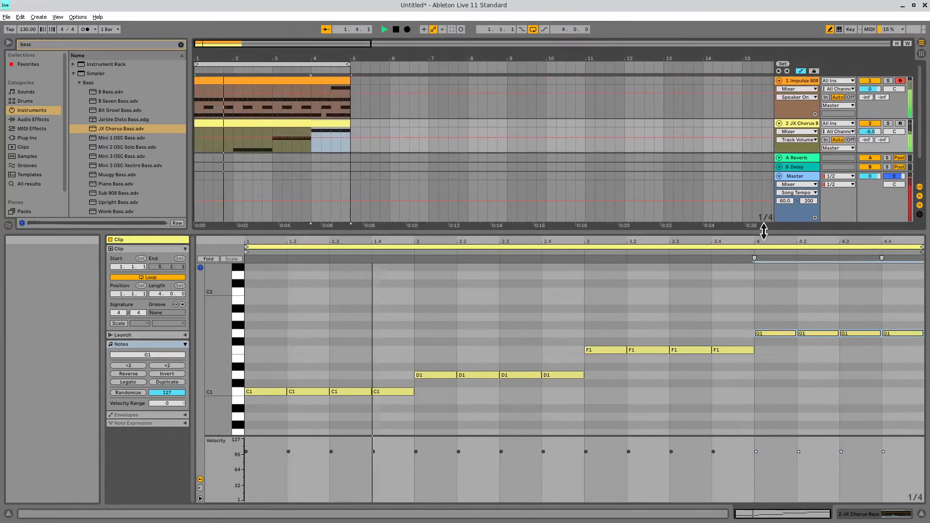
{"action": "left_click_drag", "start_coordinate": [765, 233], "coordinate": [765, 249]}
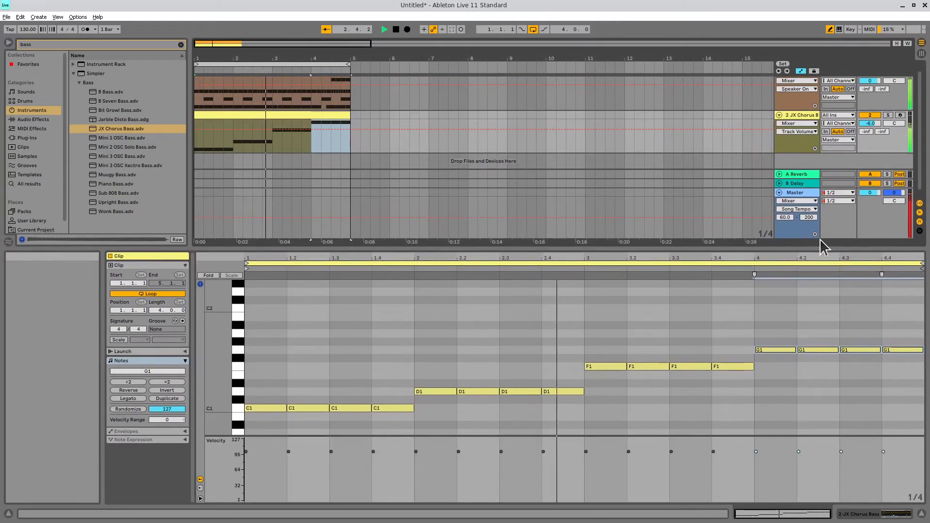
{"action": "scroll", "coordinate": [920, 142], "scroll_direction": "up", "scroll_amount": 1}
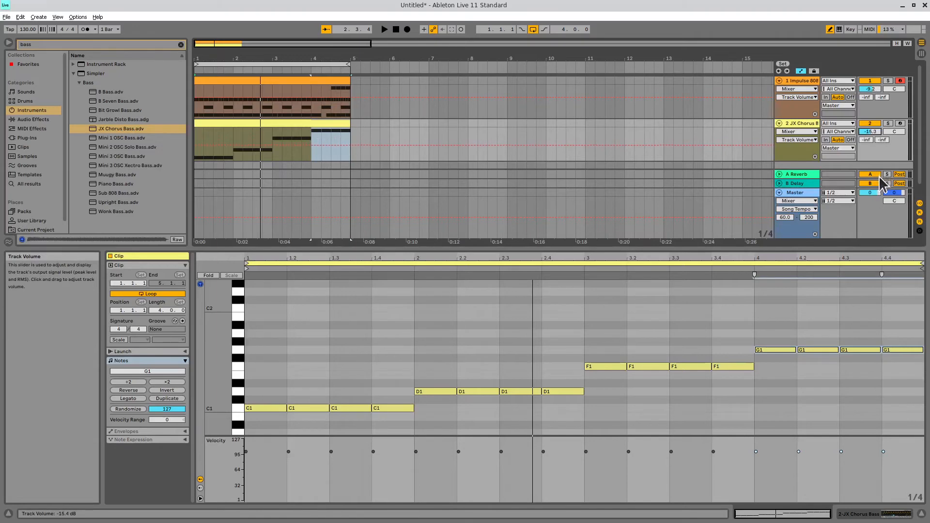
{"action": "left_click_drag", "start_coordinate": [886, 155], "coordinate": [885, 162]}
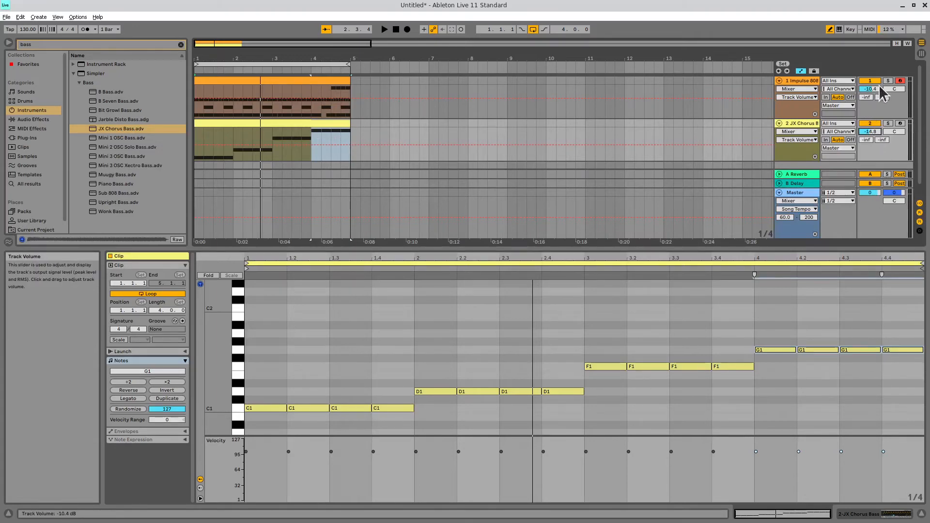
{"action": "key", "text": "space"}
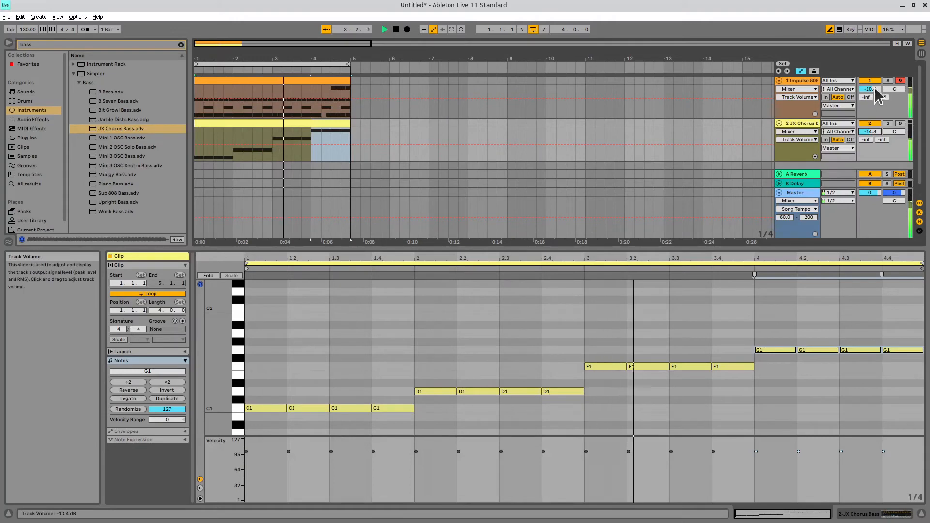
{"action": "left_click_drag", "start_coordinate": [875, 89], "coordinate": [876, 88]}
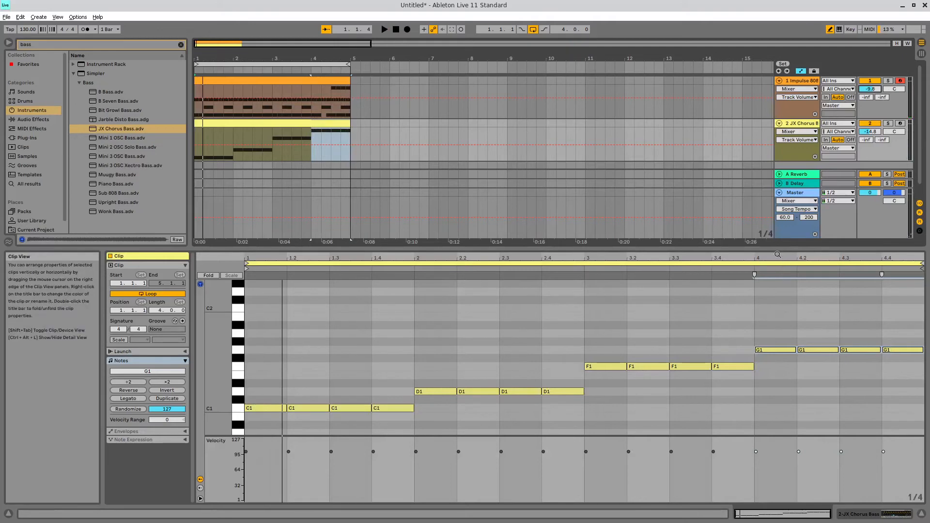
- Insert a third MIDI track and create an empty four-bar MIDI clip on it across bars 1 to 4
{"action": "key", "text": "ctrl+shift+t"}
{"action": "left_click_drag", "start_coordinate": [199, 174], "coordinate": [349, 186]}
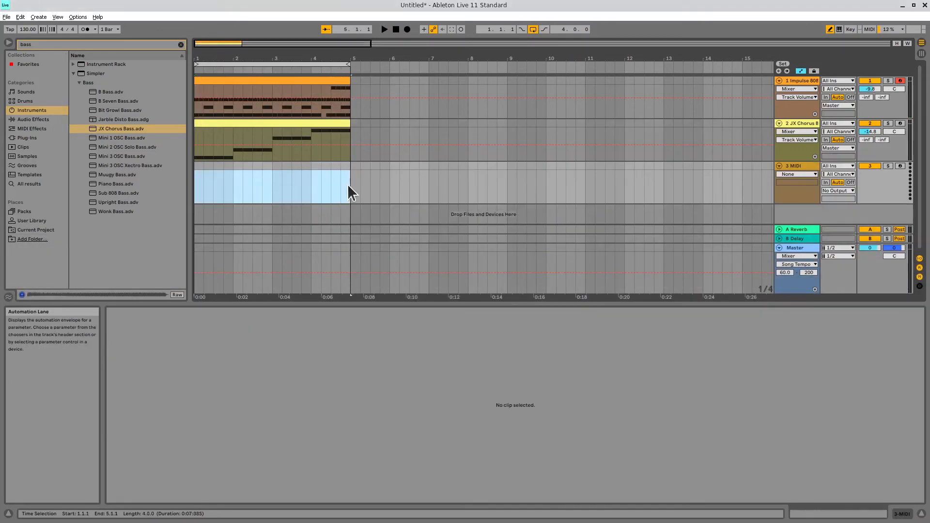
{"action": "left_click", "coordinate": [38, 17]}
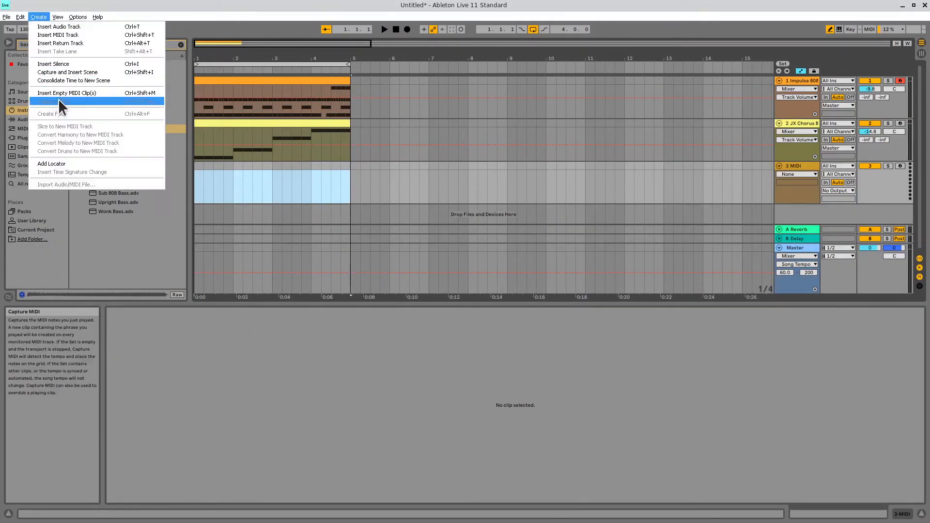
{"action": "left_click", "coordinate": [59, 98]}
- Search the instruments for "pad" and load Drift Pad from Simpler's Pad folder onto the third MIDI track
{"action": "left_click", "coordinate": [181, 44]}
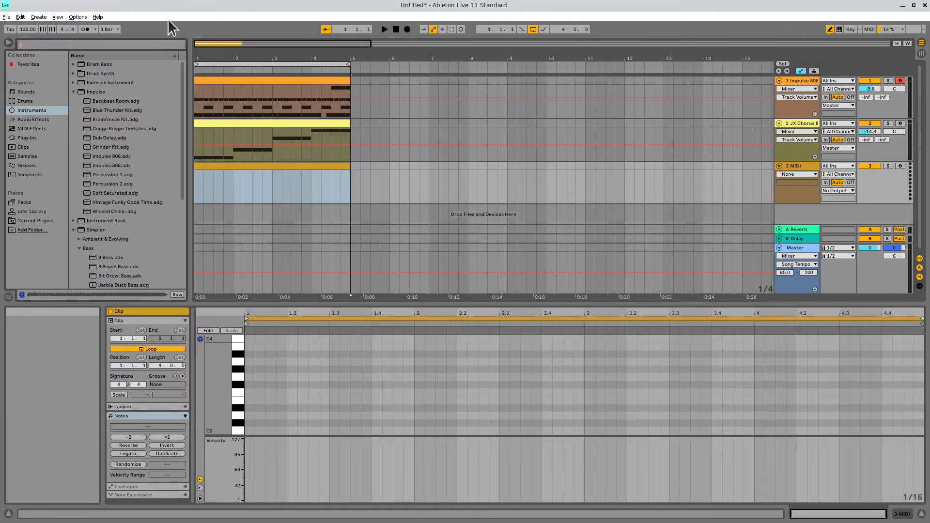
{"action": "type", "text": "pad"}
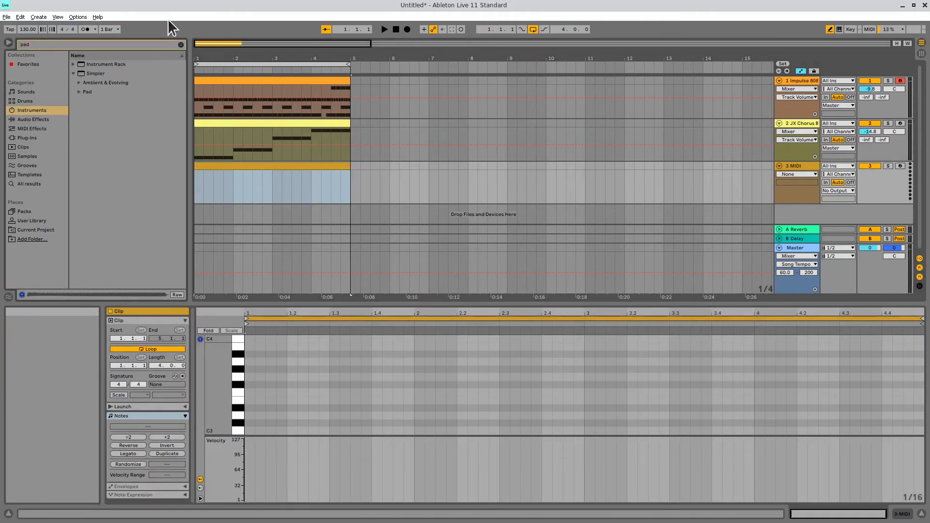
{"action": "left_click", "coordinate": [130, 110]}
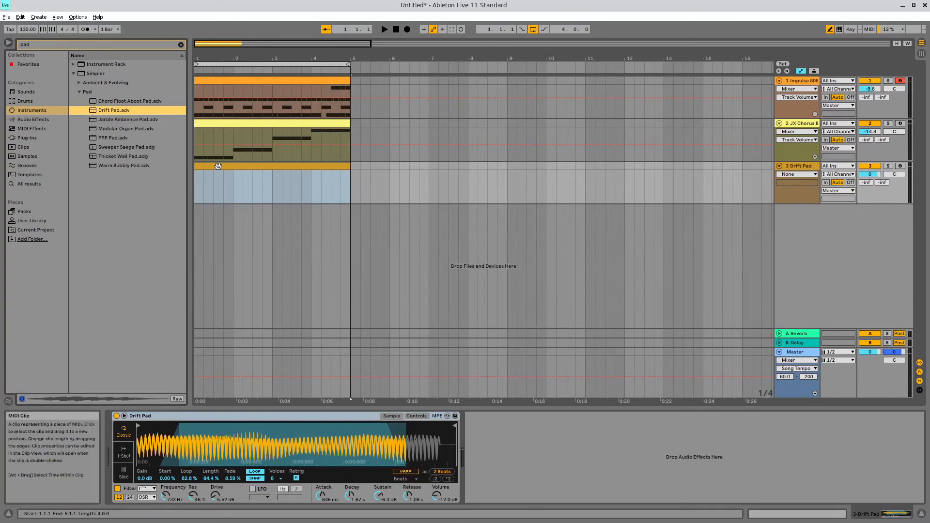
- Open the empty Drift Pad clip in the note editor and audition the C2 key
{"action": "double_click", "coordinate": [217, 166]}
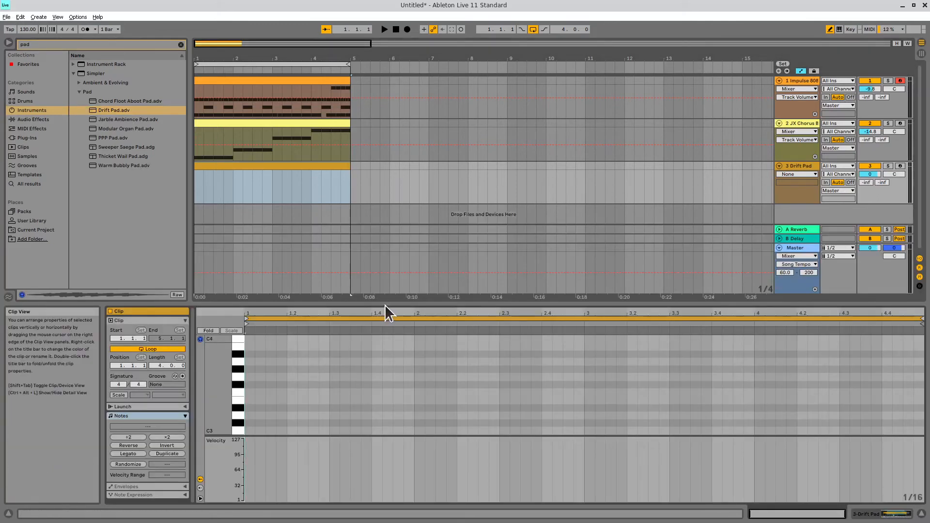
{"action": "left_click_drag", "start_coordinate": [388, 302], "coordinate": [413, 207]}
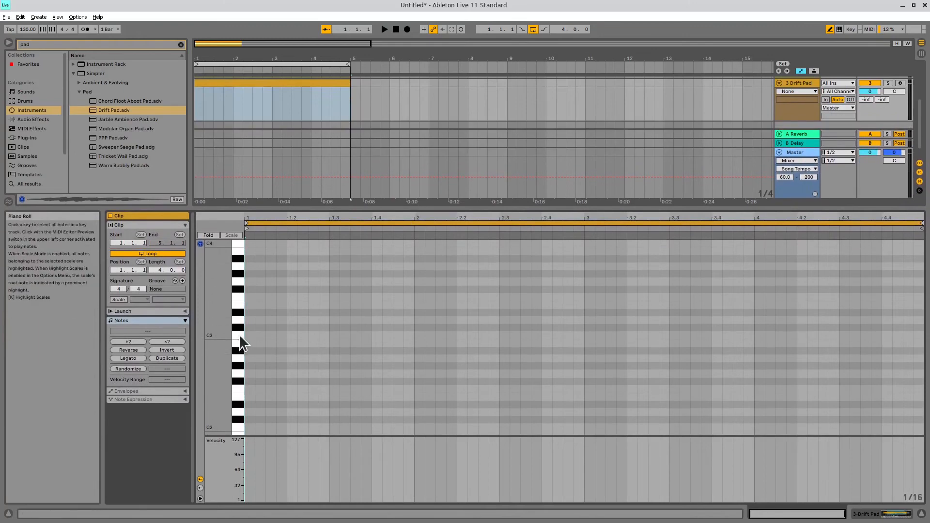
{"action": "scroll", "coordinate": [239, 335], "scroll_direction": "down", "scroll_amount": 3}
{"action": "left_click", "coordinate": [240, 350]}
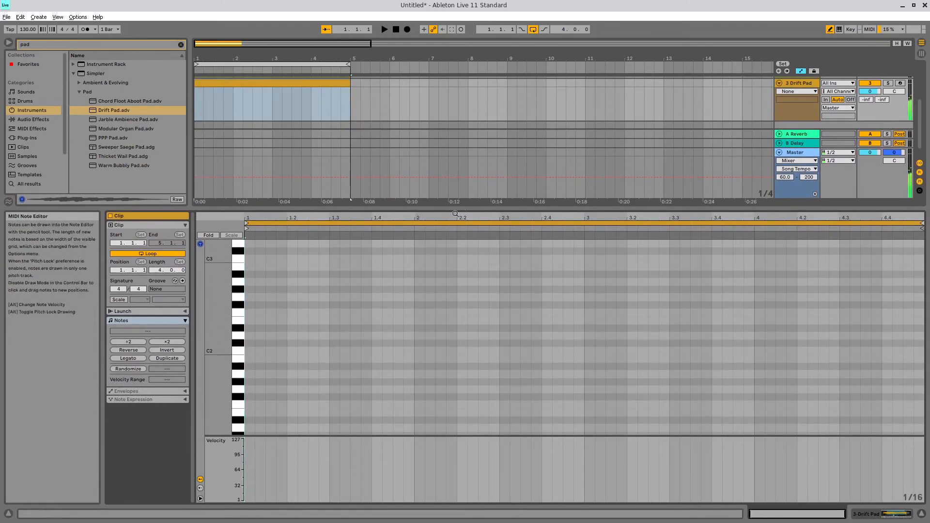
{"action": "left_click_drag", "start_coordinate": [925, 134], "coordinate": [927, 94]}
{"action": "left_click_drag", "start_coordinate": [635, 215], "coordinate": [607, 277]}
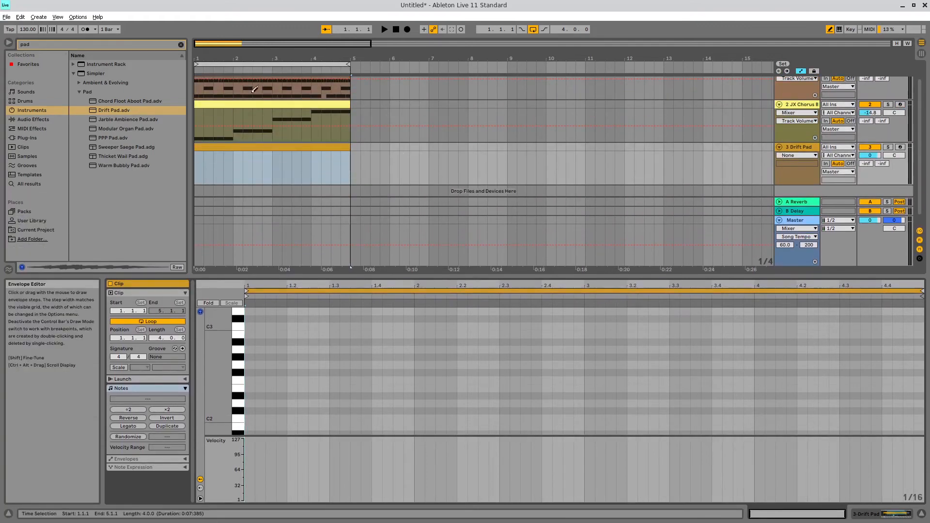
- Open the JX Chorus Bass clip together with the Drift Pad clip in the note editor, then together with the Impulse 808 clip
{"action": "left_click", "coordinate": [250, 104]}
{"action": "left_click", "coordinate": [251, 147], "text": "shift"}
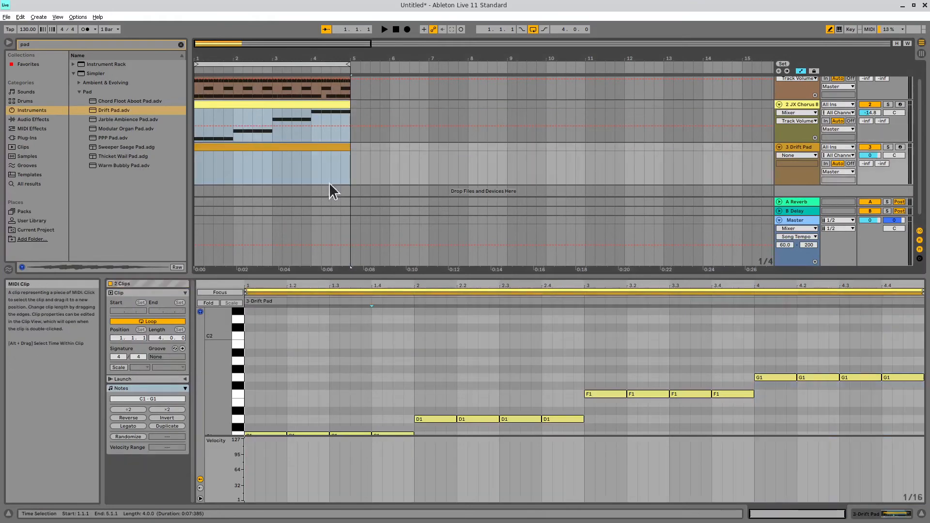
{"action": "left_click", "coordinate": [432, 277]}
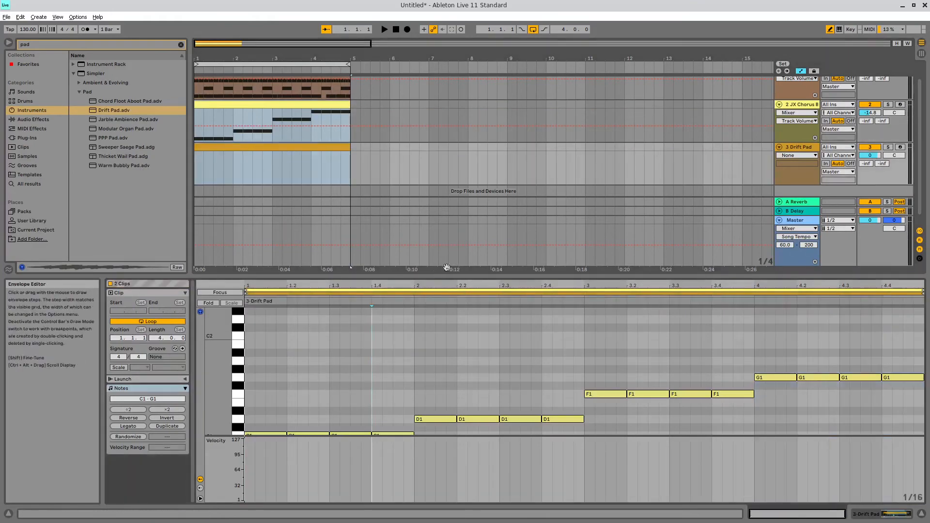
{"action": "left_click_drag", "start_coordinate": [448, 276], "coordinate": [448, 223]}
{"action": "scroll", "coordinate": [581, 111], "scroll_direction": "up", "scroll_amount": 2}
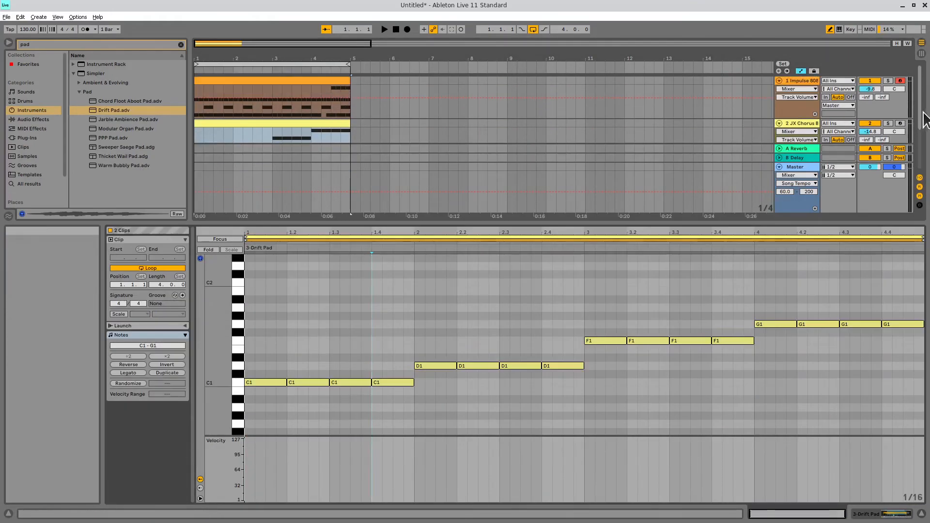
{"action": "left_click", "coordinate": [282, 83]}
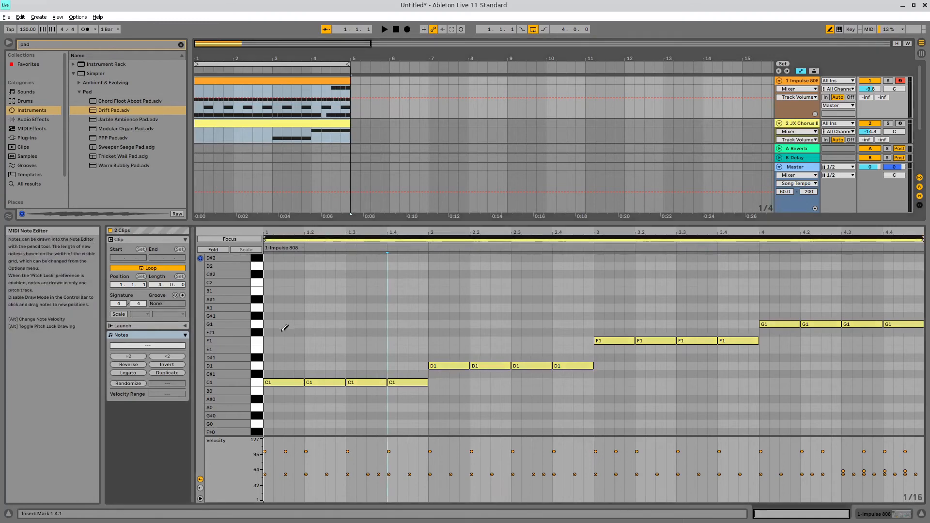
- Try drawing 1/16 notes between F#1 and B1 across bars 1 and 2 of the Impulse 808 clip, and undo them
{"action": "mouse_move", "coordinate": [284, 331]}
{"action": "left_mouse_down"}
{"action": "mouse_move", "coordinate": [383, 313]}
{"action": "mouse_move", "coordinate": [436, 290]}
{"action": "mouse_move", "coordinate": [509, 315]}
{"action": "left_mouse_up"}
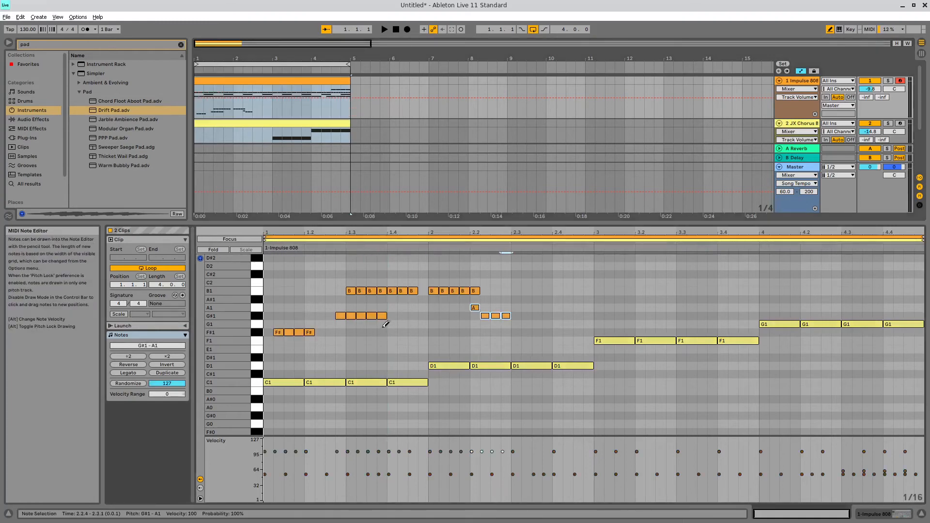
{"action": "key", "text": "ctrl+z"}
- Switch the multi-clip editing to the JX Chorus Bass clip and draw 1/4 G1 notes at 1.2 and 1.3
{"action": "left_click", "coordinate": [370, 239]}
{"action": "left_click_drag", "start_coordinate": [311, 318], "coordinate": [386, 317]}
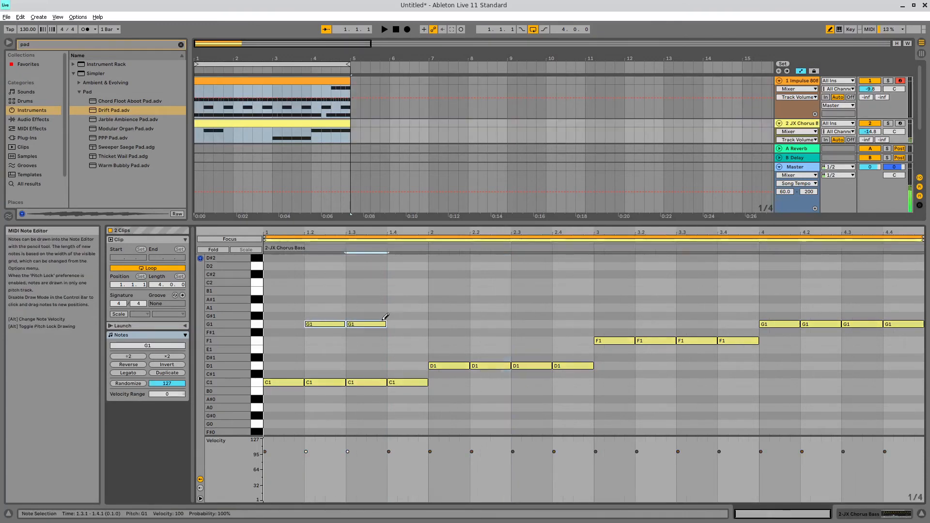
{"action": "left_click", "coordinate": [504, 319]}
{"action": "left_click", "coordinate": [509, 319]}
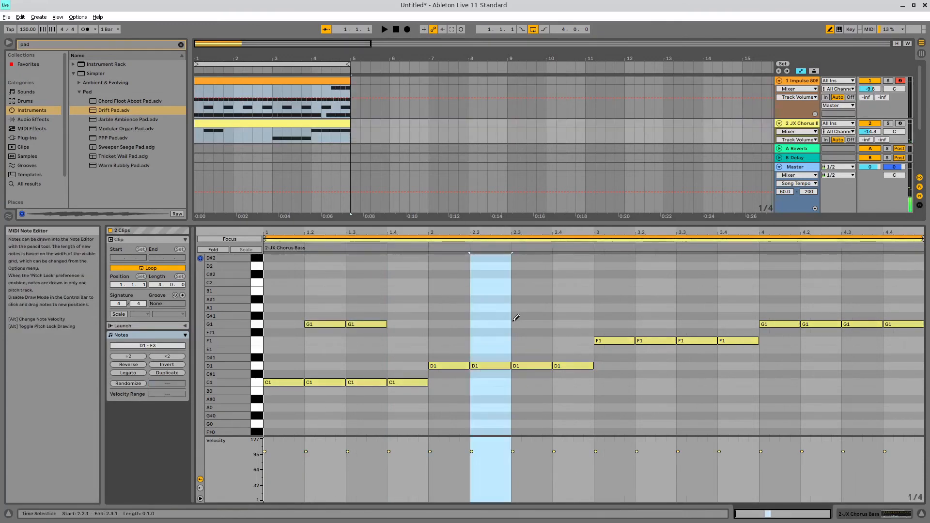
- Turn on Focus mode for the multi-clip note editor and switch the focus to the Impulse 808 clip
{"action": "left_click", "coordinate": [230, 239]}
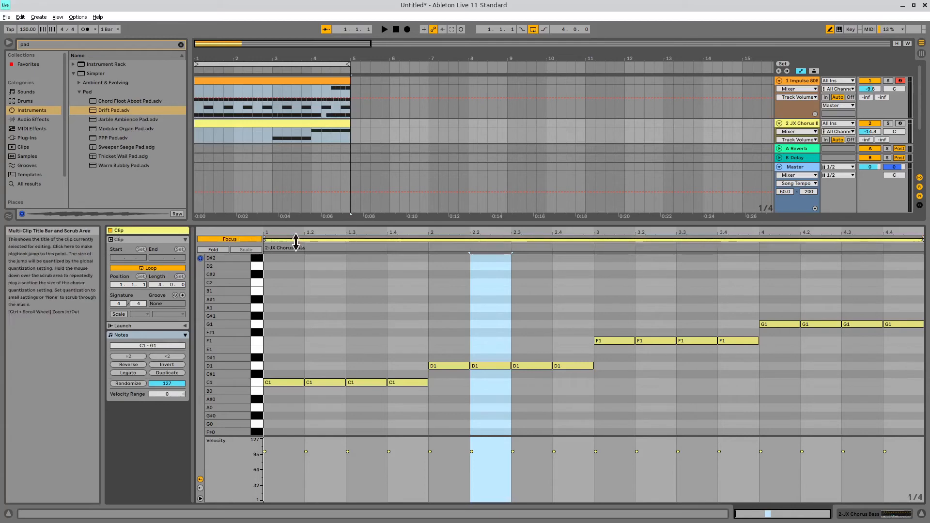
{"action": "left_click", "coordinate": [409, 379]}
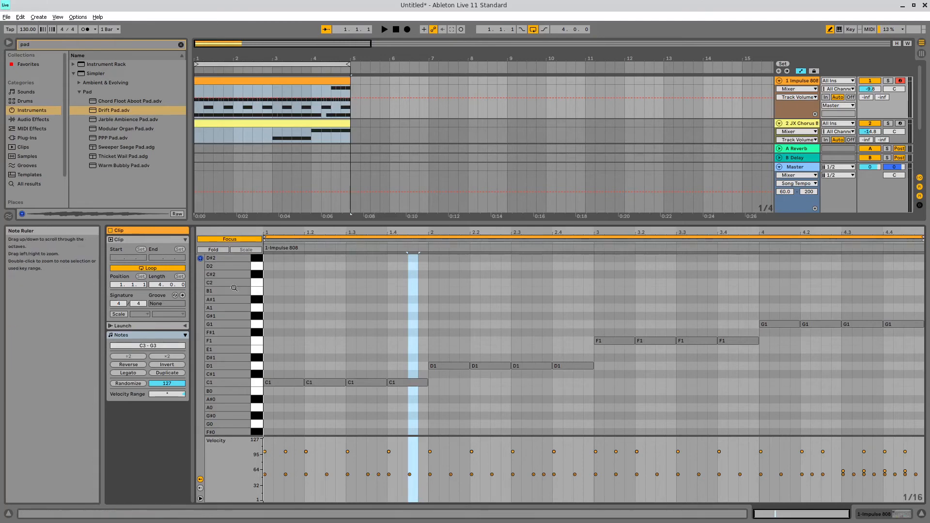
{"action": "scroll", "coordinate": [315, 322], "scroll_direction": "up", "scroll_amount": 3}
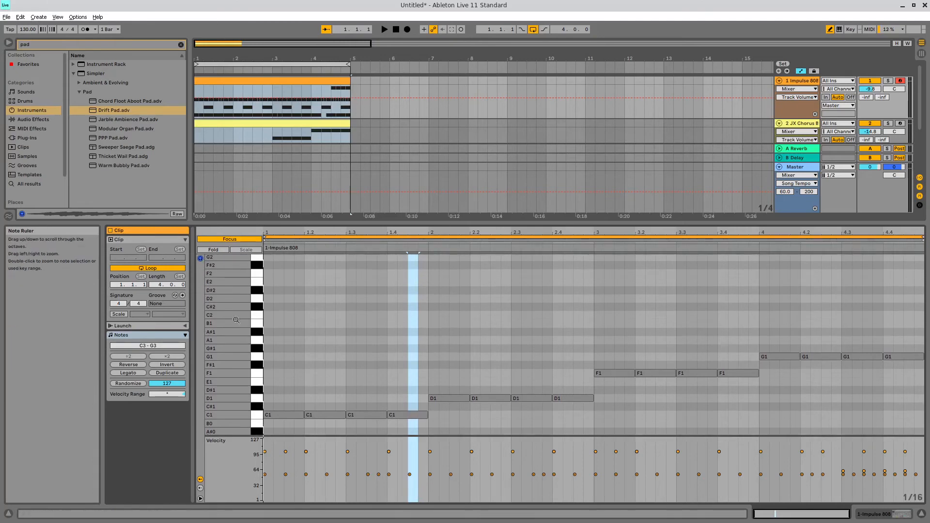
- Try a one-bar C2 note in bar 1 of the Impulse 808 clip, play the loop with it, and remove the note
{"action": "left_click", "coordinate": [288, 315]}
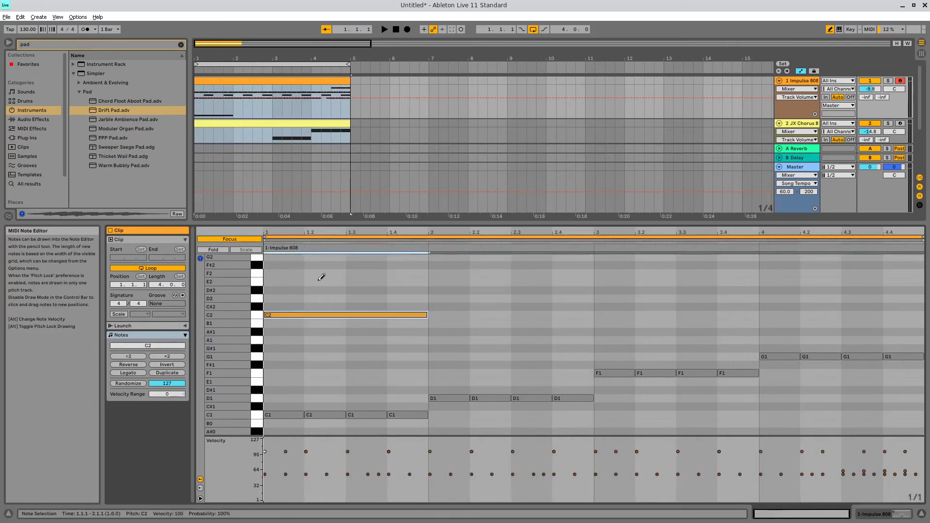
{"action": "key", "text": "space"}
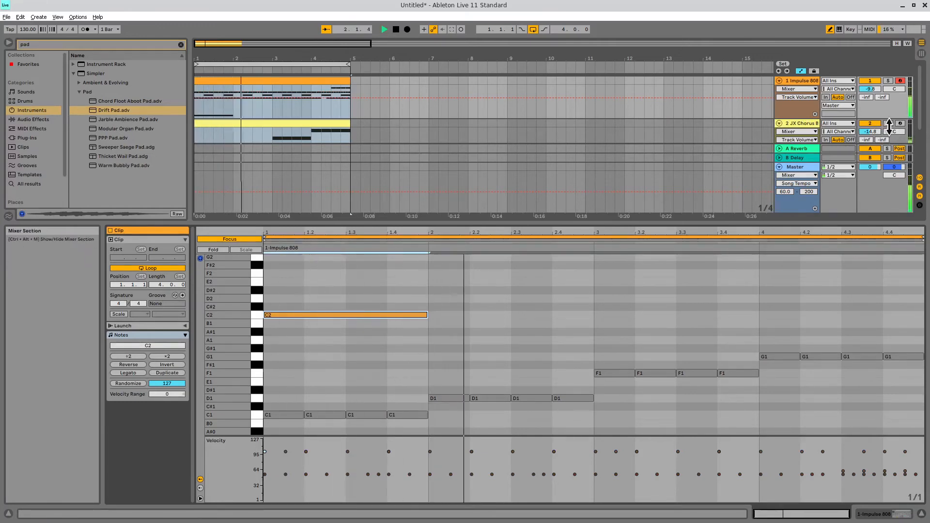
{"action": "key", "text": "space"}
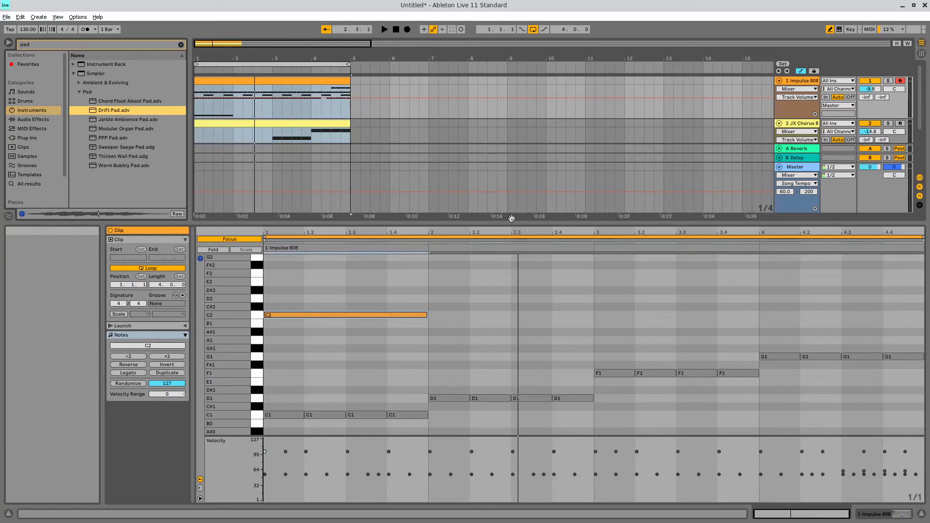
{"action": "left_click_drag", "start_coordinate": [491, 223], "coordinate": [492, 273]}
{"action": "key", "text": "space"}
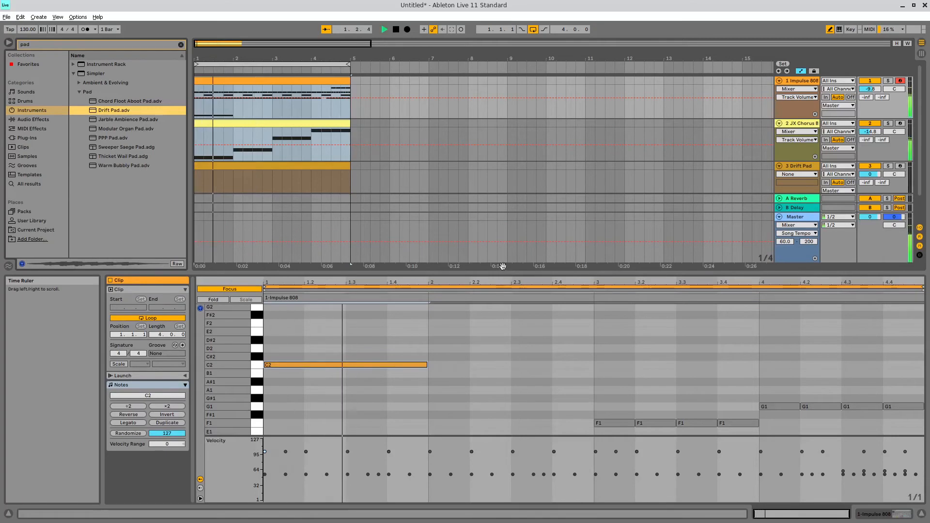
{"action": "key", "text": "space"}
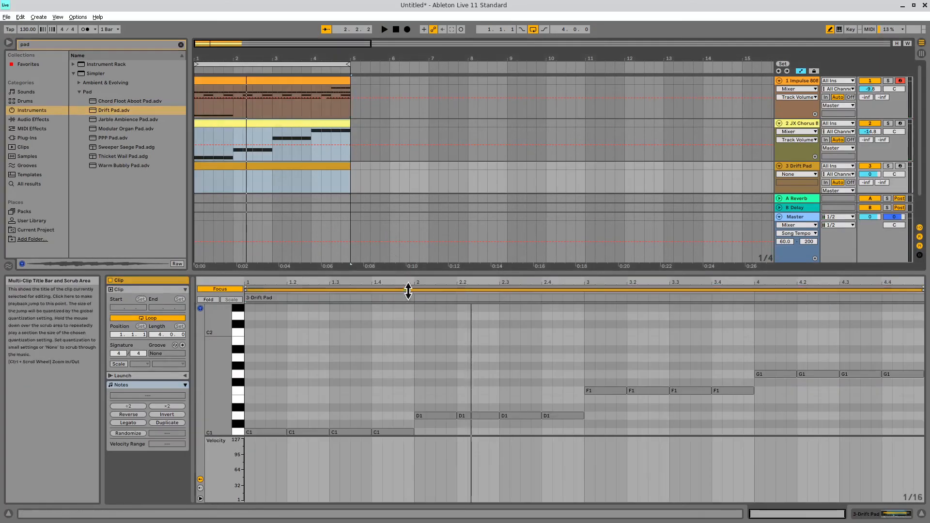
{"action": "left_click_drag", "start_coordinate": [428, 272], "coordinate": [428, 247]}
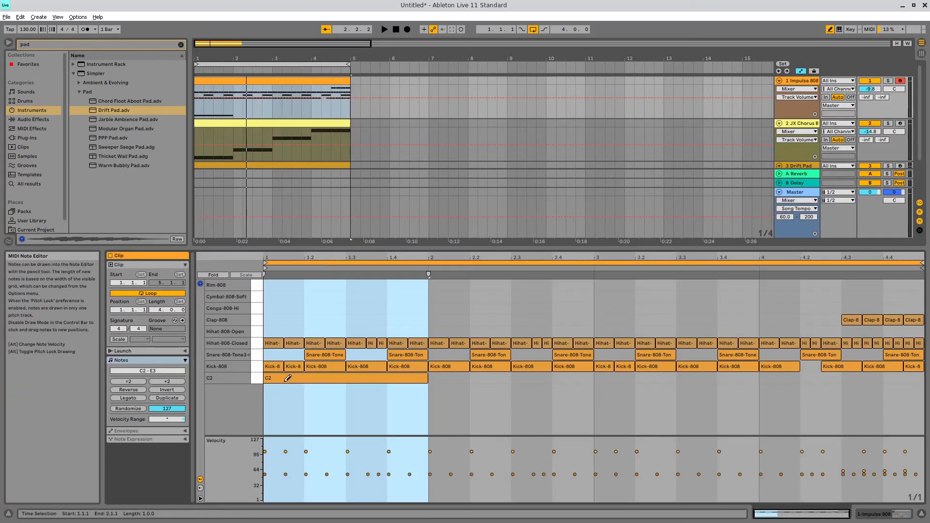
{"action": "left_click", "coordinate": [288, 378]}
- Open the JX Chorus Bass and Drift Pad clips together in the note editor and audition the C3 key
{"action": "left_click", "coordinate": [285, 128]}
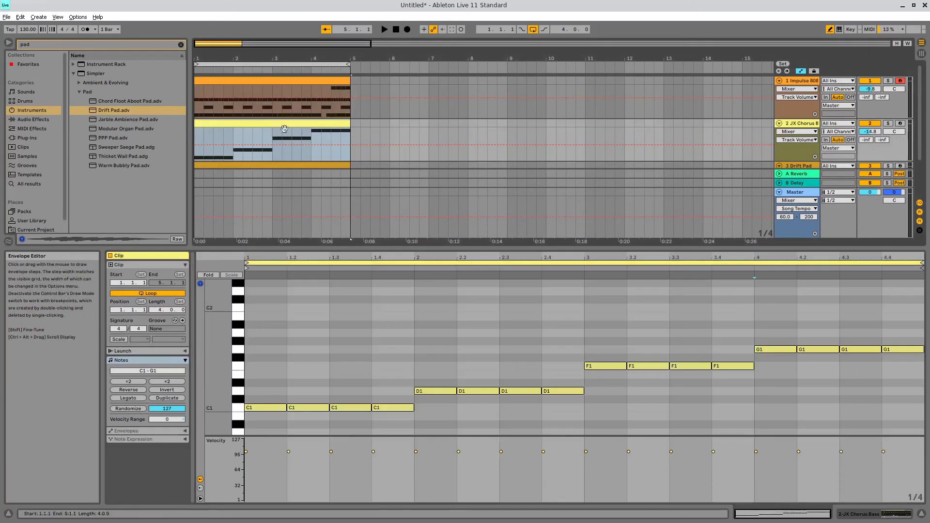
{"action": "left_click", "coordinate": [291, 165]}
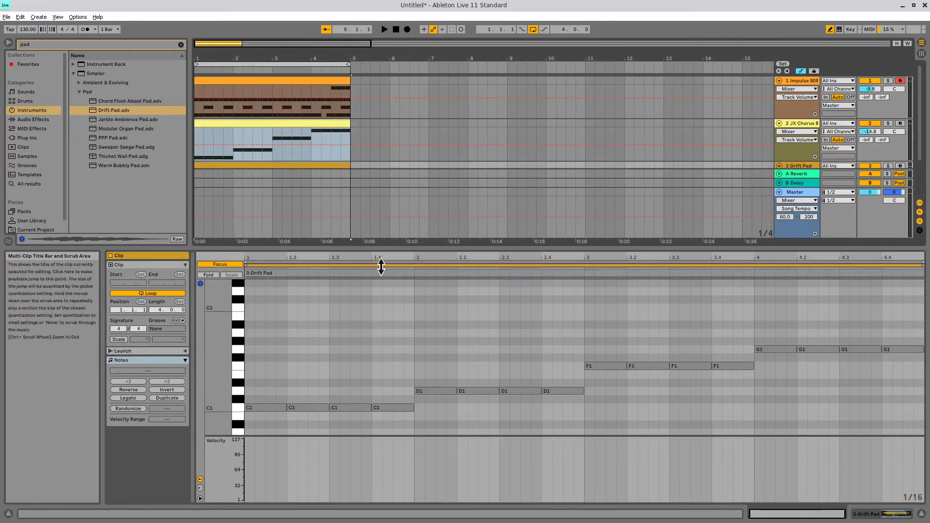
{"action": "left_click_drag", "start_coordinate": [400, 248], "coordinate": [401, 210]}
{"action": "scroll", "coordinate": [238, 325], "scroll_direction": "up", "scroll_amount": 3}
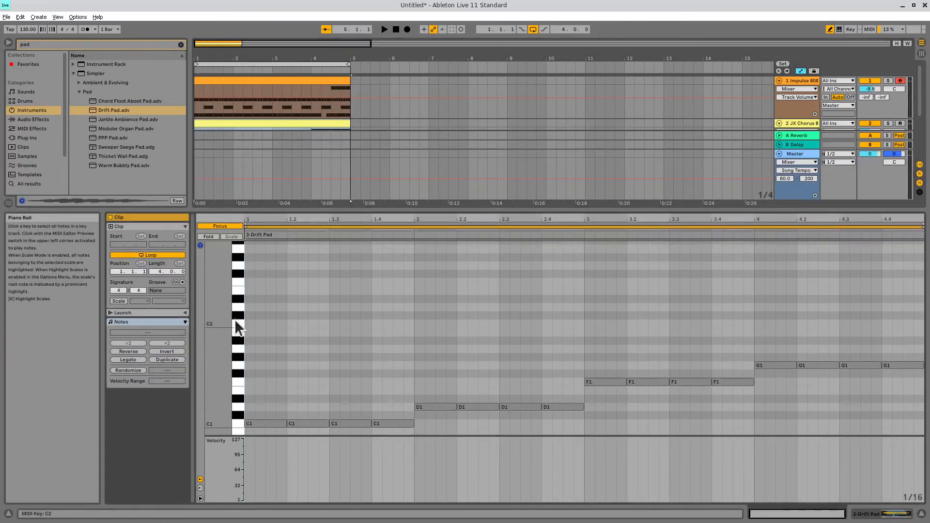
{"action": "scroll", "coordinate": [239, 300], "scroll_direction": "up", "scroll_amount": 3}
{"action": "left_click", "coordinate": [240, 285]}
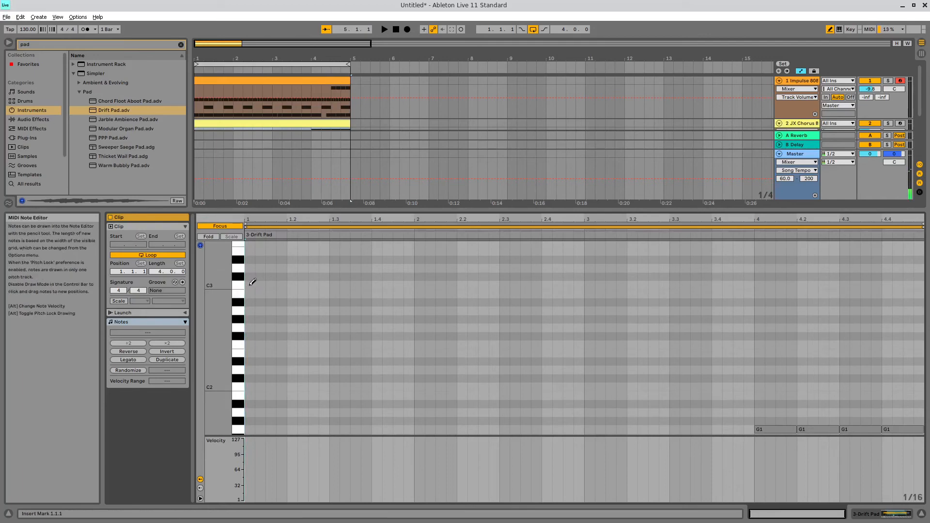
- Set the grid to 1/1 and draw a one-bar chord of C3, E3 and G3 in bar 1 of the Drift Pad clip
{"action": "left_click", "coordinate": [249, 285]}
{"action": "key", "text": "ctrl+2"}
{"action": "key", "text": "ctrl+2"}
{"action": "key", "text": "ctrl+2"}
{"action": "key", "text": "ctrl+2"}
{"action": "left_click", "coordinate": [275, 285]}
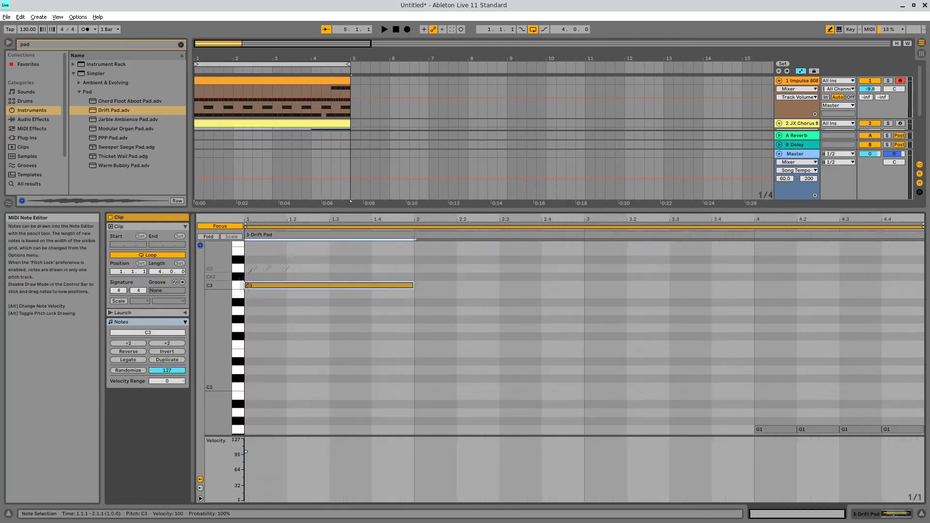
{"action": "scroll", "coordinate": [261, 290], "scroll_direction": "up", "scroll_amount": 3}
{"action": "left_click", "coordinate": [252, 307]}
{"action": "left_click", "coordinate": [252, 280]}
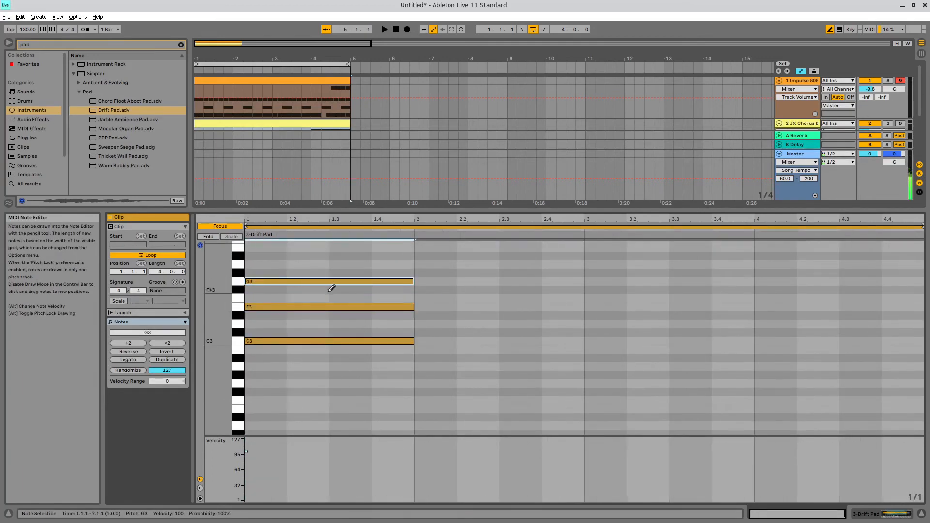
- Leave Draw Mode and copy the Drift Pad's bar 1 chord to bar 2, adjusting it to D3, F3 and A3
{"action": "mouse_move", "coordinate": [226, 354]}
{"action": "left_mouse_down"}
{"action": "mouse_move", "coordinate": [261, 223]}
{"action": "mouse_move", "coordinate": [225, 351]}
{"action": "left_mouse_up"}
{"action": "key", "text": "b"}
{"action": "mouse_move", "coordinate": [265, 259]}
{"action": "left_mouse_down"}
{"action": "mouse_move", "coordinate": [272, 338]}
{"action": "mouse_move", "coordinate": [440, 339]}
{"action": "mouse_move", "coordinate": [445, 321]}
{"action": "left_mouse_up"}
{"action": "left_click", "coordinate": [430, 288]}
{"action": "left_click_drag", "start_coordinate": [432, 287], "coordinate": [433, 295]}
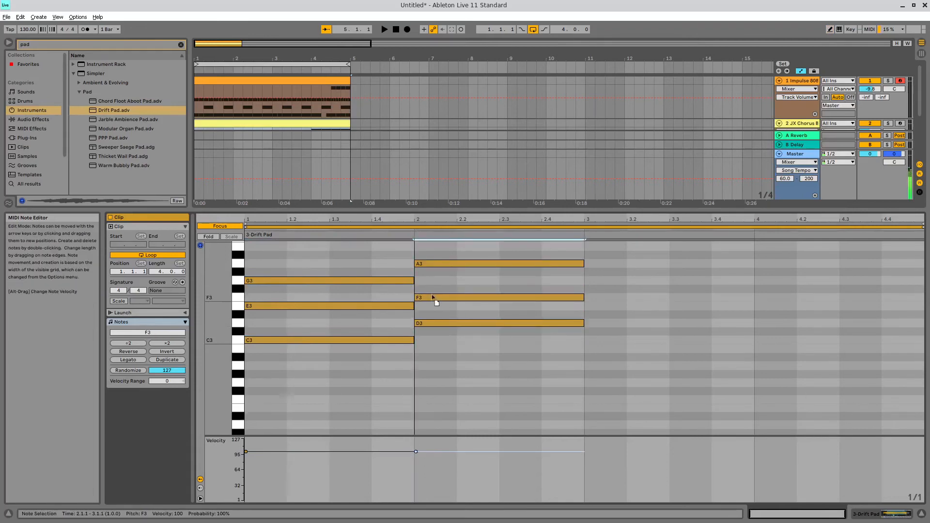
- Copy the major chord to bar 3 as F3, A3, C4 and to bar 4 as F#3, A#3, C#4 in the Drift Pad clip
{"action": "left_click_drag", "start_coordinate": [297, 256], "coordinate": [620, 297]}
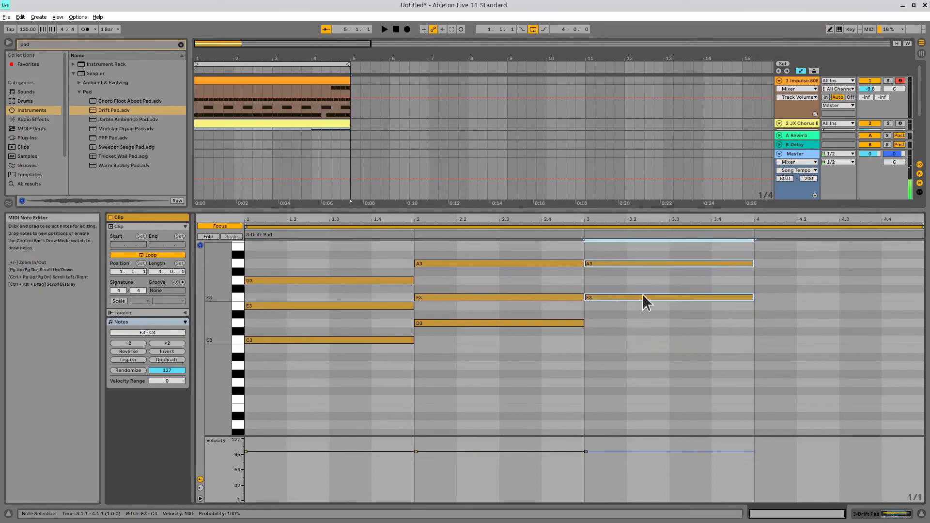
{"action": "left_click_drag", "start_coordinate": [638, 216], "coordinate": [637, 214]}
{"action": "left_click_drag", "start_coordinate": [597, 298], "coordinate": [767, 294], "text": "ctrl"}
{"action": "scroll", "coordinate": [691, 310], "scroll_direction": "up", "scroll_amount": 3}
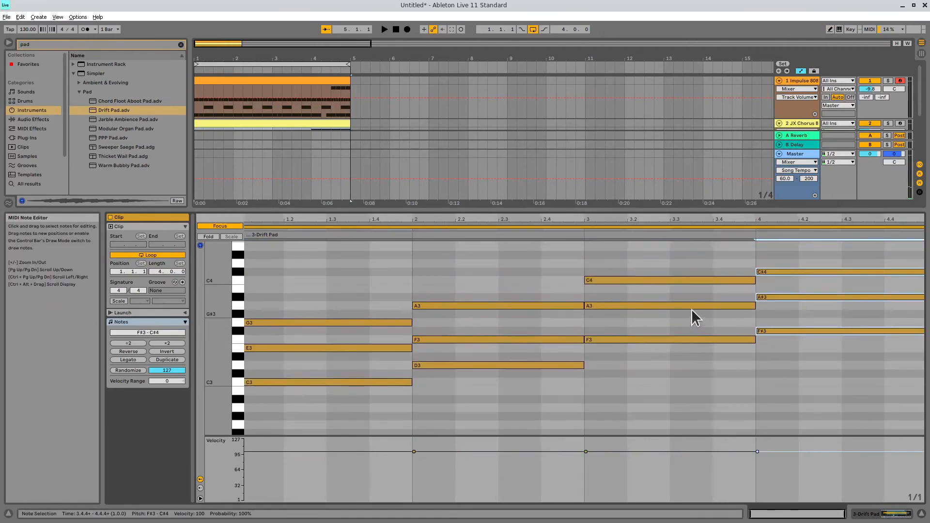
{"action": "scroll", "coordinate": [607, 276], "scroll_direction": "up", "scroll_amount": 1}
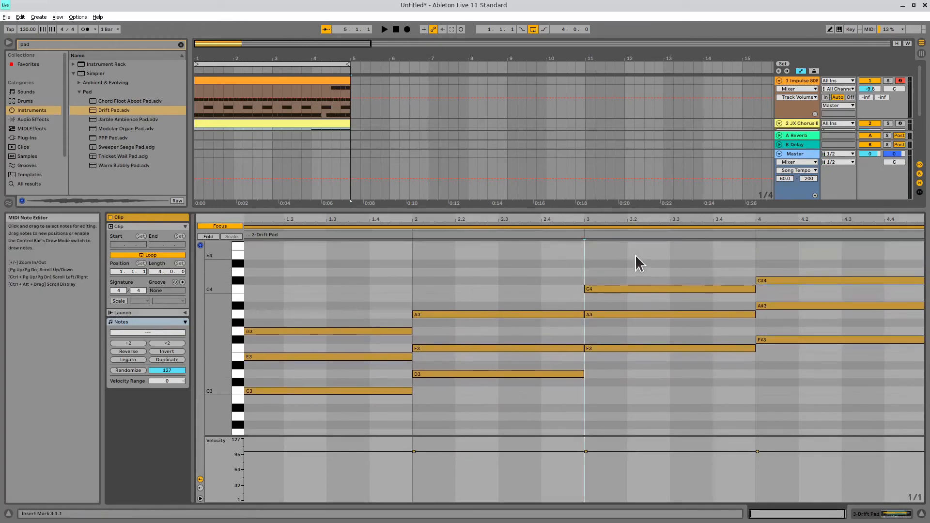
- Transpose the top notes of the bar 3 and bar 4 chords down one octave to C3 and C#3, and play the loop
{"action": "left_click_drag", "start_coordinate": [635, 255], "coordinate": [788, 289]}
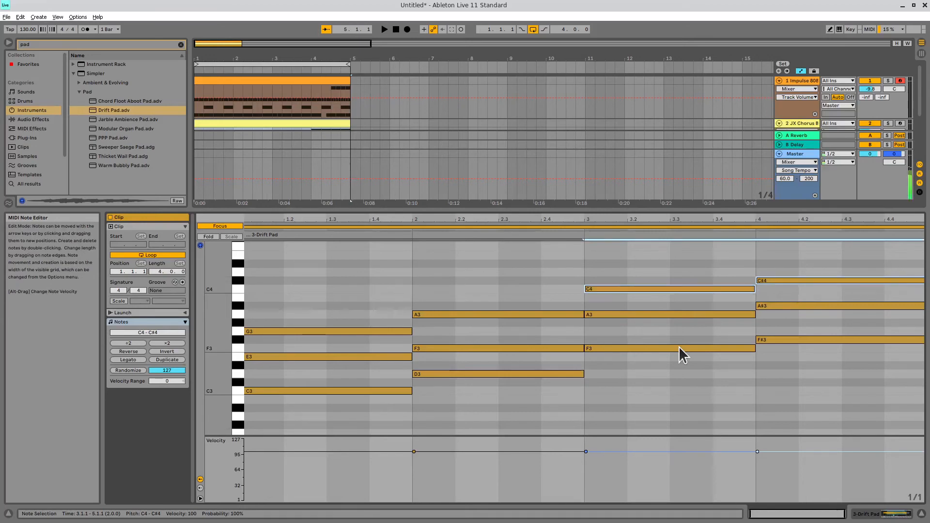
{"action": "key", "text": "Up"}
{"action": "key", "text": "Down"}
{"action": "key", "text": "shift+Down"}
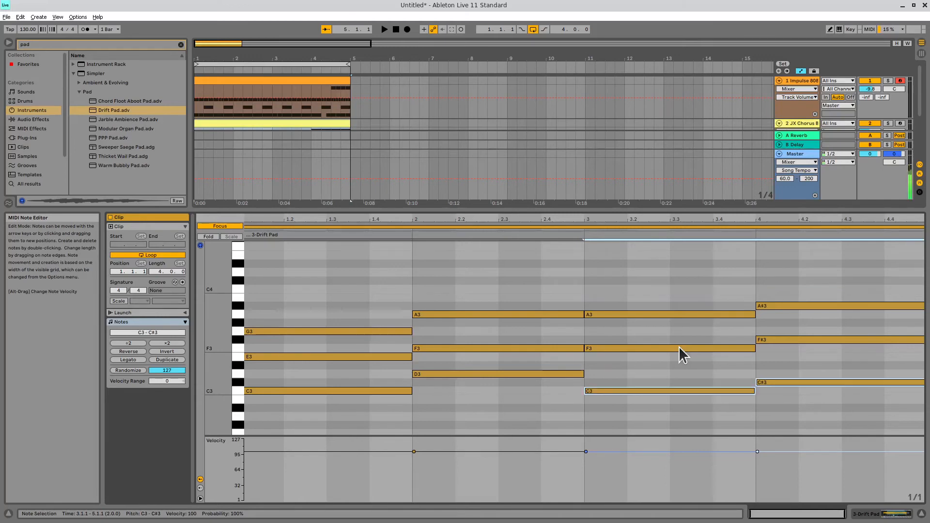
{"action": "key", "text": "space"}
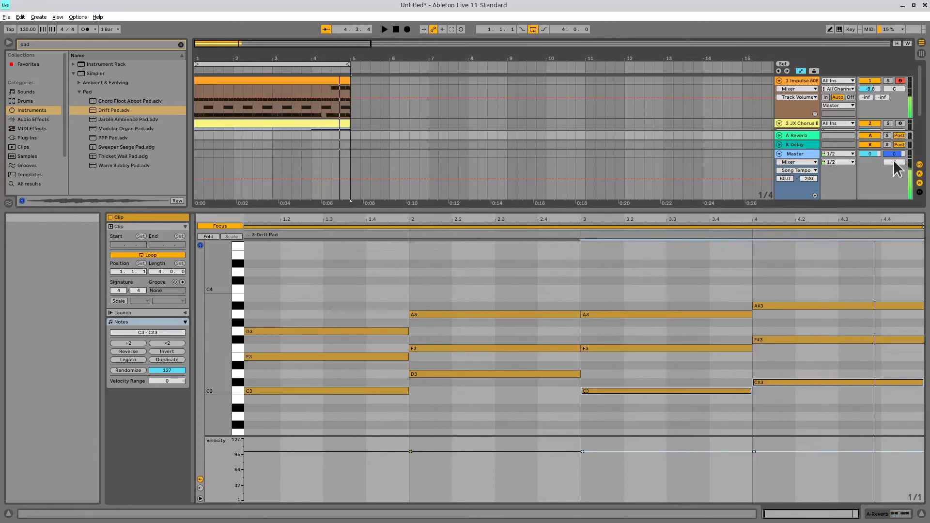
- Move the whole bar 4 chord of the Drift Pad clip up a semitone to D3, G3 and B3
{"action": "left_click_drag", "start_coordinate": [770, 386], "coordinate": [771, 379]}
{"action": "key", "text": "ctrl+z"}
{"action": "key", "text": "ctrl+z"}
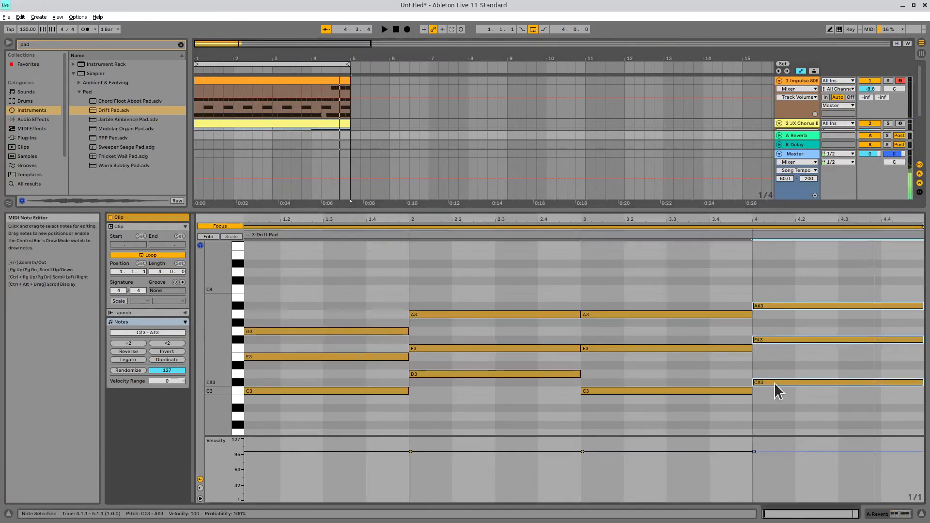
- Balance the track volumes during playback: Impulse 808 at -9.4 dB, JX Chorus Bass at about -22 dB and Drift Pad at about -11 dB
{"action": "scroll", "coordinate": [915, 181], "scroll_direction": "down", "scroll_amount": 3}
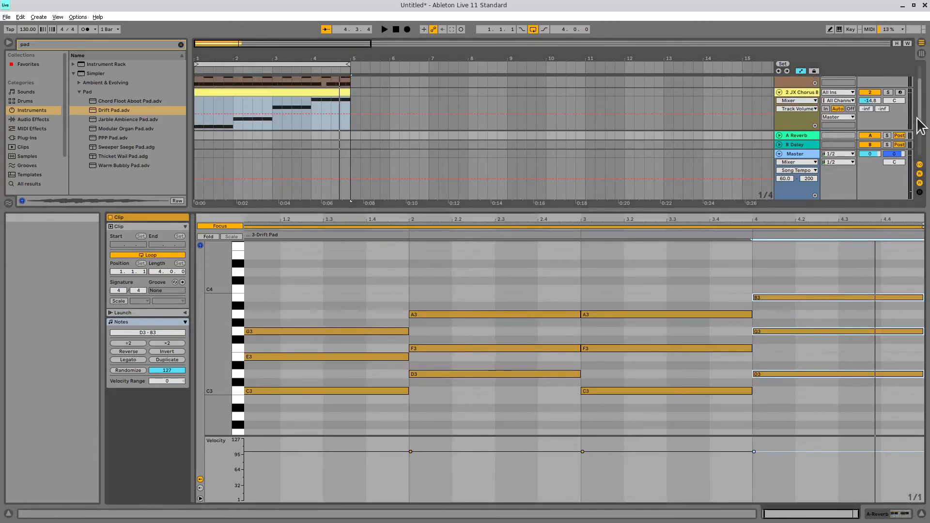
{"action": "scroll", "coordinate": [903, 113], "scroll_direction": "down", "scroll_amount": 2}
{"action": "key", "text": "space"}
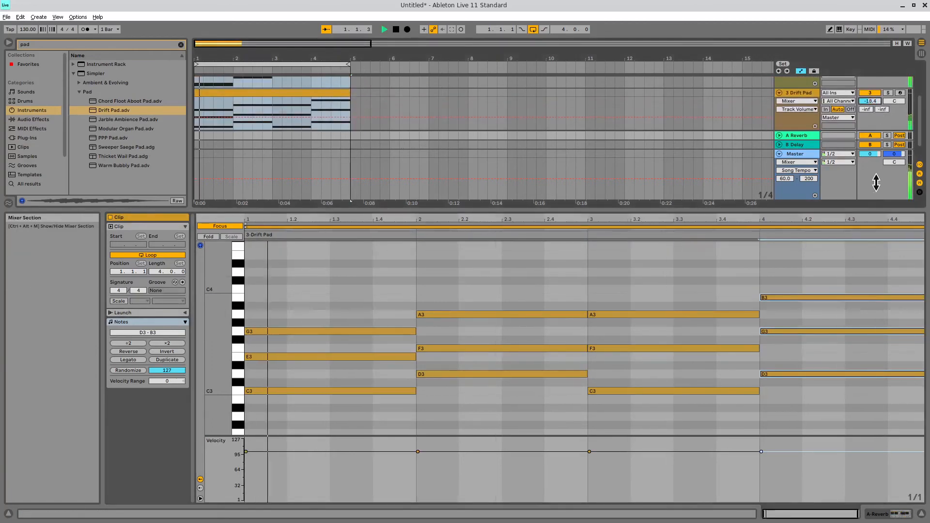
{"action": "left_click_drag", "start_coordinate": [873, 101], "coordinate": [890, 77]}
{"action": "scroll", "coordinate": [923, 114], "scroll_direction": "up", "scroll_amount": 2}
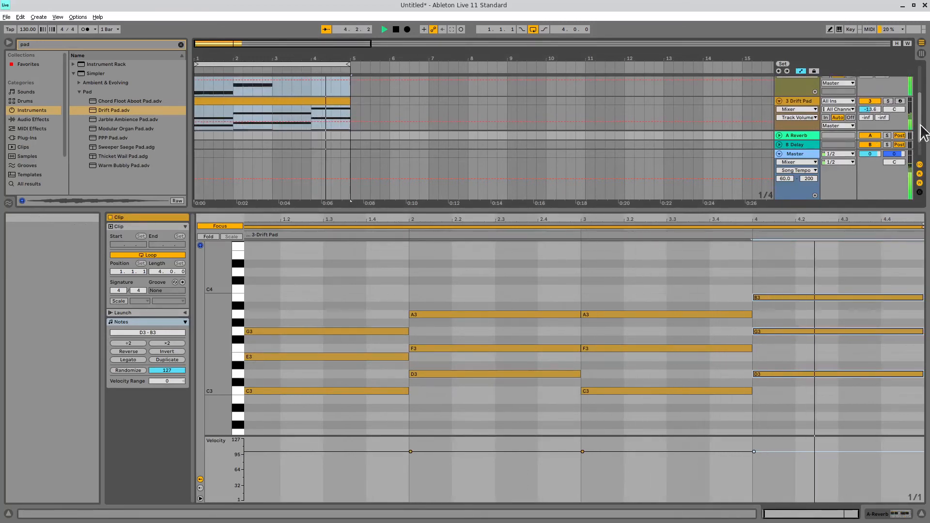
{"action": "left_click_drag", "start_coordinate": [872, 90], "coordinate": [870, 105]}
{"action": "scroll", "coordinate": [915, 118], "scroll_direction": "down", "scroll_amount": 2}
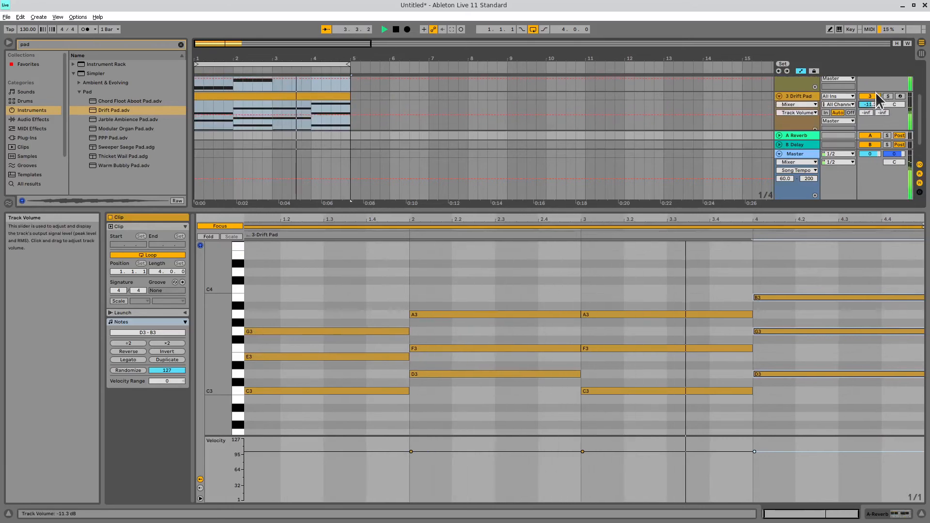
{"action": "scroll", "coordinate": [922, 119], "scroll_direction": "up", "scroll_amount": 2}
{"action": "left_click_drag", "start_coordinate": [872, 99], "coordinate": [869, 110]}
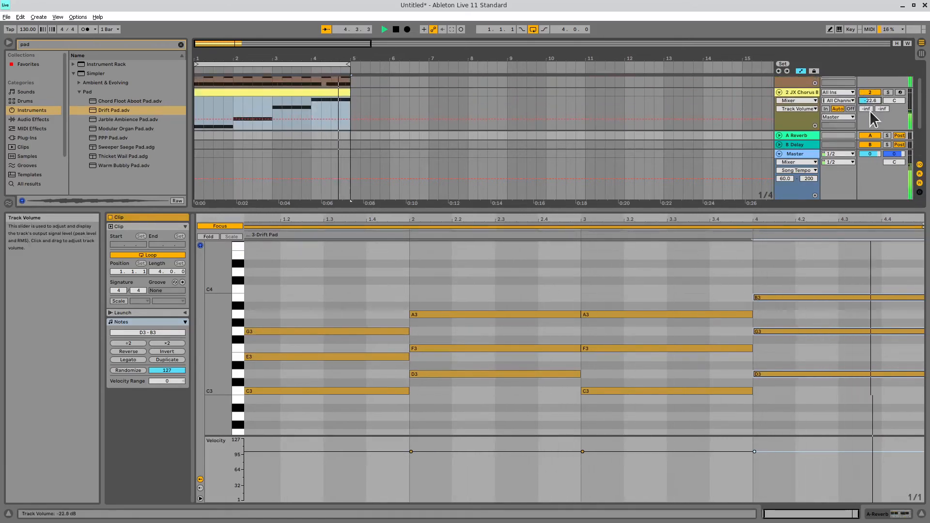
- Insert a new MIDI track below Drift Pad and create an empty four-bar MIDI clip on it over bars 1 to 4
{"action": "left_click", "coordinate": [211, 215]}
{"action": "left_click", "coordinate": [202, 219]}
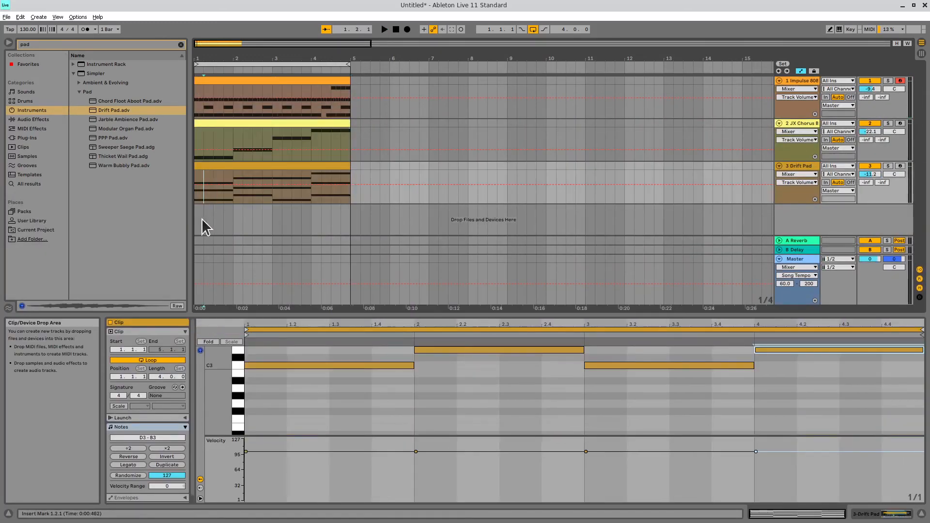
{"action": "left_click", "coordinate": [198, 219]}
{"action": "right_click", "coordinate": [867, 216]}
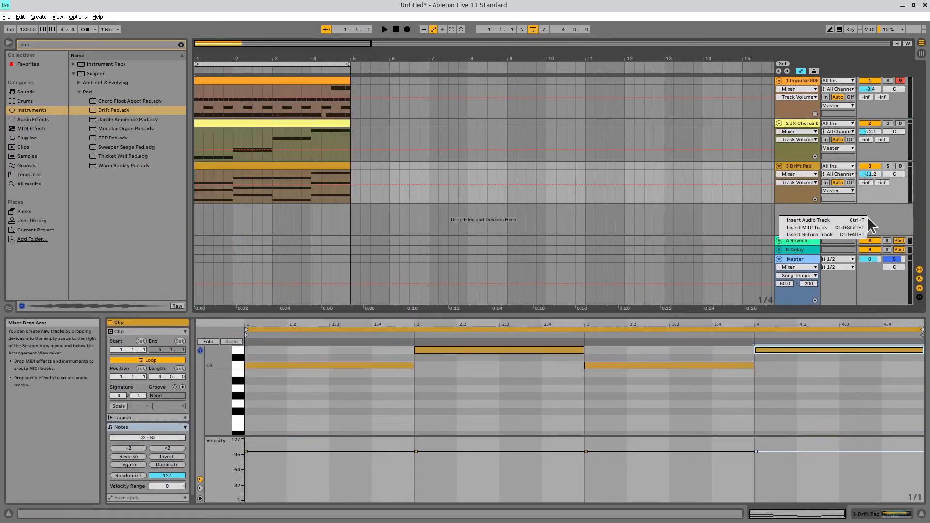
{"action": "left_click", "coordinate": [859, 228]}
{"action": "left_click", "coordinate": [38, 17]}
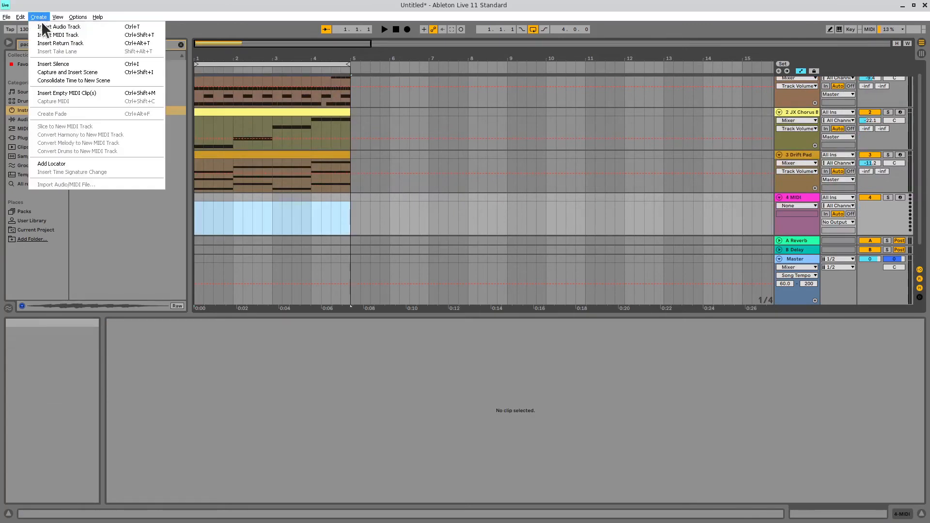
{"action": "left_click", "coordinate": [77, 93]}
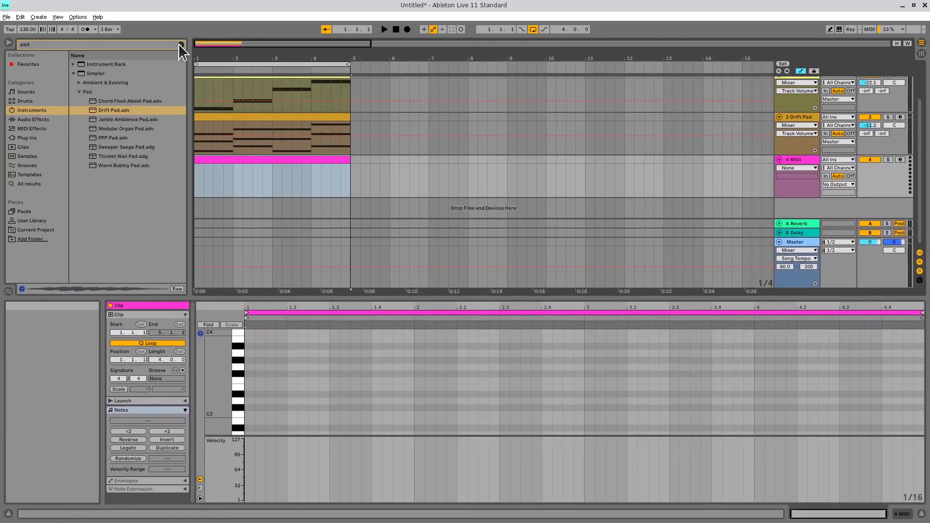
- Search the instruments for "lead" and expand the Synth Lead presets
{"action": "left_click", "coordinate": [181, 45]}
{"action": "type", "text": "lead"}
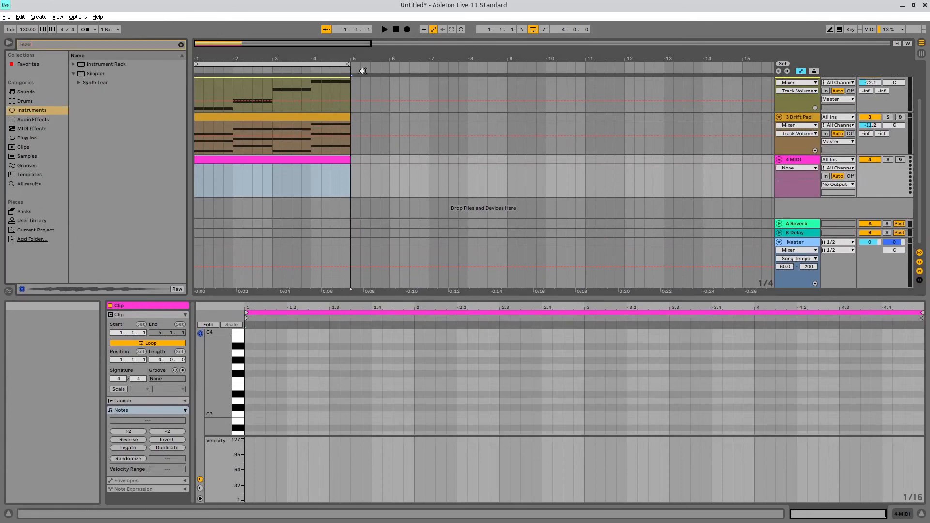
{"action": "left_click", "coordinate": [119, 84]}
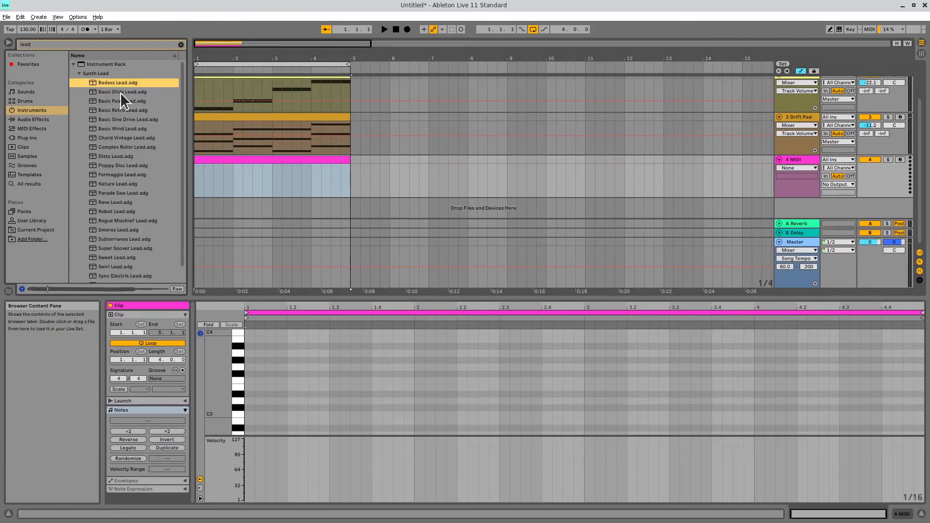
- Audition the Synth Lead presets from Basic Glide Lead to Complex Rotor Lead, and load Disto Lead on the new MIDI track
{"action": "left_click", "coordinate": [120, 92]}
{"action": "left_click", "coordinate": [126, 101]}
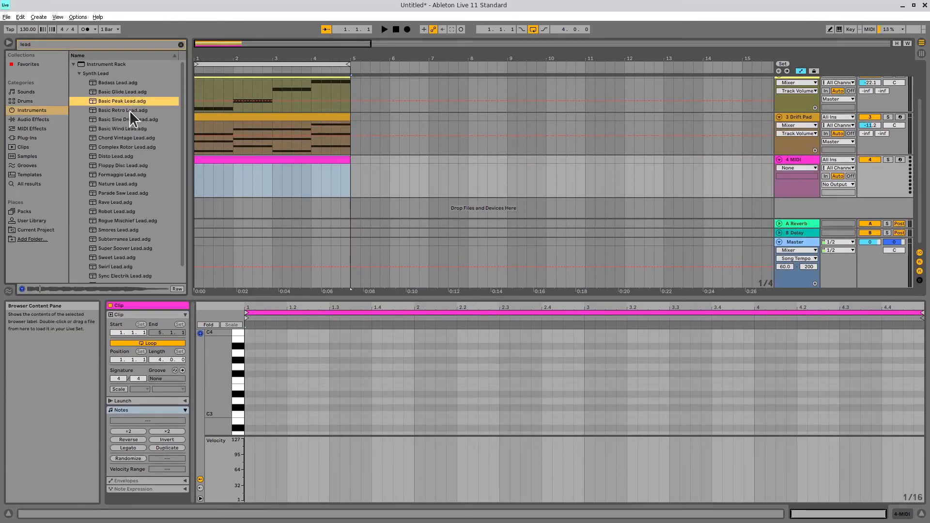
{"action": "left_click", "coordinate": [134, 94]}
{"action": "left_click", "coordinate": [130, 110]}
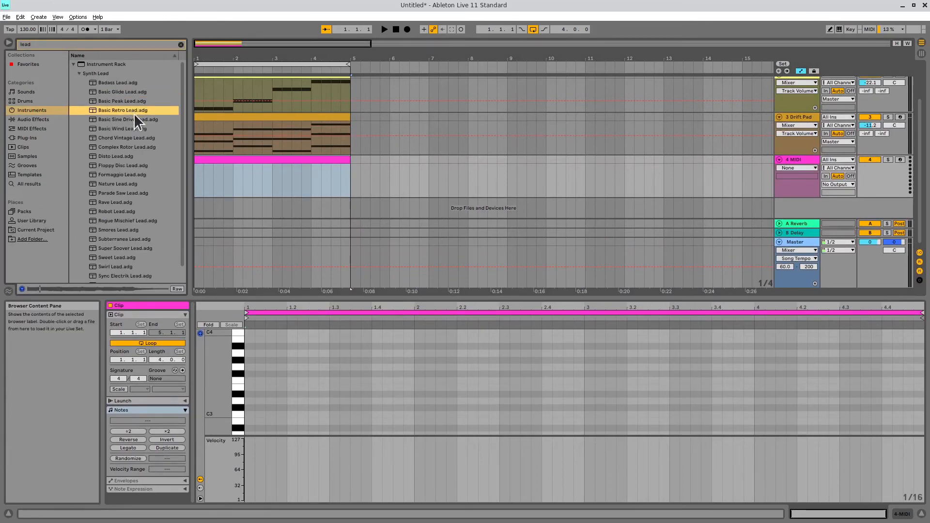
{"action": "left_click", "coordinate": [133, 119]}
{"action": "left_click", "coordinate": [132, 128]}
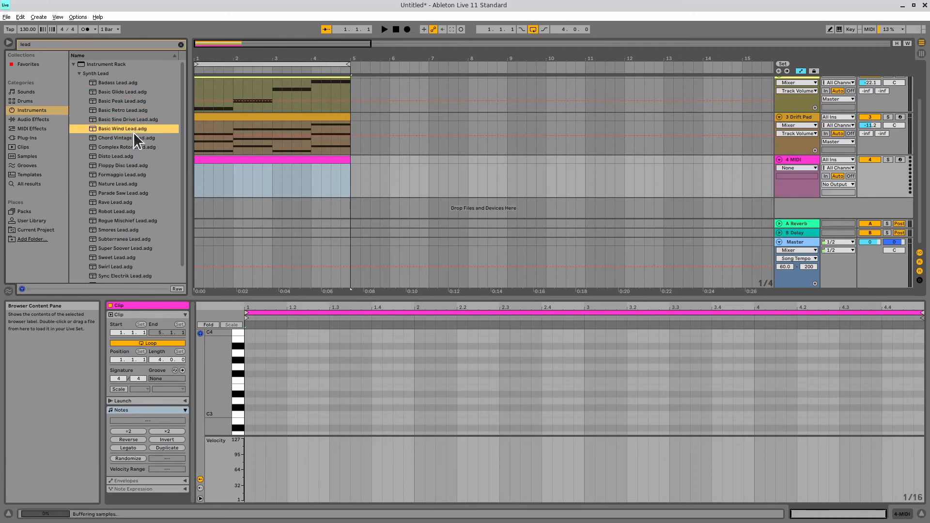
{"action": "left_click", "coordinate": [133, 137]}
{"action": "left_click", "coordinate": [129, 147]}
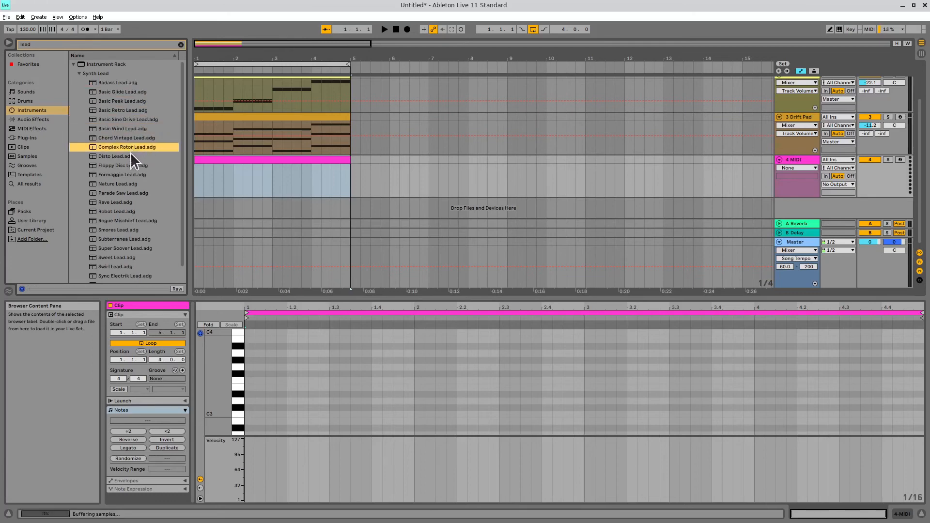
{"action": "double_click", "coordinate": [128, 157]}
- Show the Drift Pad chords together with the empty Disto Lead clip, focus note editing on Disto Lead and enable Draw Mode
{"action": "left_click", "coordinate": [276, 96], "text": "shift"}
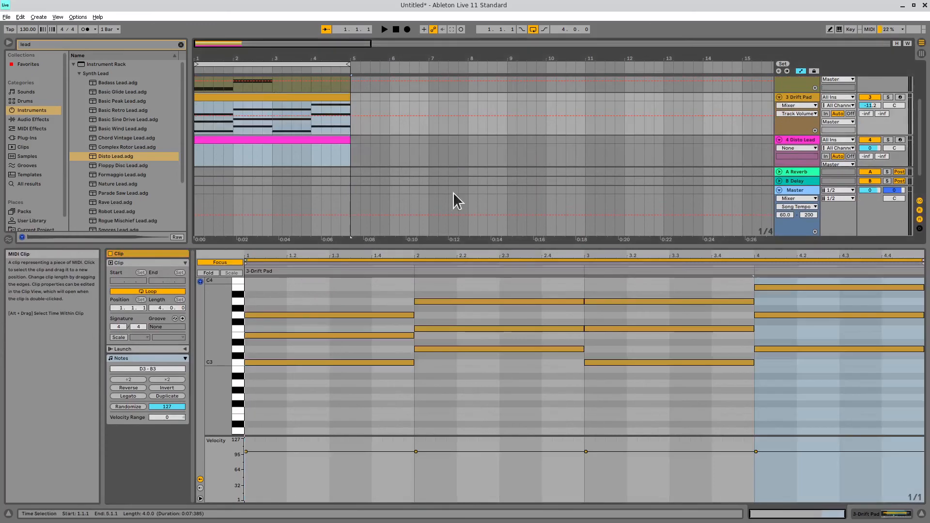
{"action": "left_click", "coordinate": [305, 264]}
{"action": "key", "text": "b"}
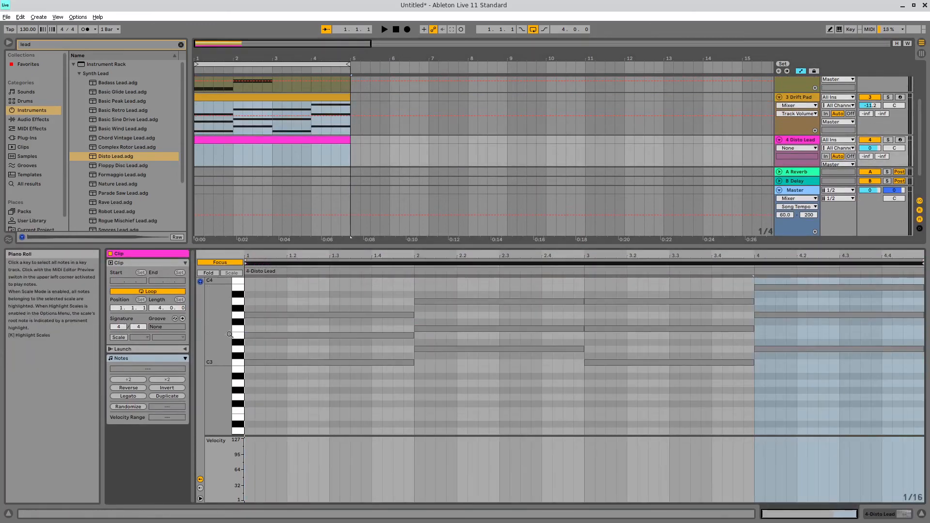
{"action": "scroll", "coordinate": [277, 392], "scroll_direction": "up", "scroll_amount": 3}
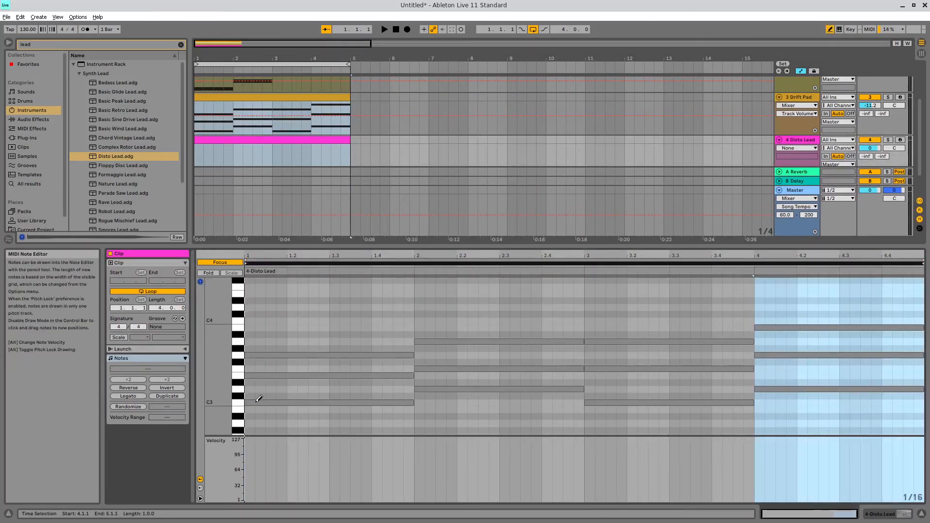
- Draw the bar 1 lead melody in eighth notes: C3, C3, G3, G3, A3, G3, F3, E3
{"action": "left_click", "coordinate": [255, 402]}
{"action": "left_click", "coordinate": [276, 402]}
{"action": "left_click", "coordinate": [297, 355]}
{"action": "left_click", "coordinate": [319, 355]}
{"action": "left_click", "coordinate": [340, 342]}
{"action": "left_click", "coordinate": [361, 355]}
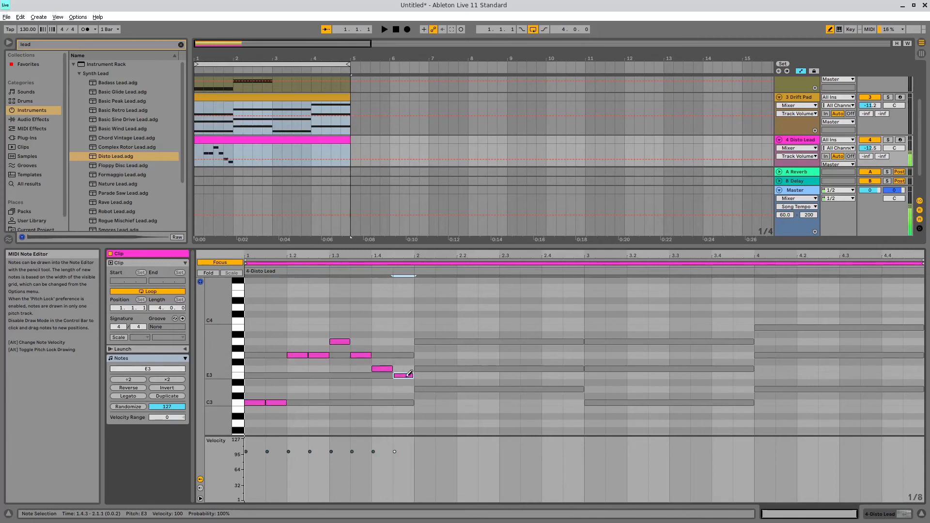
- Draw dotted quarter notes F3 and D3 from the start of bar 2 in the lead clip, and play the loop
{"action": "left_click", "coordinate": [484, 389]}
{"action": "mouse_move", "coordinate": [435, 369]}
{"action": "left_mouse_down"}
{"action": "mouse_move", "coordinate": [478, 369]}
{"action": "mouse_move", "coordinate": [509, 389]}
{"action": "mouse_move", "coordinate": [539, 389]}
{"action": "left_mouse_up"}
{"action": "left_click", "coordinate": [504, 390]}
{"action": "key", "text": "space"}
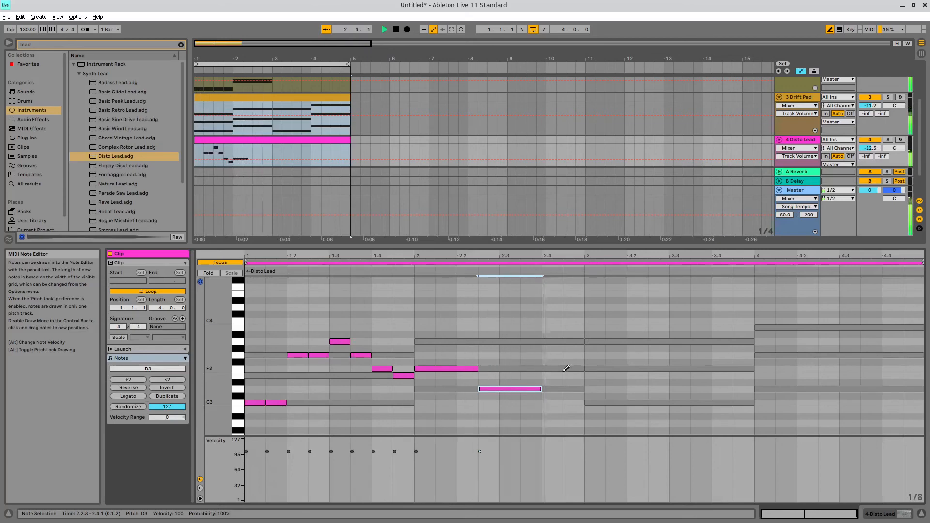
- Draw quarter notes F3 and C3 followed by eighth notes A3 and G3 in bar 3 of the lead clip
{"action": "left_click_drag", "start_coordinate": [597, 368], "coordinate": [627, 370]}
{"action": "mouse_move", "coordinate": [629, 402]}
{"action": "left_mouse_down"}
{"action": "mouse_move", "coordinate": [670, 402]}
{"action": "mouse_move", "coordinate": [648, 402]}
{"action": "left_mouse_up"}
{"action": "left_click_drag", "start_coordinate": [648, 403], "coordinate": [669, 405]}
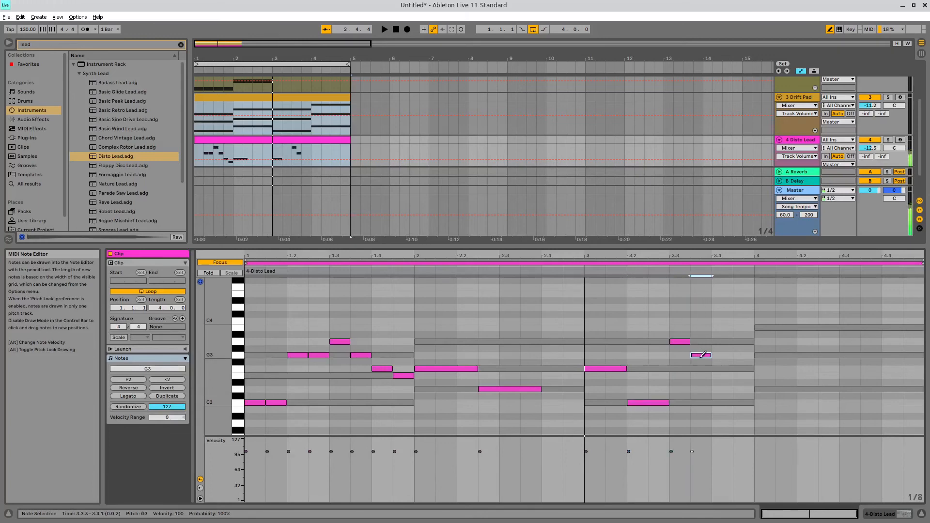
- Finish bar 3 with eighth notes F3 and G3, draw a half-note G3 and B3 eighth notes on 4.3 and 4.4, and play the loop
{"action": "left_click", "coordinate": [761, 355]}
{"action": "mouse_move", "coordinate": [800, 356]}
{"action": "left_mouse_down"}
{"action": "mouse_move", "coordinate": [780, 355]}
{"action": "mouse_move", "coordinate": [839, 357]}
{"action": "left_mouse_up"}
{"action": "key", "text": "space"}
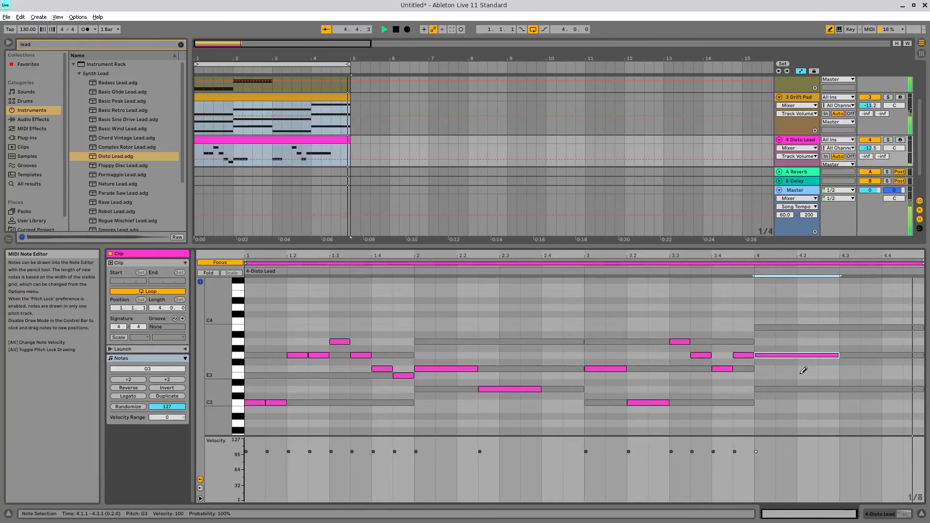
{"action": "left_click", "coordinate": [850, 328]}
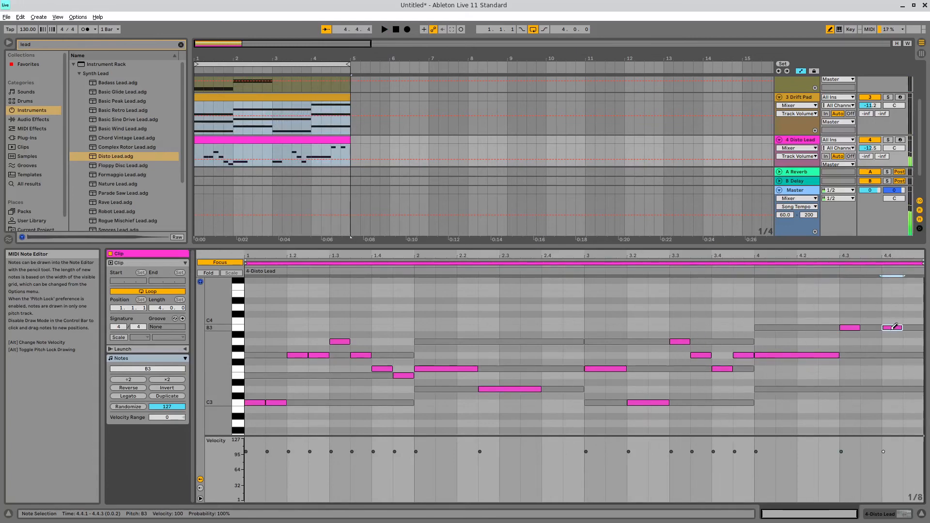
{"action": "key", "text": "space"}
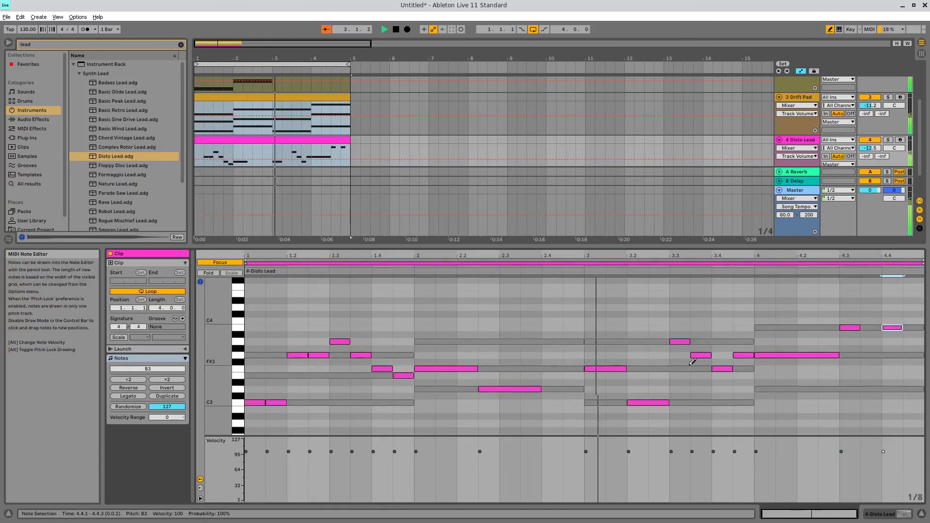
- Extend the first F3 of bar 3 to a dotted quarter, shorten the following C3 to an eighth note, and play the loop
{"action": "key", "text": "space"}
{"action": "left_click_drag", "start_coordinate": [625, 369], "coordinate": [648, 369]}
{"action": "left_click", "coordinate": [654, 403]}
{"action": "mouse_move", "coordinate": [659, 403]}
{"action": "left_mouse_down"}
{"action": "mouse_move", "coordinate": [690, 403]}
{"action": "mouse_move", "coordinate": [668, 403]}
{"action": "left_mouse_up"}
{"action": "key", "text": "space"}
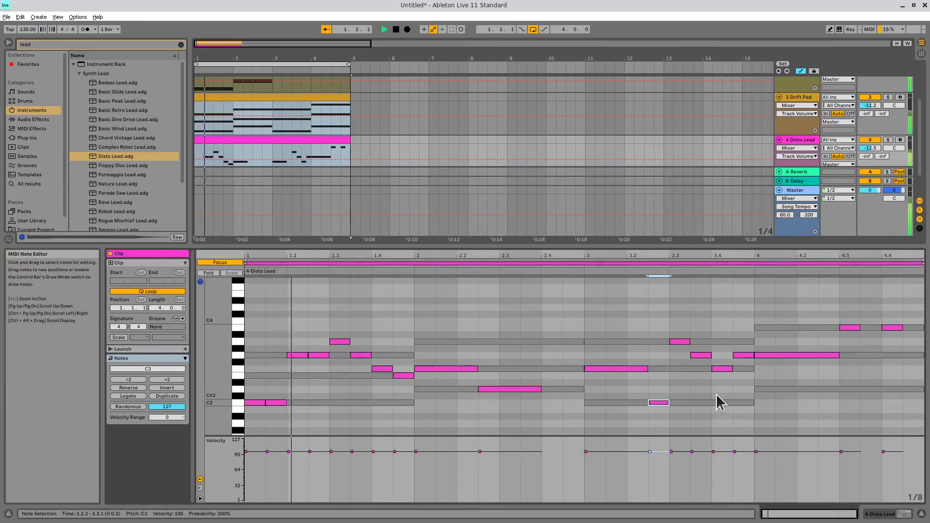
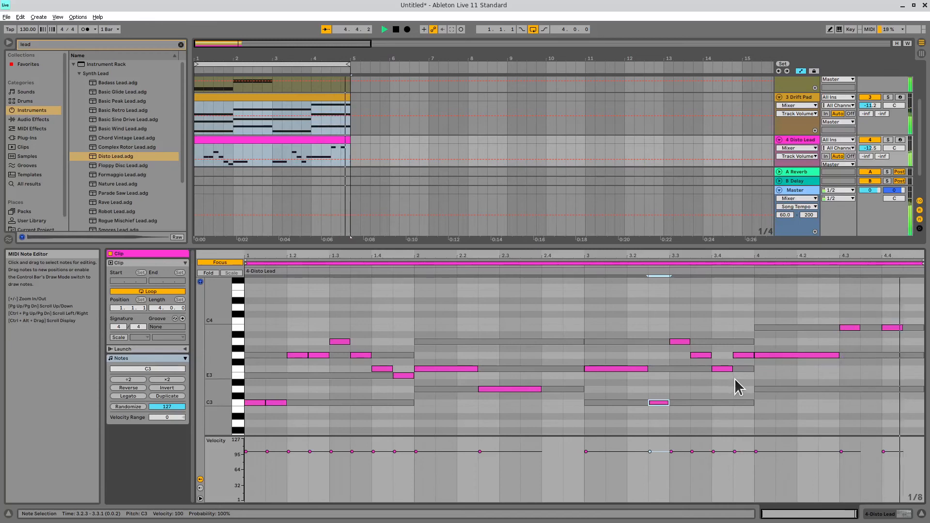
{"action": "key", "text": "space"}
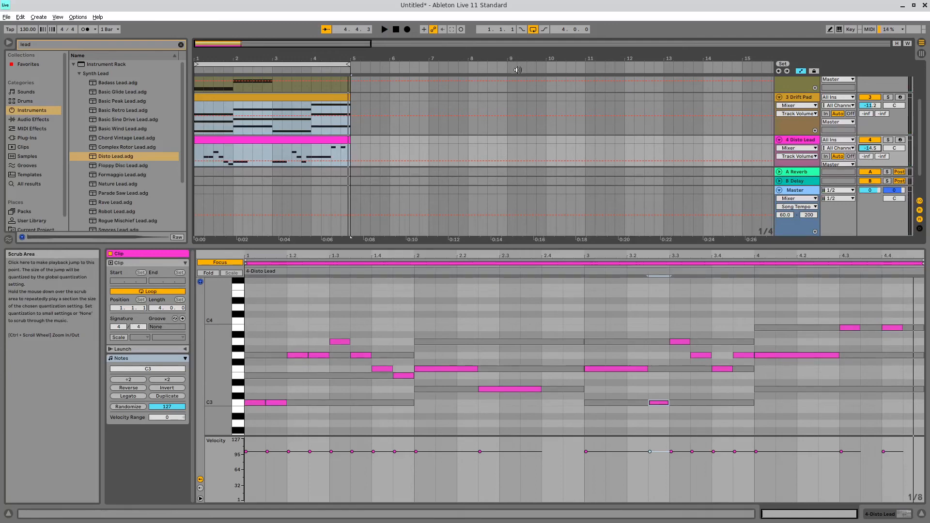
- Extend the Impulse 808 drum clip to bar 13 so its four-bar pattern plays three times
{"action": "left_click", "coordinate": [268, 97]}
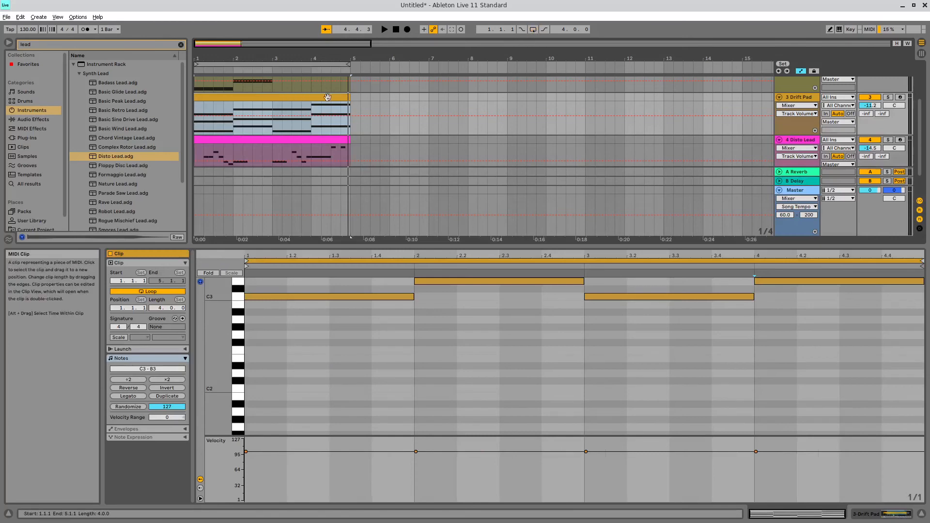
{"action": "scroll", "coordinate": [485, 184], "scroll_direction": "up", "scroll_amount": 3}
{"action": "left_click_drag", "start_coordinate": [597, 248], "coordinate": [597, 362]}
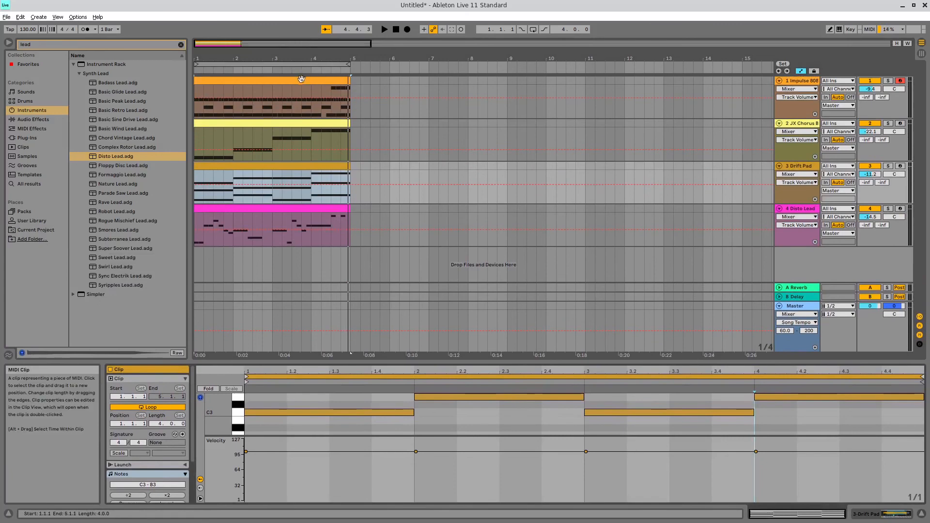
{"action": "left_click_drag", "start_coordinate": [301, 79], "coordinate": [376, 83]}
{"action": "key", "text": "ctrl+z"}
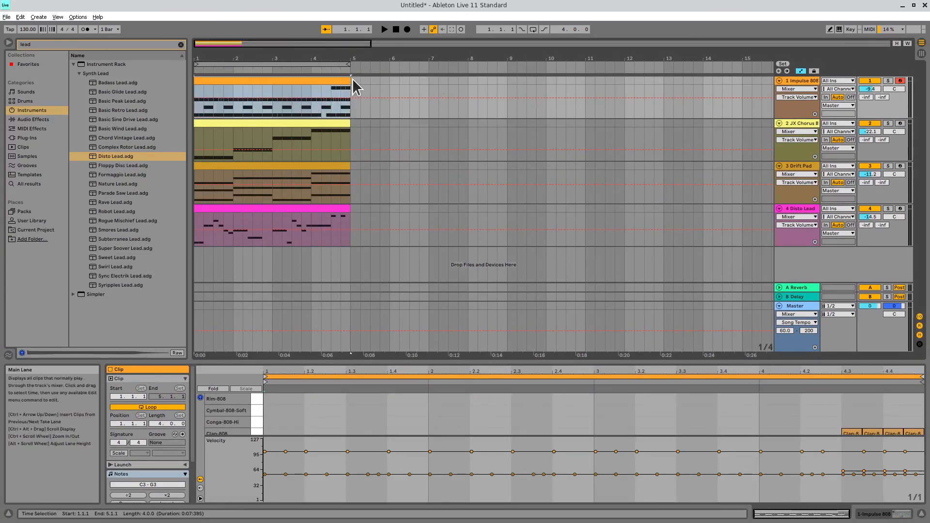
{"action": "left_click_drag", "start_coordinate": [349, 81], "coordinate": [663, 81]}
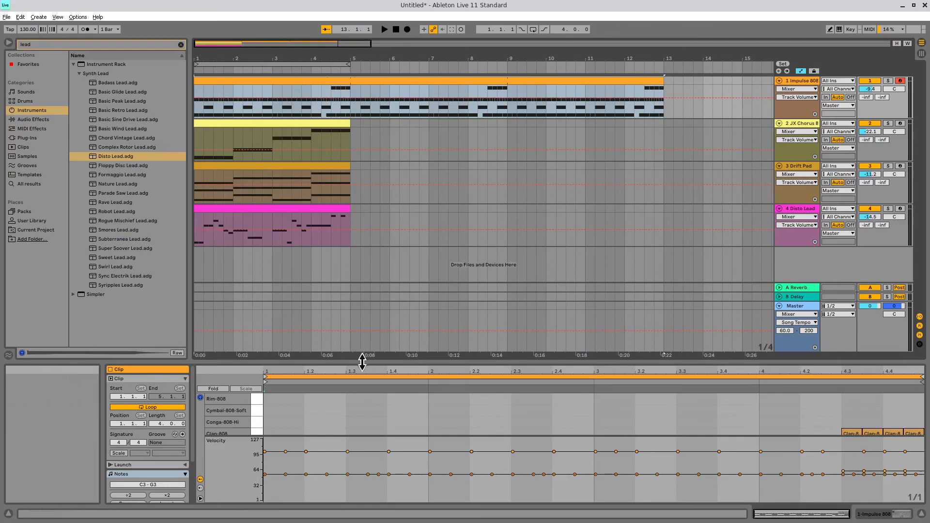
- Add a one-beat Cymbal-808-Soft note on the first beat of the looped Impulse 808 clip
{"action": "left_click_drag", "start_coordinate": [368, 360], "coordinate": [369, 243]}
{"action": "left_click", "coordinate": [380, 363]}
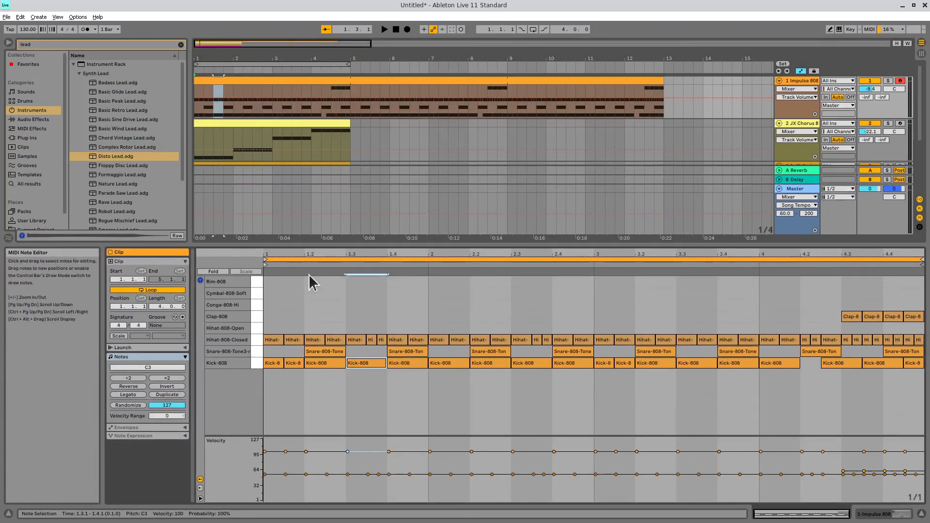
{"action": "left_click", "coordinate": [256, 294]}
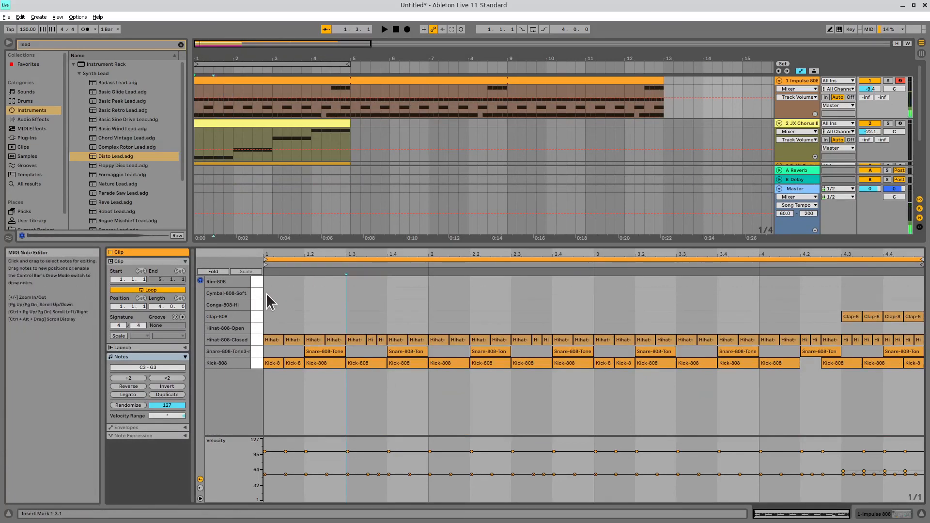
{"action": "key", "text": "b"}
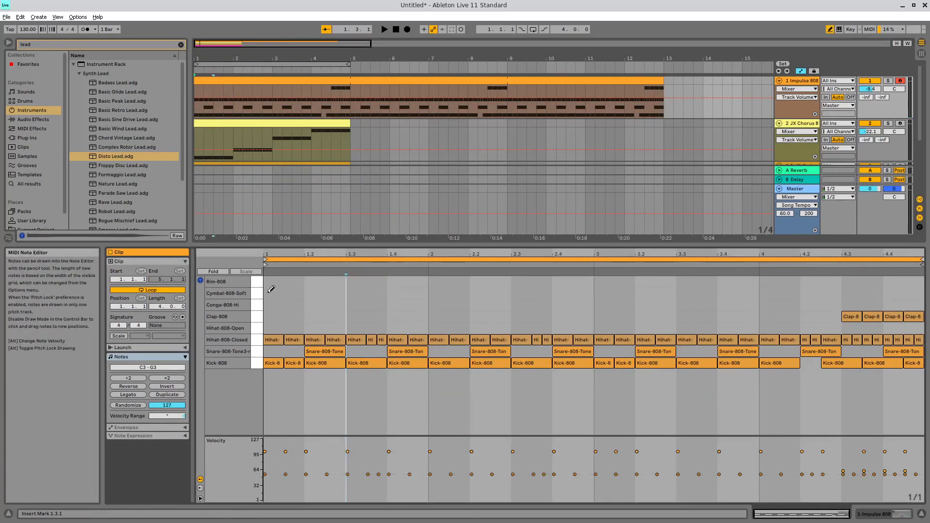
{"action": "mouse_move", "coordinate": [267, 293]}
{"action": "left_mouse_down"}
{"action": "mouse_move", "coordinate": [429, 286]}
{"action": "mouse_move", "coordinate": [306, 293]}
{"action": "left_mouse_up"}
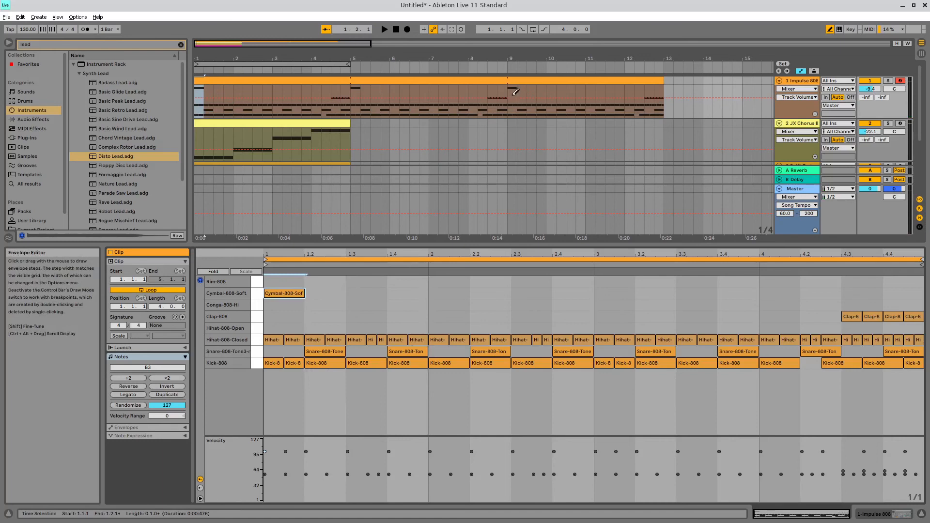
{"action": "key", "text": "b"}
- Duplicate bars 9 to 12 of the Impulse 808 track to bar 13 and delete the opening cymbal note from the copy
{"action": "left_click_drag", "start_coordinate": [510, 94], "coordinate": [664, 110]}
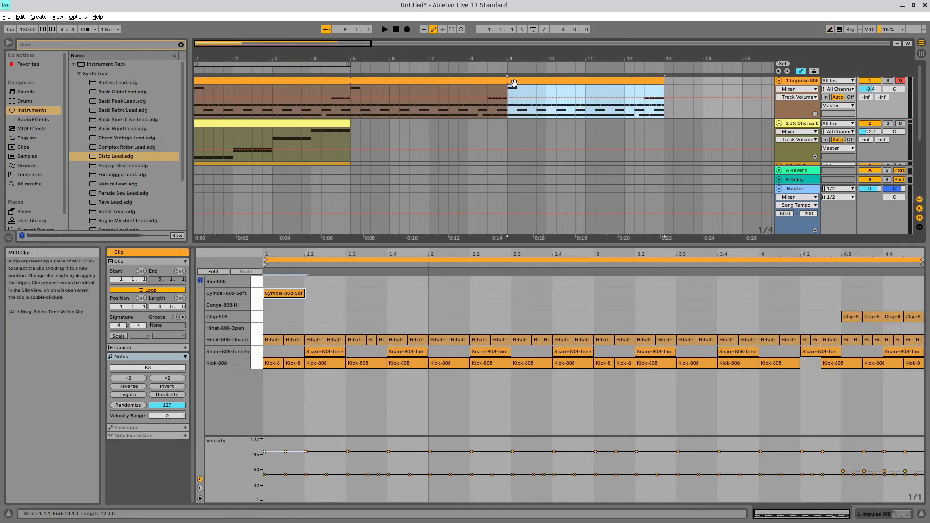
{"action": "left_click_drag", "start_coordinate": [515, 83], "coordinate": [670, 92]}
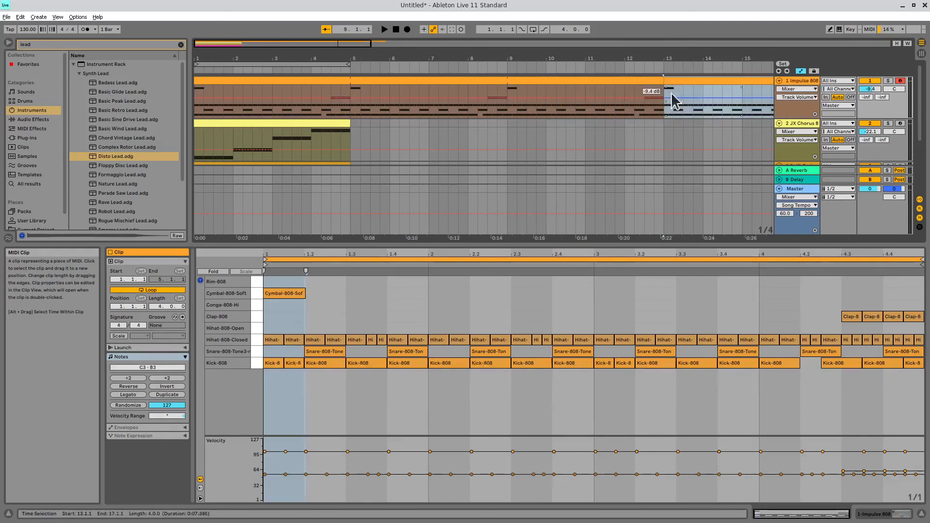
{"action": "left_click_drag", "start_coordinate": [691, 57], "coordinate": [508, 55]}
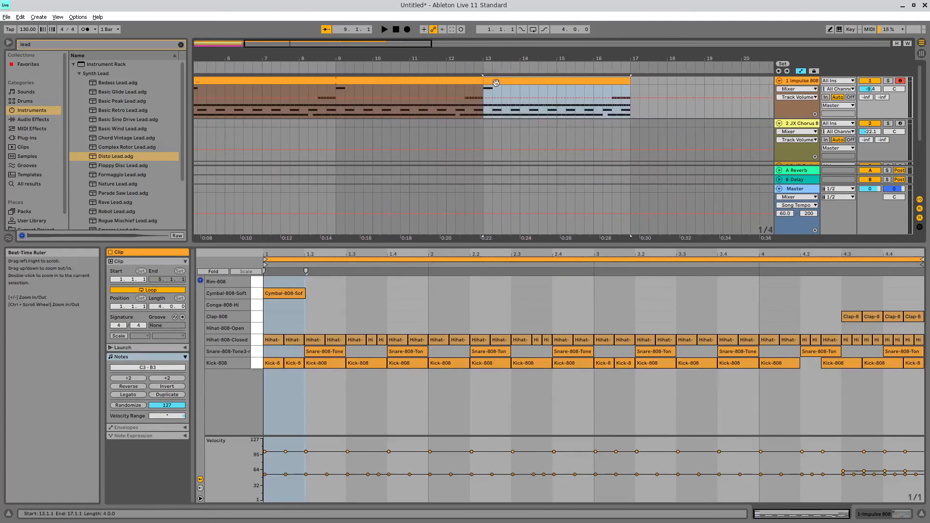
{"action": "left_click", "coordinate": [285, 294]}
{"action": "key", "text": "Delete"}
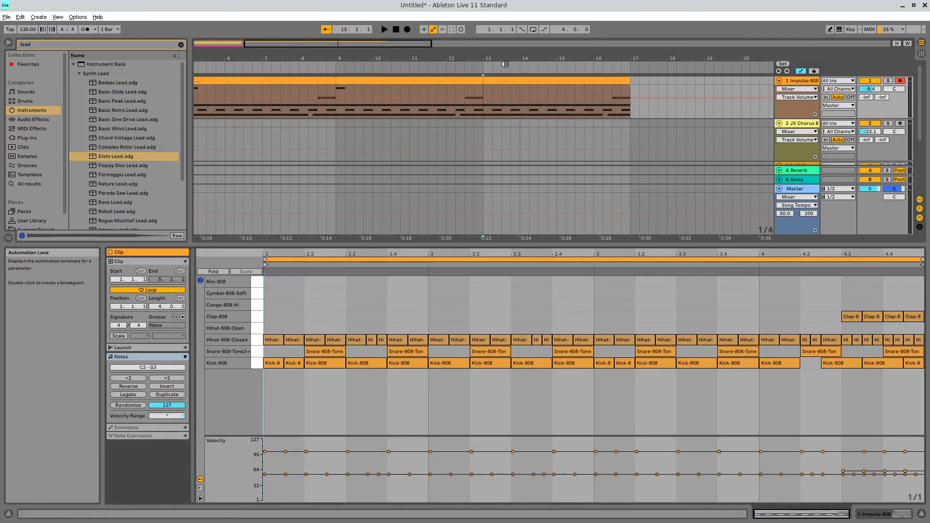
- Extend the looped JX Chorus Bass and Drift Pad clips to bar 17
{"action": "left_click_drag", "start_coordinate": [505, 59], "coordinate": [607, 42]}
{"action": "left_click_drag", "start_coordinate": [286, 135], "coordinate": [561, 135]}
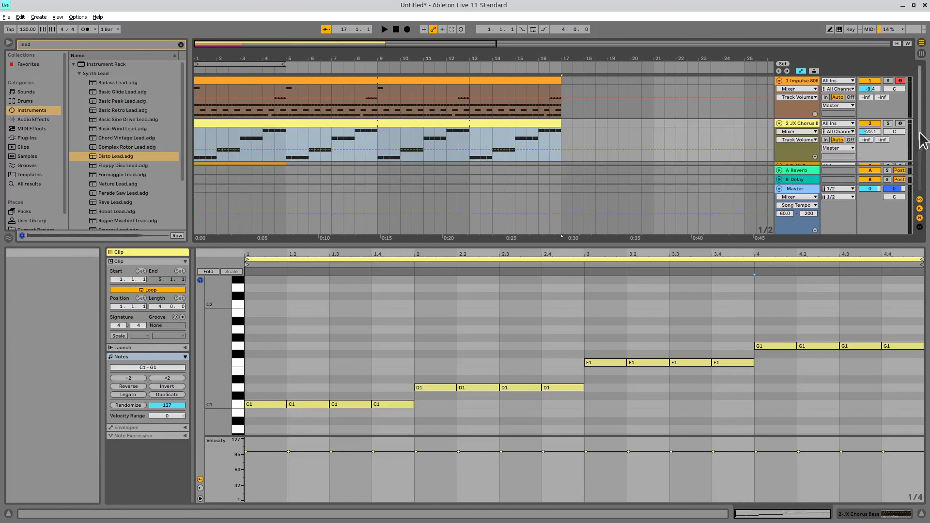
{"action": "left_click_drag", "start_coordinate": [919, 140], "coordinate": [919, 174]}
{"action": "left_click_drag", "start_coordinate": [286, 100], "coordinate": [560, 101]}
- Fill the Disto Lead track up to bar 17 with repeats of its four-bar melody
{"action": "left_click", "coordinate": [242, 129]}
{"action": "left_click_drag", "start_coordinate": [243, 129], "coordinate": [490, 126]}
{"action": "left_click", "coordinate": [331, 122]}
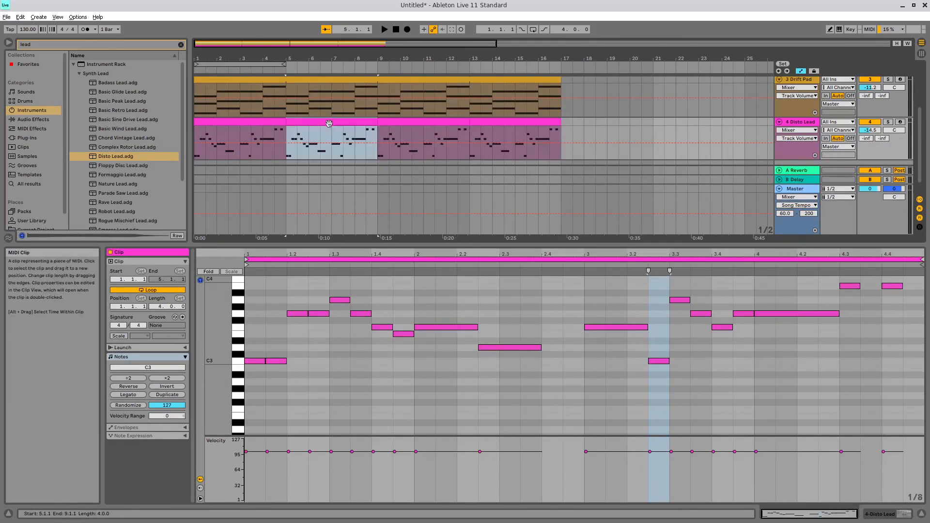
{"action": "left_click_drag", "start_coordinate": [531, 245], "coordinate": [579, 354]}
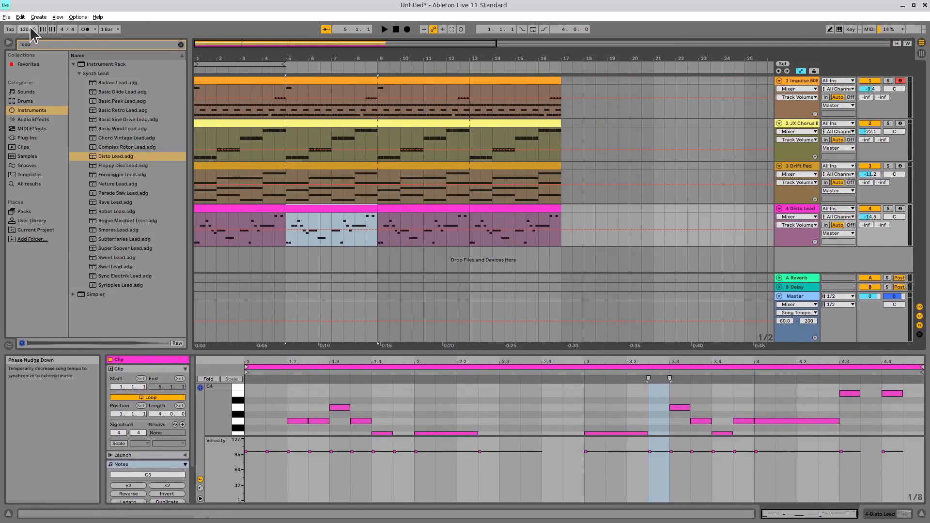
{"action": "left_click", "coordinate": [6, 17]}
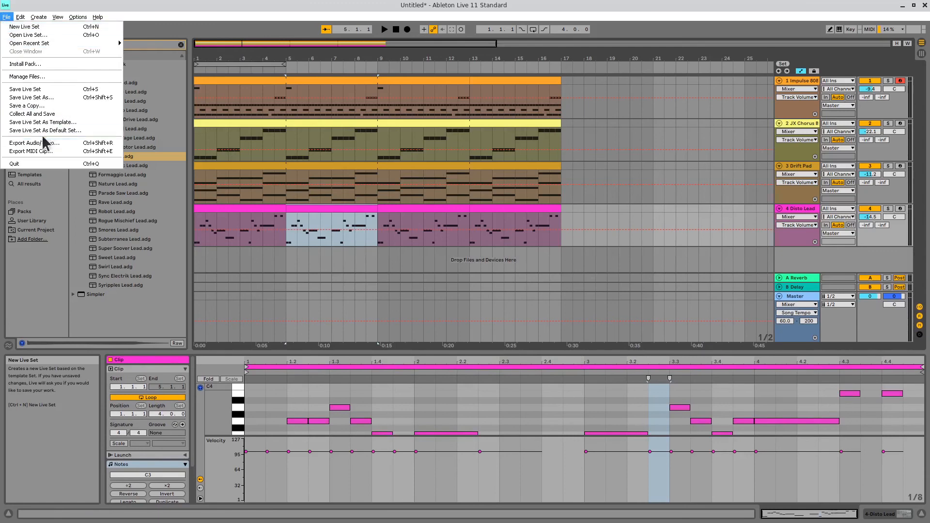
{"action": "left_click", "coordinate": [224, 49]}
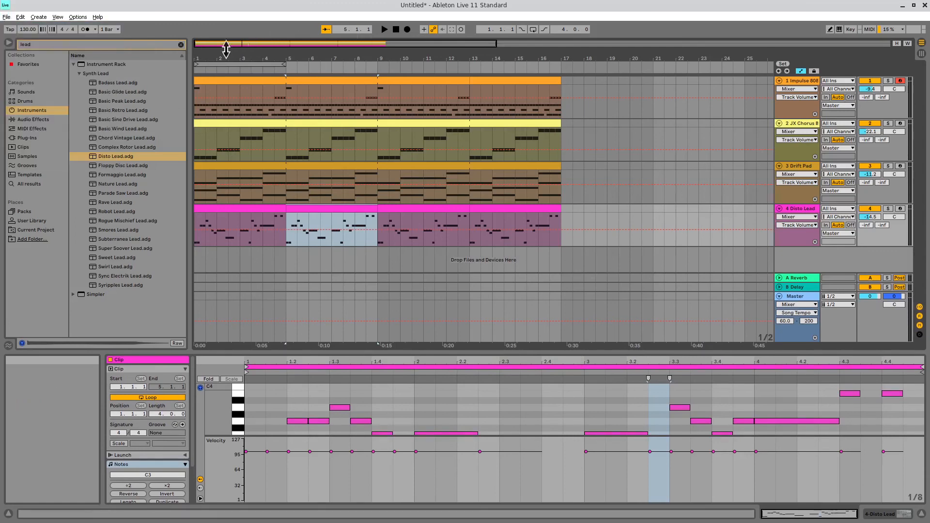
{"action": "left_click", "coordinate": [7, 18]}
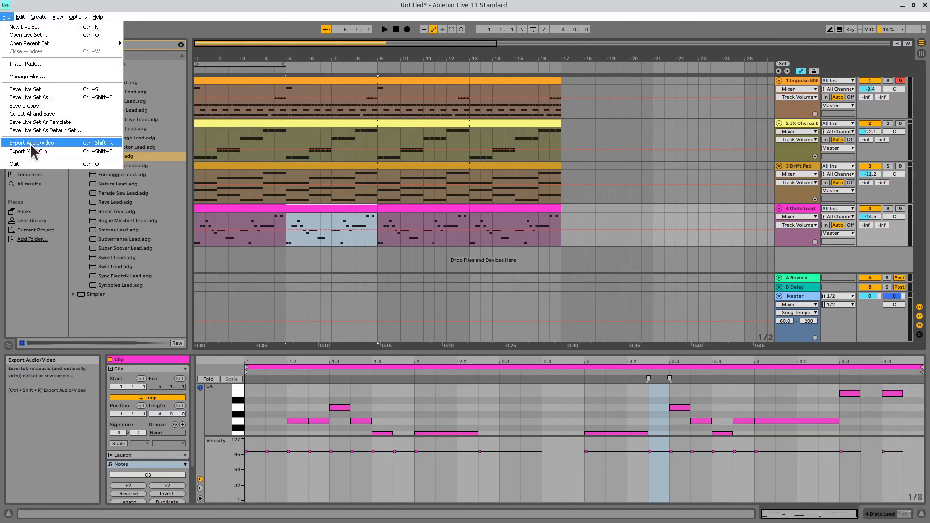
{"action": "left_click", "coordinate": [52, 145]}
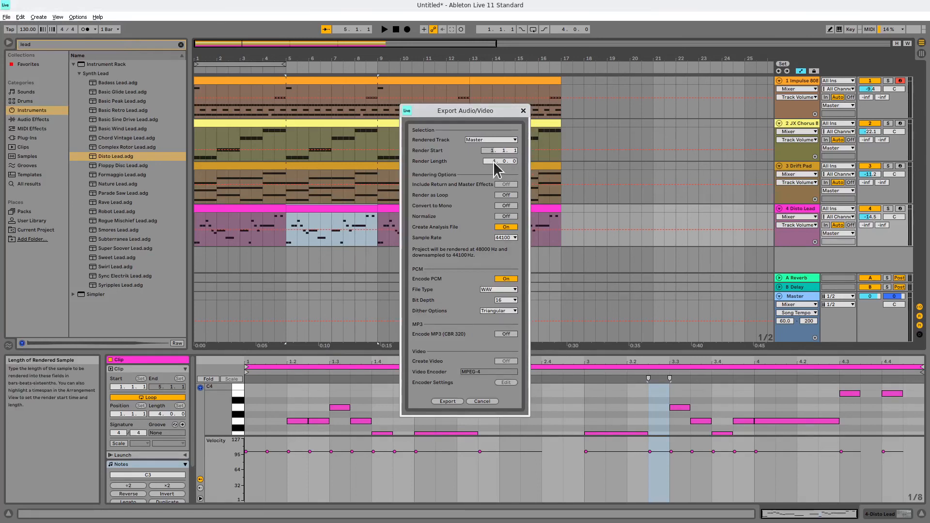
{"action": "left_click", "coordinate": [523, 110]}
- Select the whole sixteen-bar arrangement and export the Master track as a 16-bit, 44100 Hz WAV file named Untitled on the Desktop
{"action": "left_click_drag", "start_coordinate": [285, 63], "coordinate": [318, 58]}
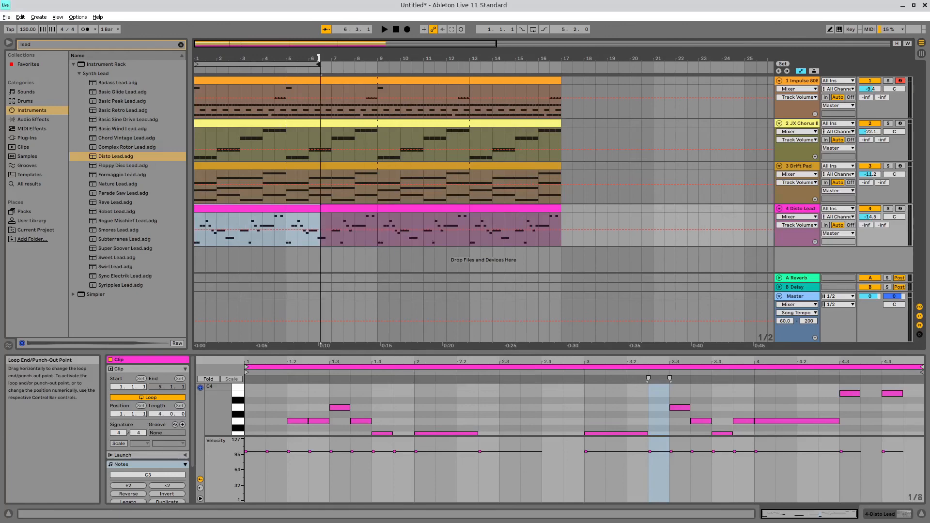
{"action": "key", "text": "ctrl+a"}
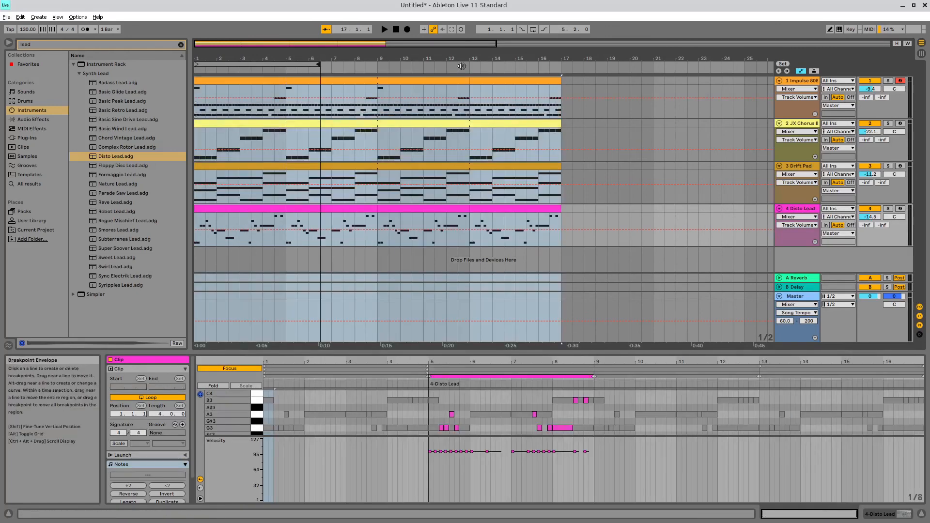
{"action": "left_click", "coordinate": [6, 17]}
{"action": "left_click", "coordinate": [29, 142]}
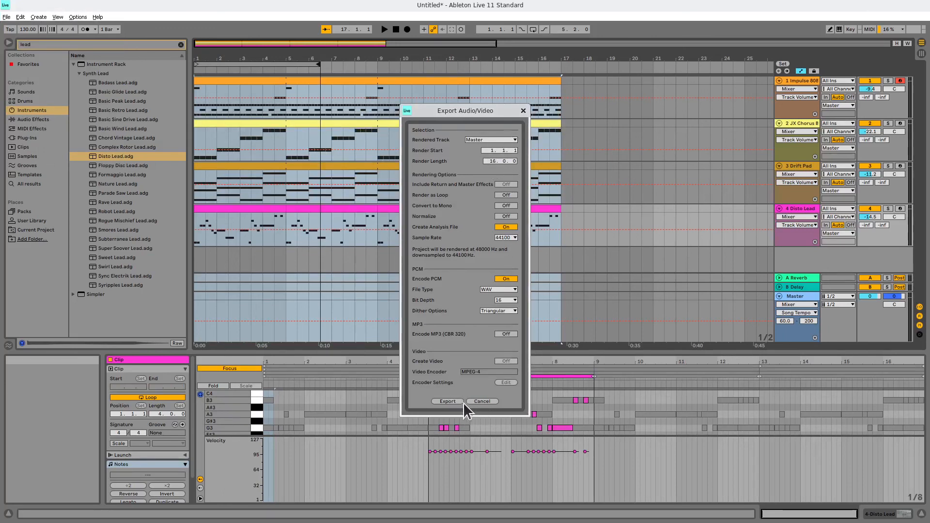
{"action": "left_click", "coordinate": [448, 402]}
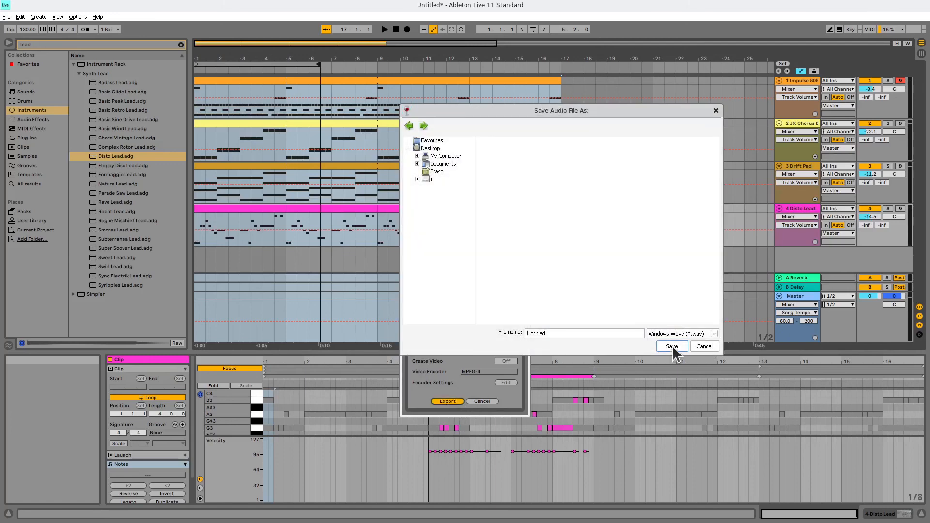
{"action": "left_click", "coordinate": [672, 346]}
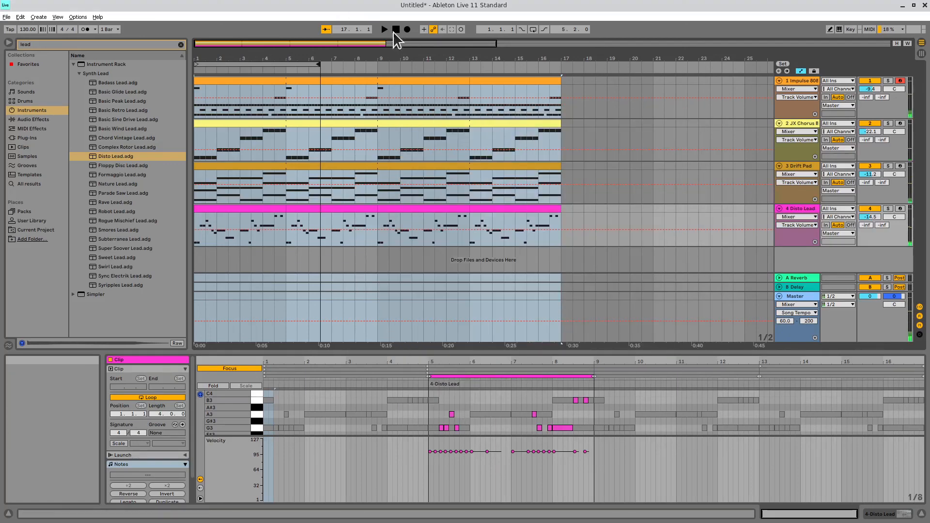
{"action": "left_click", "coordinate": [394, 31]}
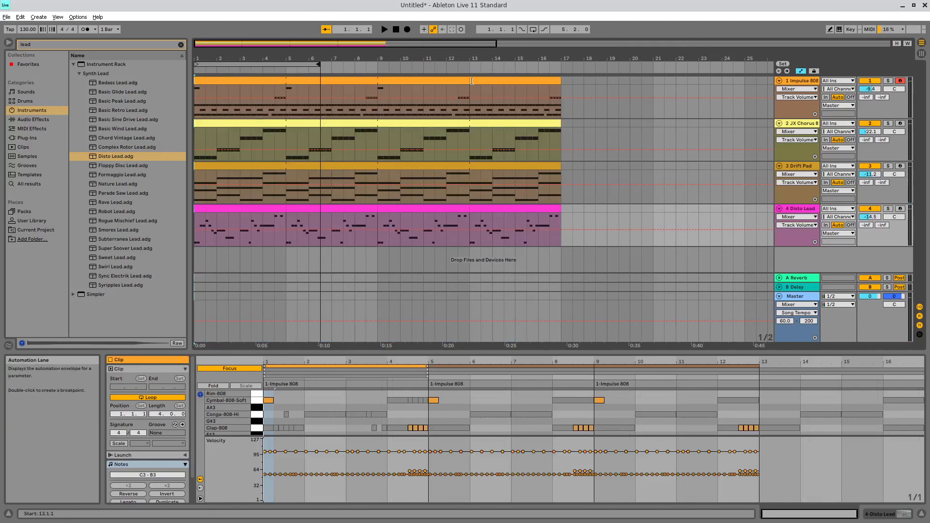
- Switch to the file manager, go up to the home folder and enter its .wine/ directory
{"action": "key", "text": "alt+Tab"}
{"action": "left_click", "coordinate": [467, 262]}
{"action": "key", "text": "alt+Tab"}
{"action": "left_click", "coordinate": [543, 256]}
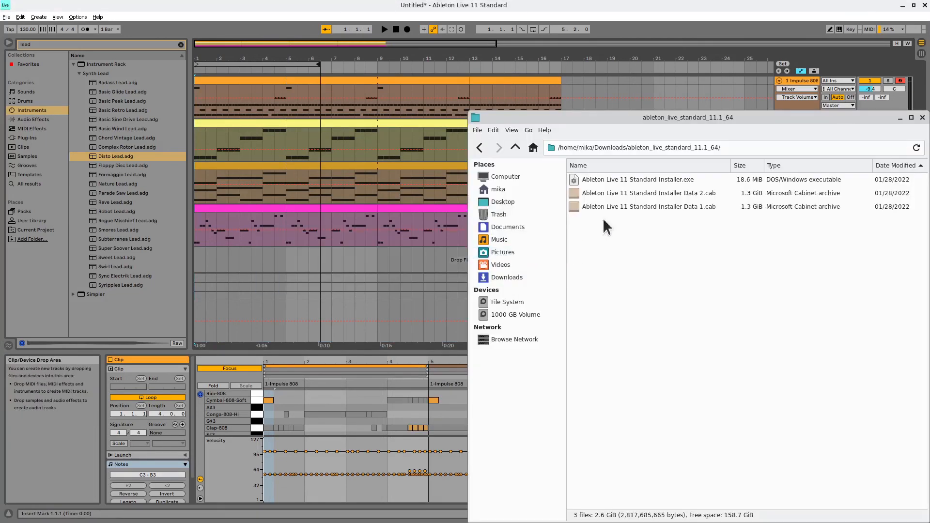
{"action": "left_click_drag", "start_coordinate": [618, 121], "coordinate": [477, 68]}
{"action": "left_click", "coordinate": [374, 97]}
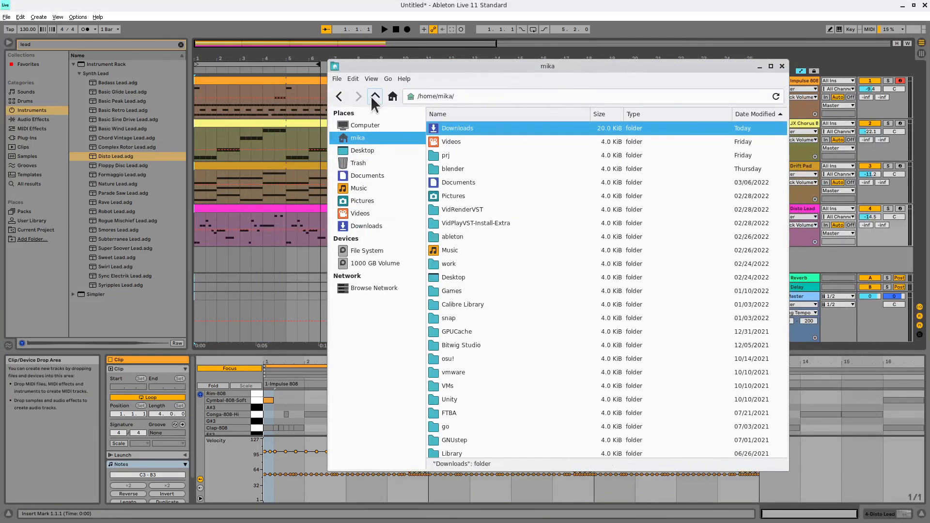
{"action": "type", "text": ".wine/"}
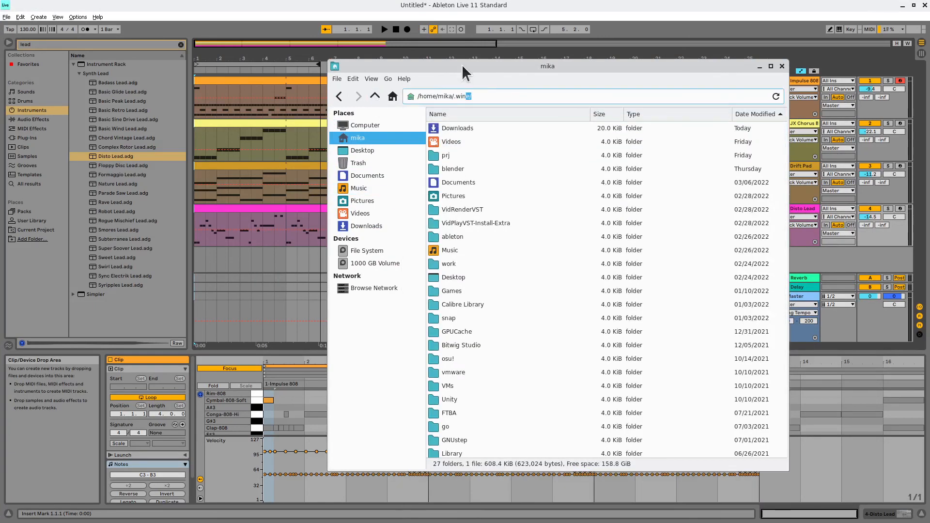
- Check in the audio export's save dialog that Untitled.wav is in the Desktop folder, and cancel the export
{"action": "left_click", "coordinate": [7, 16]}
{"action": "left_click", "coordinate": [29, 121]}
{"action": "left_click", "coordinate": [448, 401]}
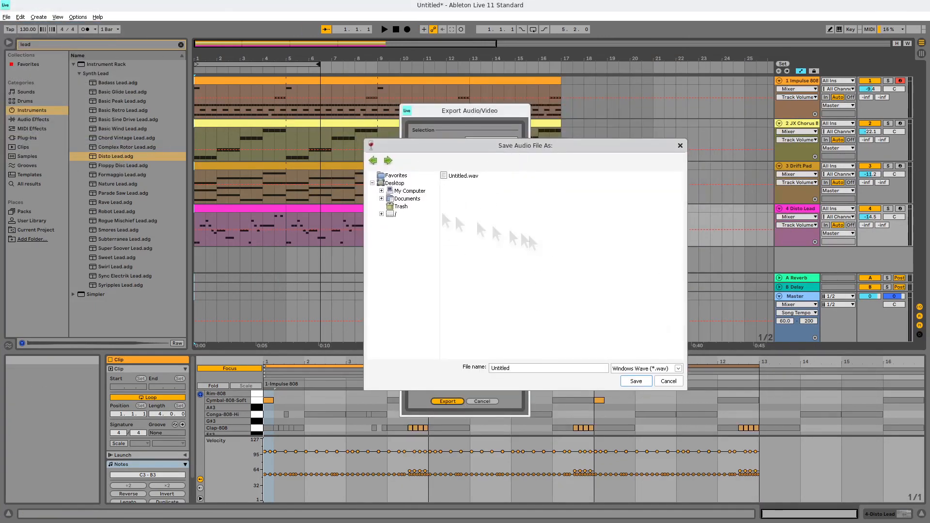
{"action": "left_click", "coordinate": [395, 183]}
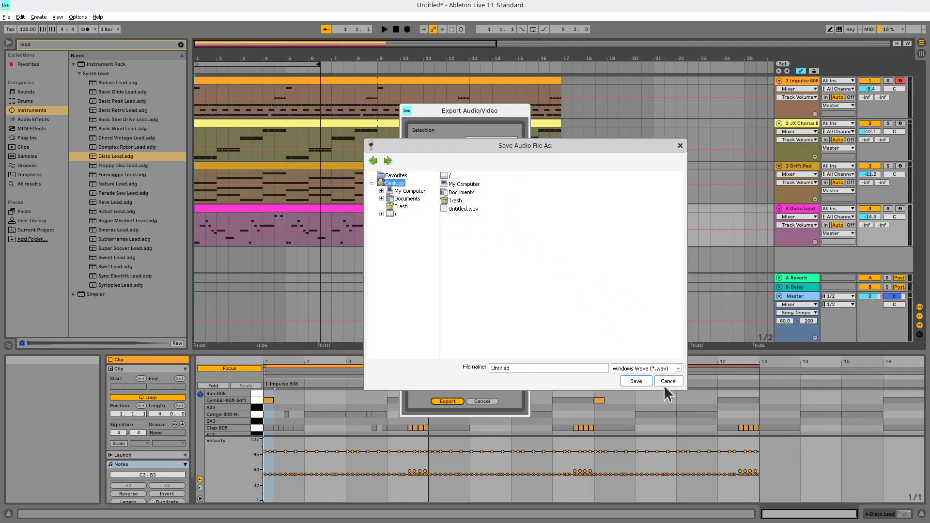
{"action": "left_click", "coordinate": [666, 382]}
{"action": "left_click", "coordinate": [482, 401]}
- Open the Wine user's Desktop folder in the file manager and select the exported Untitled.wav
{"action": "double_click", "coordinate": [455, 183]}
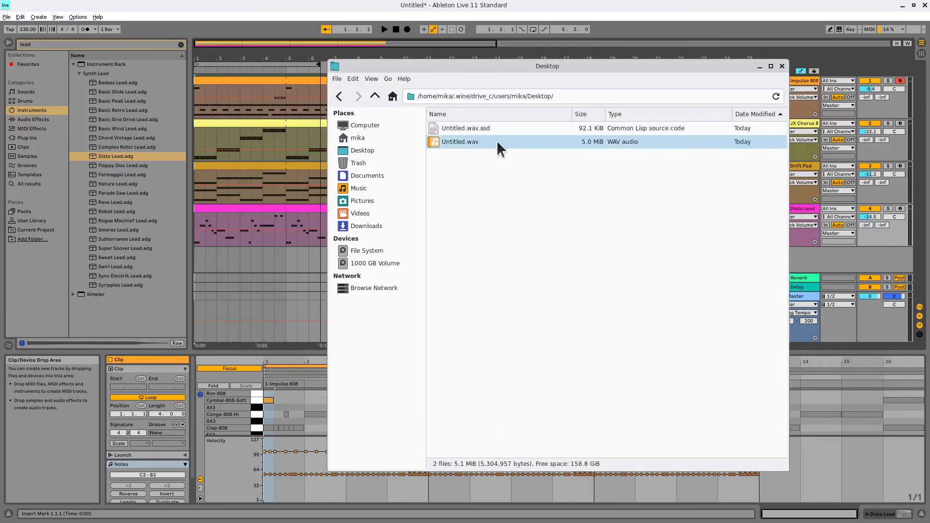
{"action": "left_click", "coordinate": [493, 131]}
{"action": "left_click", "coordinate": [473, 142]}
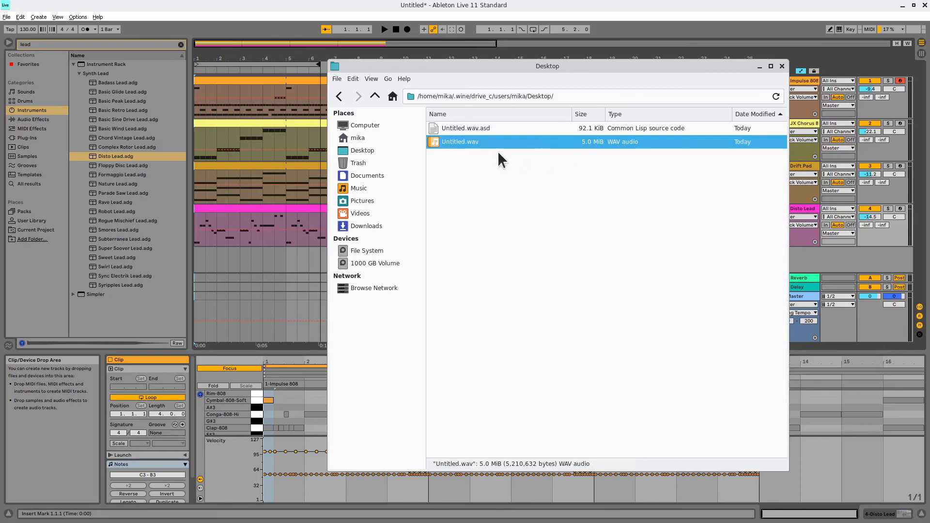
- Play the exported Untitled.wav in mpv and close the player
{"action": "left_click", "coordinate": [454, 169]}
{"action": "left_click", "coordinate": [448, 143]}
{"action": "right_click", "coordinate": [446, 140]}
{"action": "left_click", "coordinate": [473, 148]}
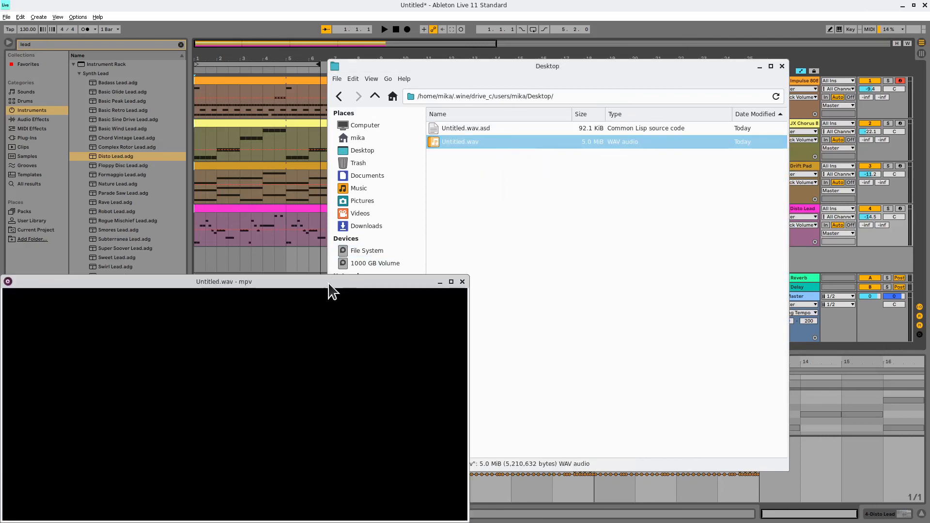
{"action": "left_click_drag", "start_coordinate": [326, 284], "coordinate": [468, 166]}
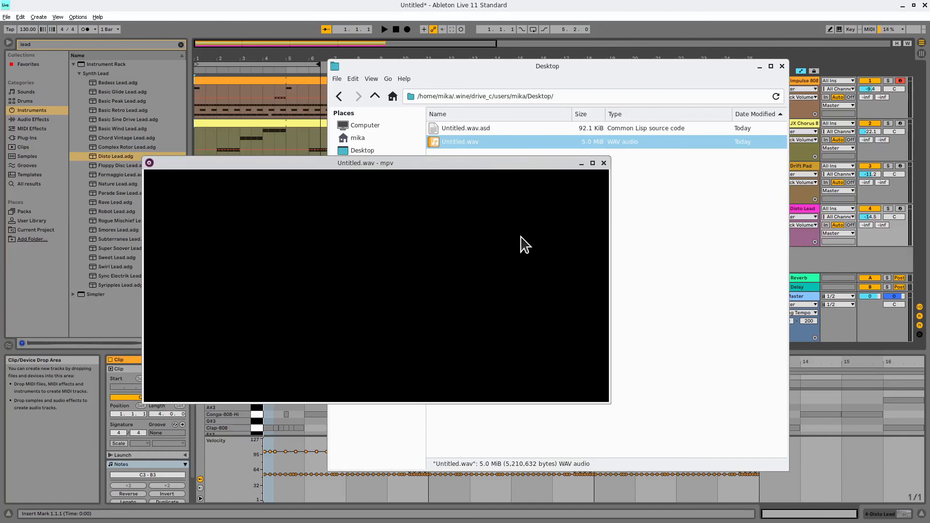
{"action": "left_click", "coordinate": [604, 164]}
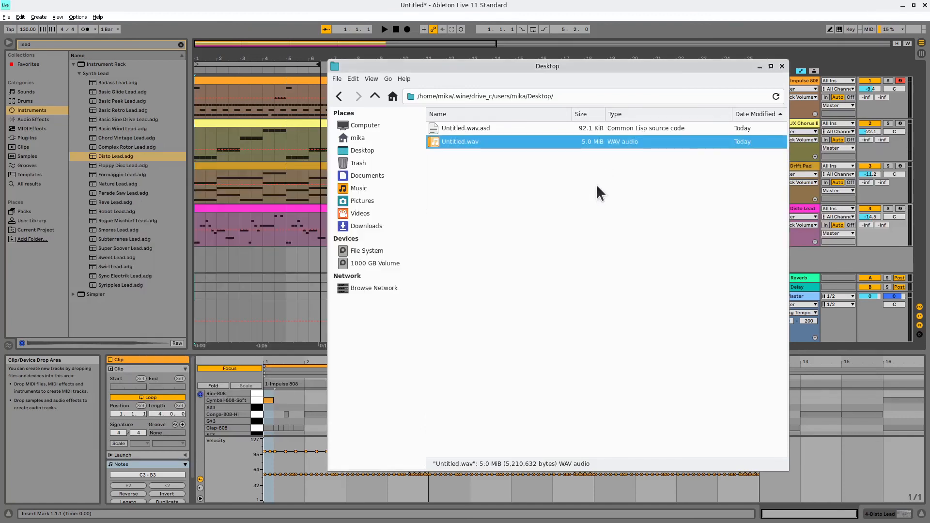
{"action": "left_click", "coordinate": [596, 185]}
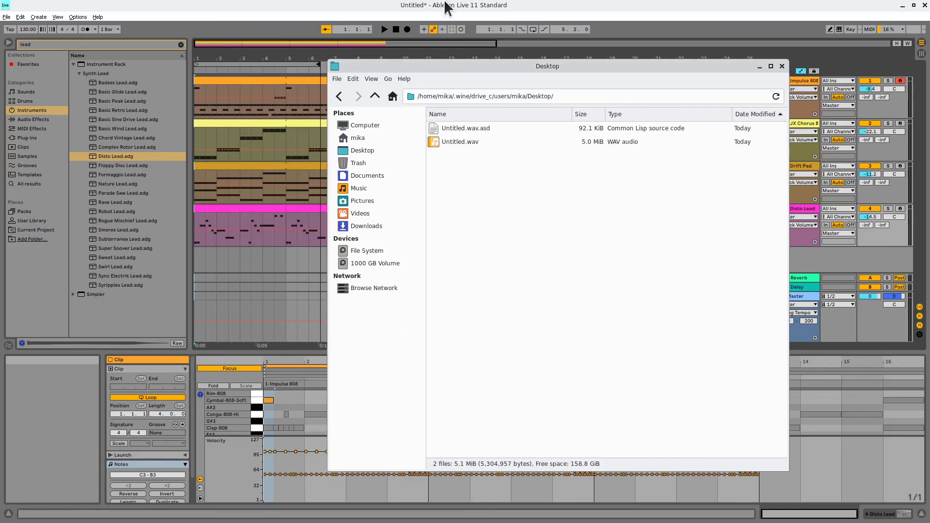
- Switch back to Ableton Live and open the Recording Audio lesson in the Help View, keeping all four tracks in view
{"action": "left_click", "coordinate": [442, 6]}
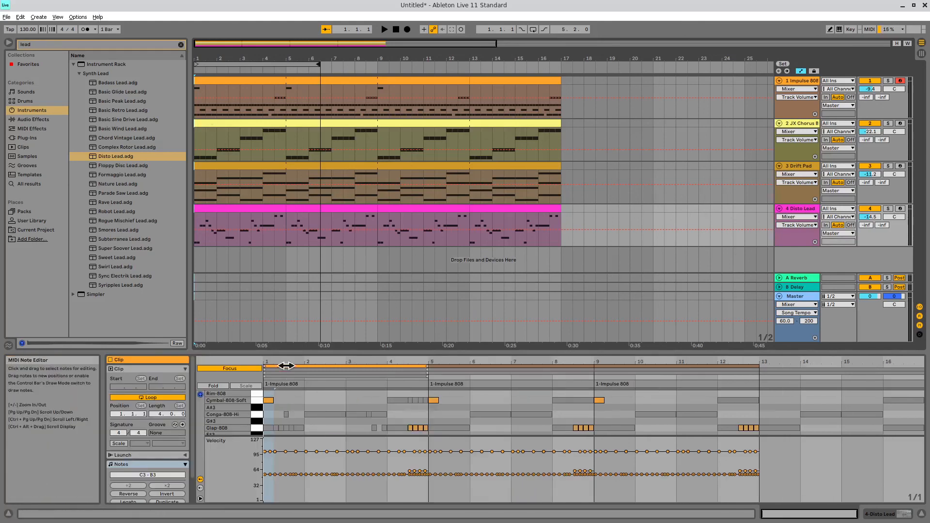
{"action": "left_click_drag", "start_coordinate": [322, 351], "coordinate": [344, 251]}
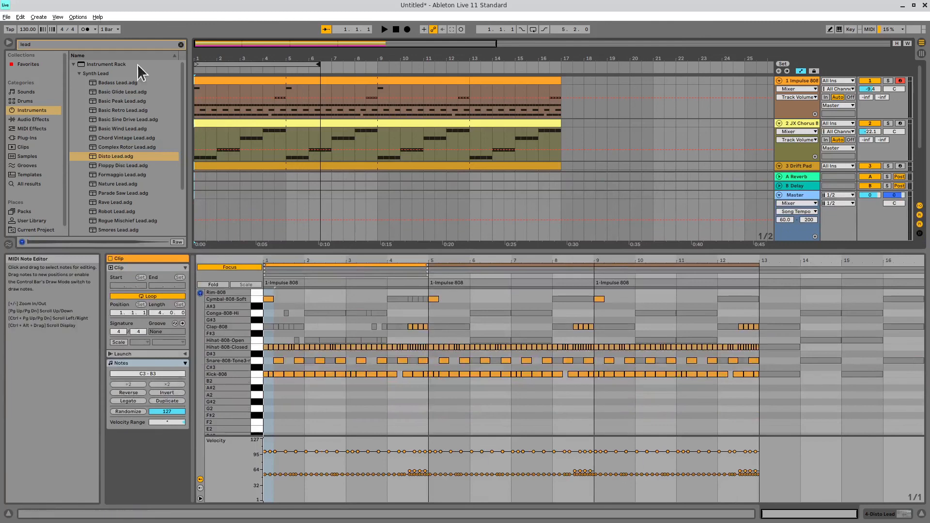
{"action": "left_click", "coordinate": [93, 16]}
{"action": "mouse_move", "coordinate": [77, 17]}
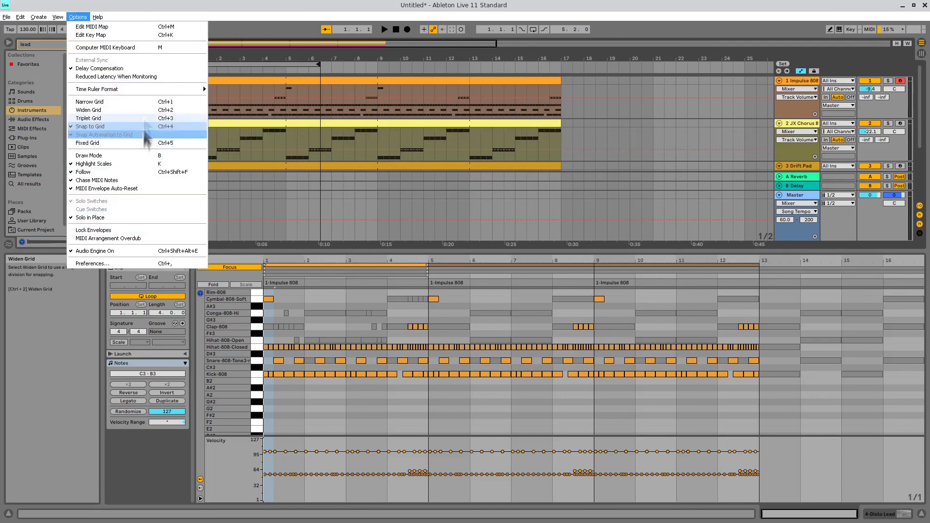
{"action": "left_click", "coordinate": [109, 26]}
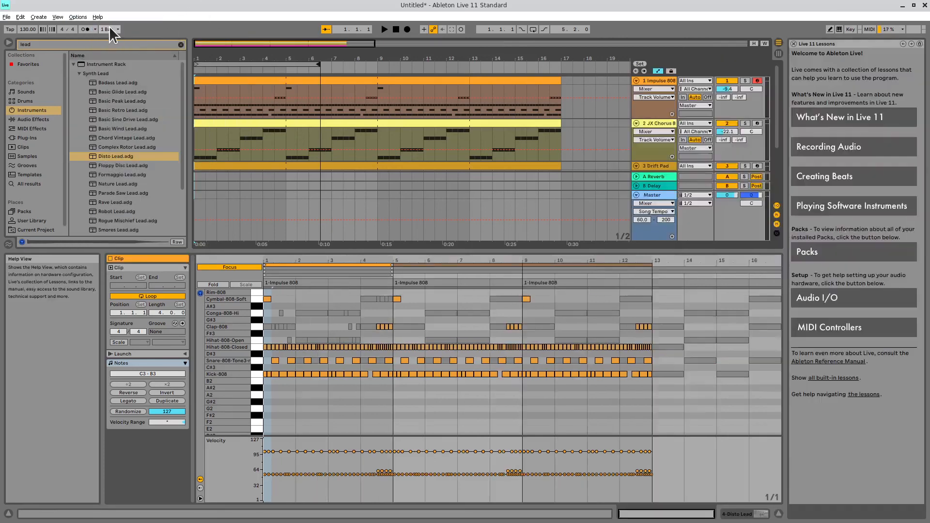
{"action": "left_click_drag", "start_coordinate": [484, 252], "coordinate": [485, 284]}
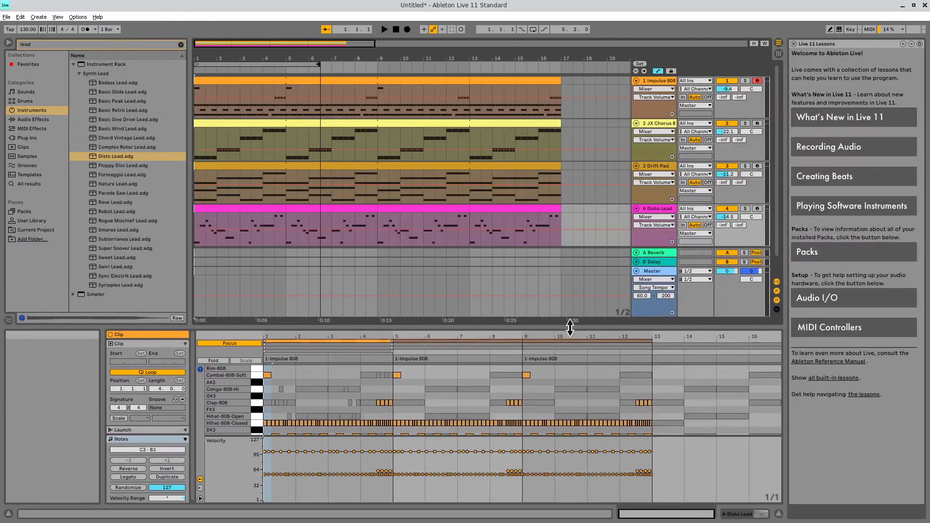
{"action": "left_click", "coordinate": [847, 154]}
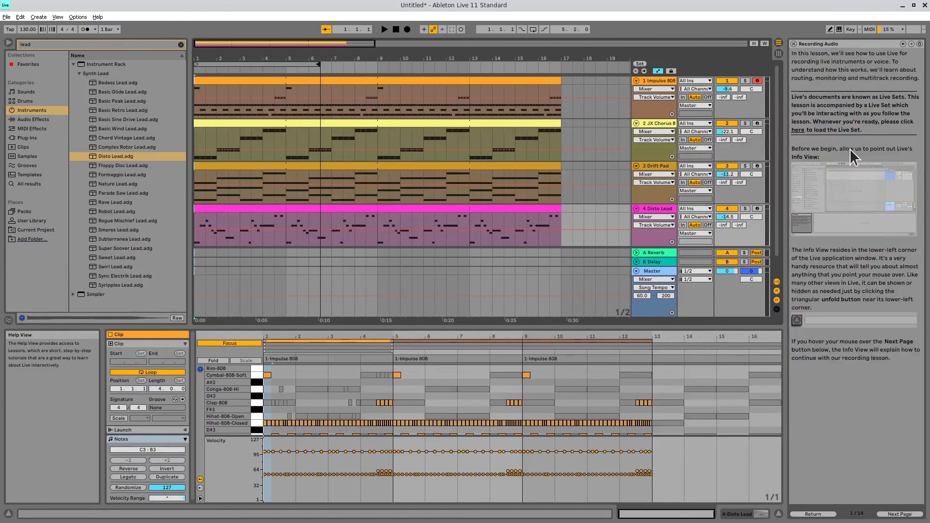